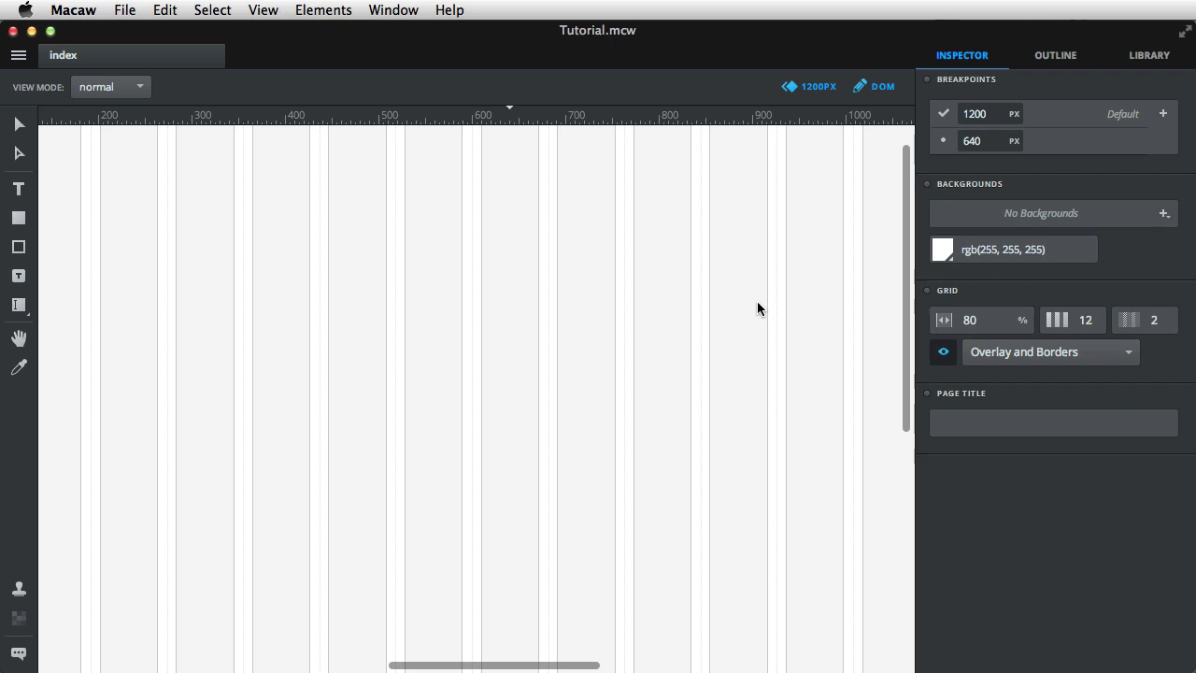
Browse the keyboard shortcuts list and the selection commands without choosing any
click(449, 10)
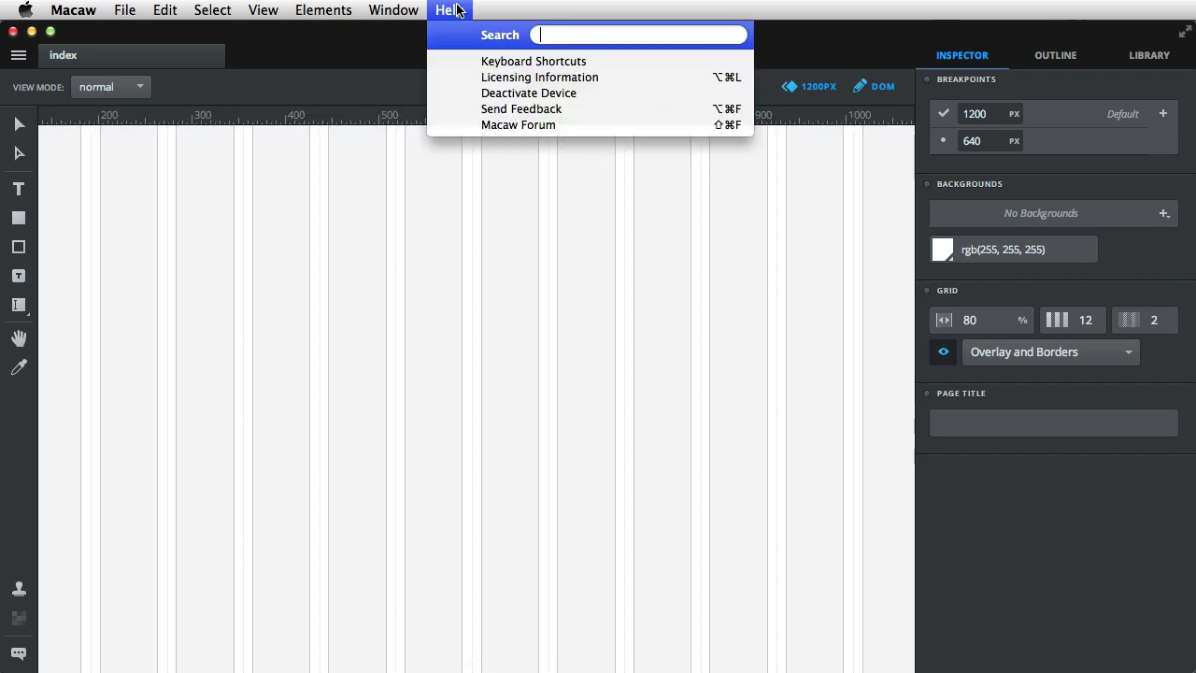
click(488, 62)
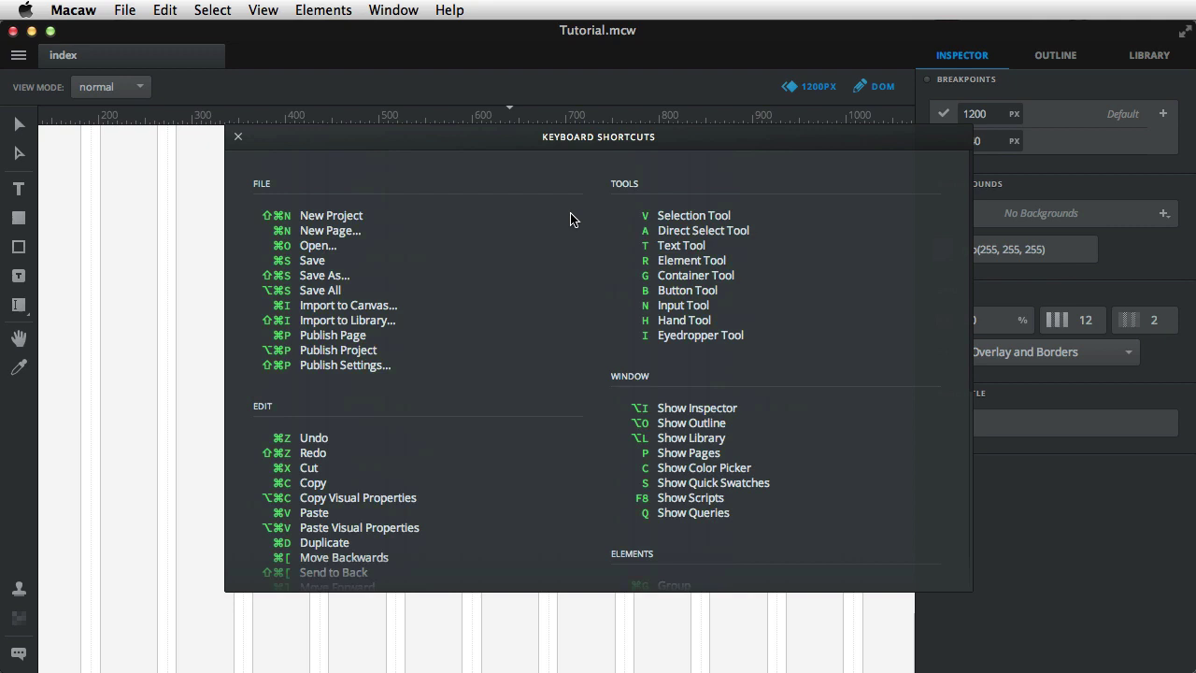
click(238, 137)
click(213, 11)
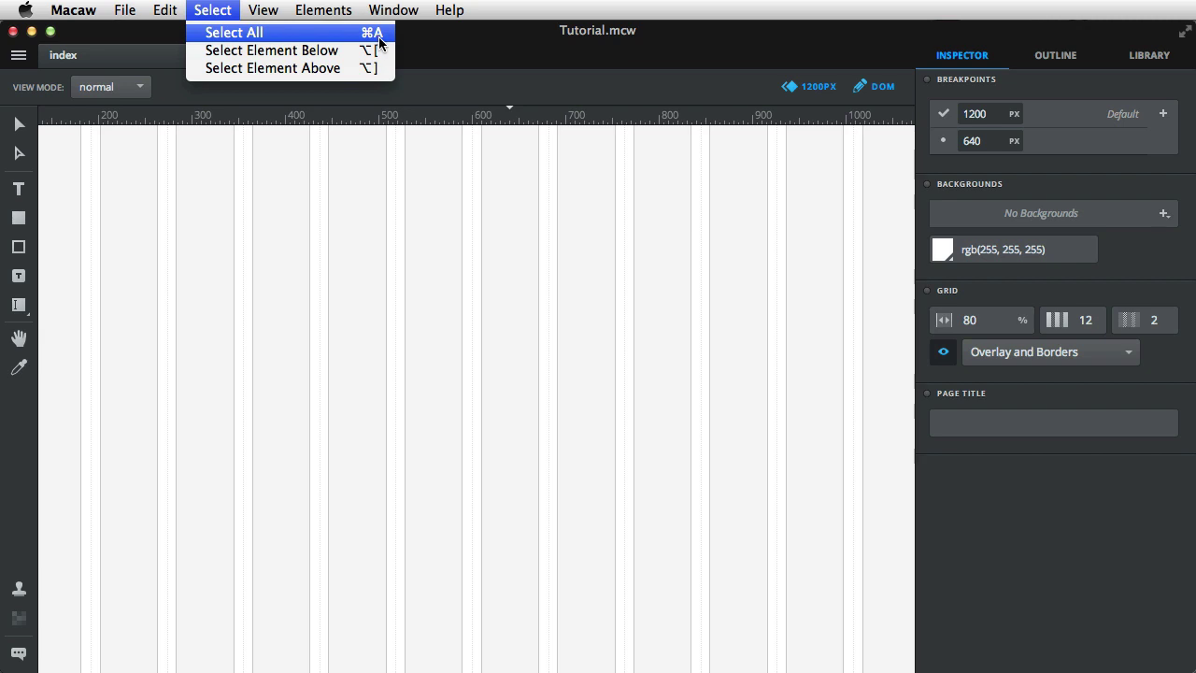
click(451, 296)
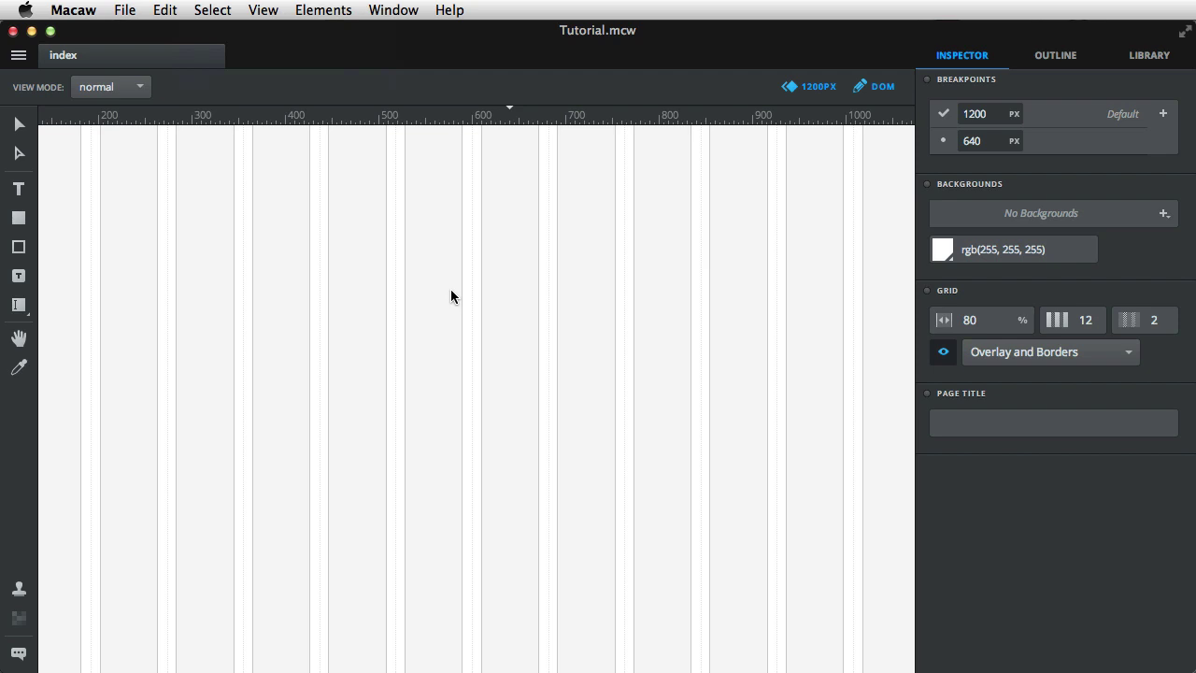
Draw a rectangle in the upper left of the page and fill it blue, rgb(33,107,195)
click(18, 218)
mouse_move(275, 240)
mouse_down()
mouse_move(547, 321)
mouse_move(558, 345)
mouse_up()
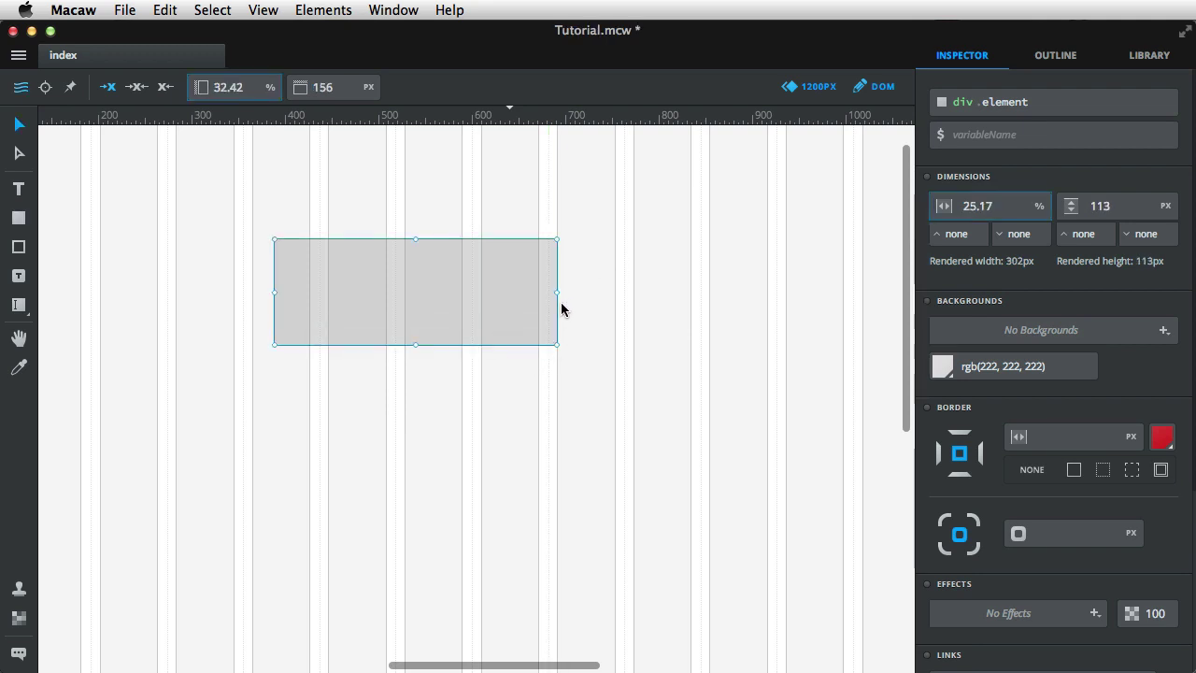
click(944, 368)
drag(512, 355, 517, 300)
mouse_move(585, 360)
mouse_down()
mouse_move(562, 374)
mouse_move(570, 361)
mouse_move(573, 370)
mouse_up()
click(808, 468)
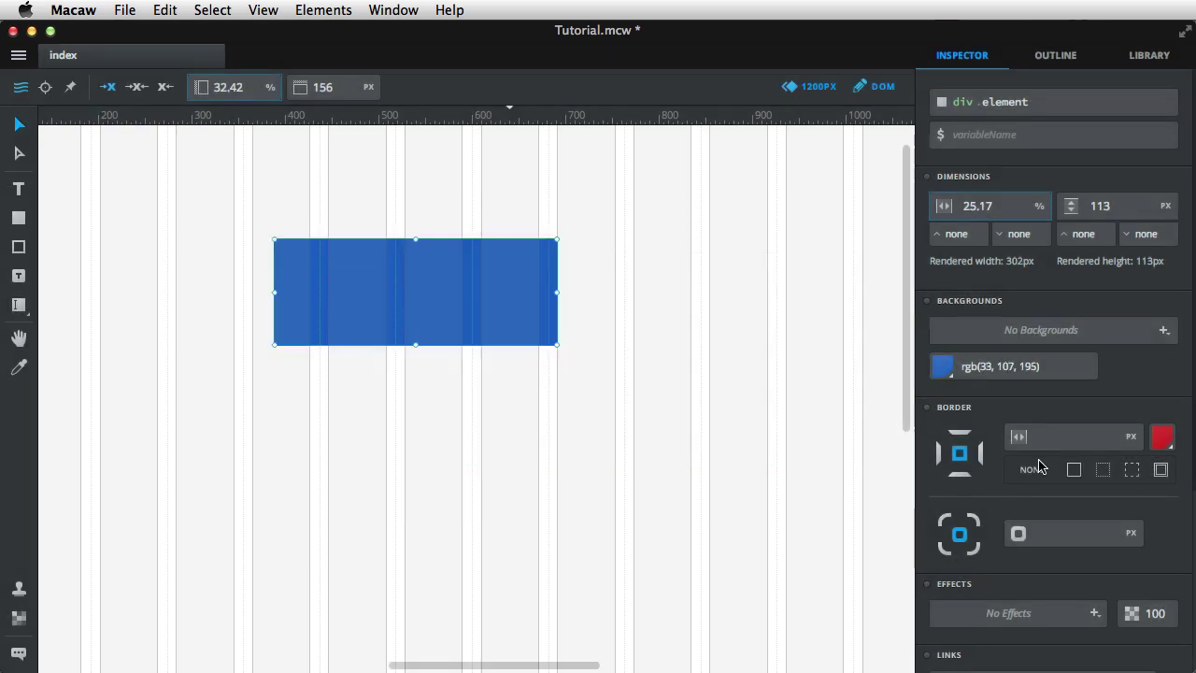
Give the rectangle a dotted teal-green border, then deselect it
scroll(1039, 422, down, 2)
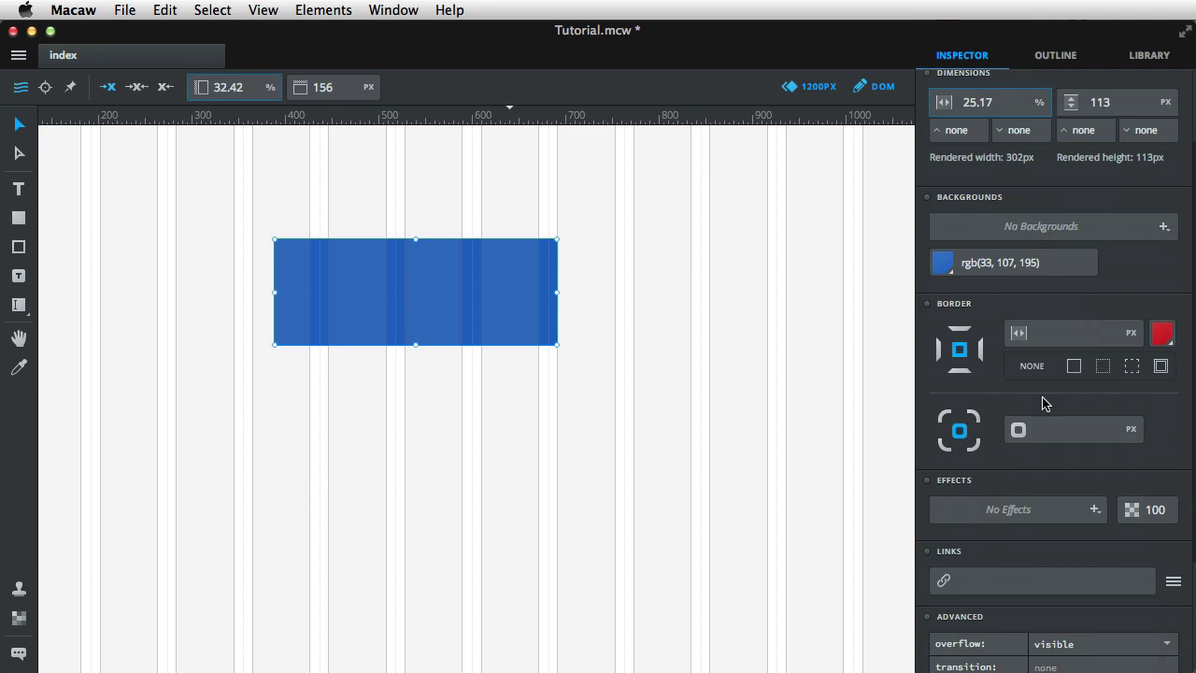
click(1103, 367)
click(1160, 335)
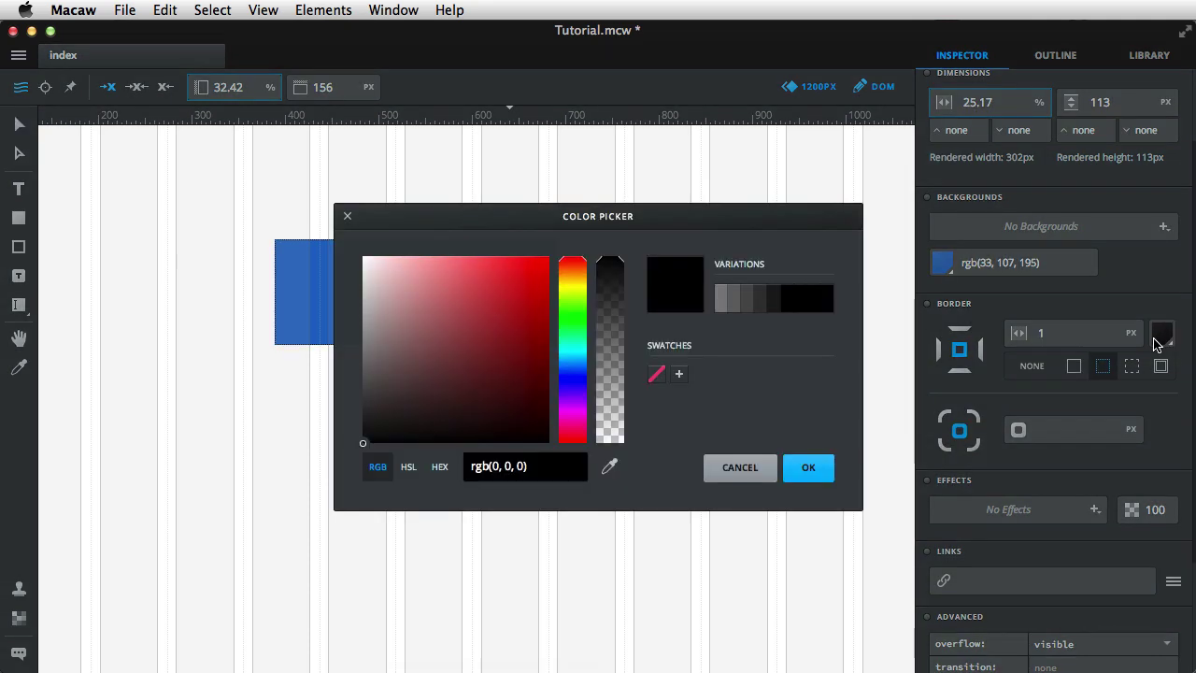
drag(577, 374, 576, 342)
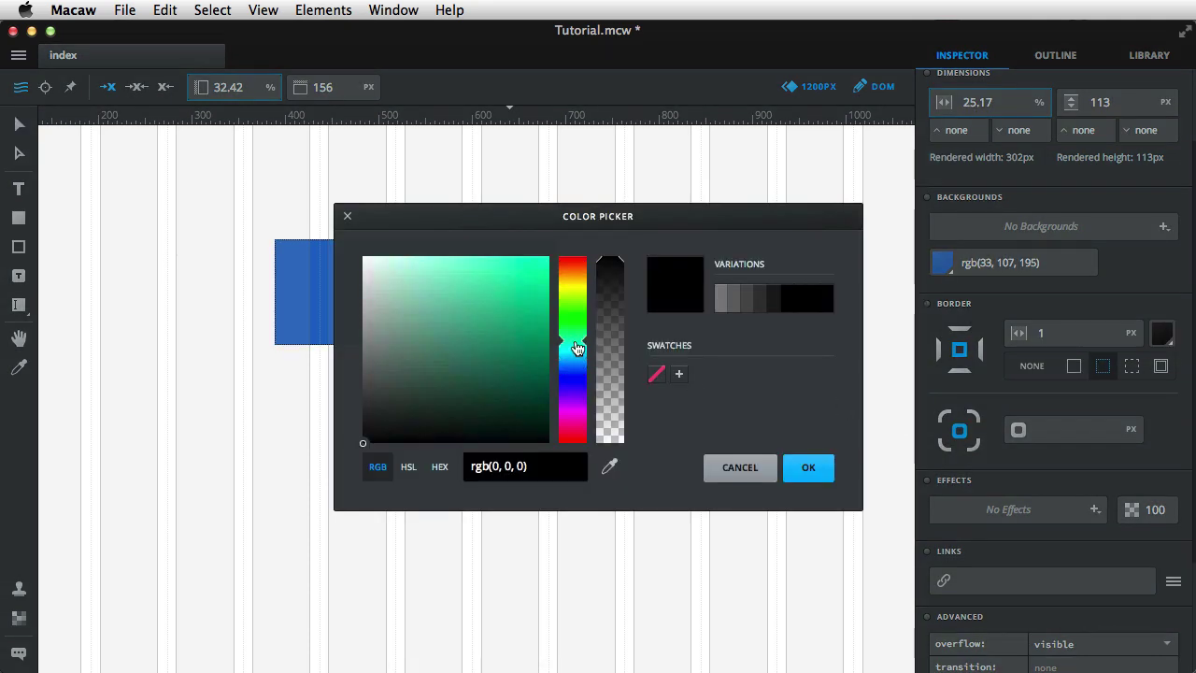
click(527, 293)
click(809, 469)
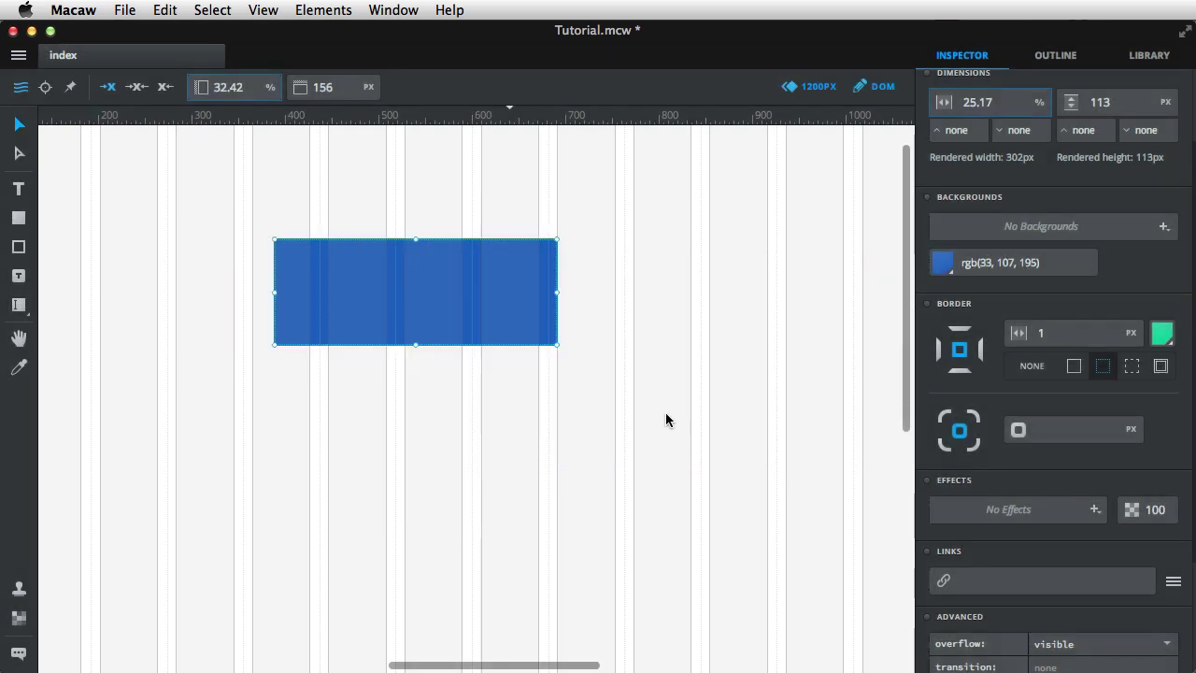
click(665, 412)
Hide the grid overlay and set the blue box's border width to 5 px
click(943, 351)
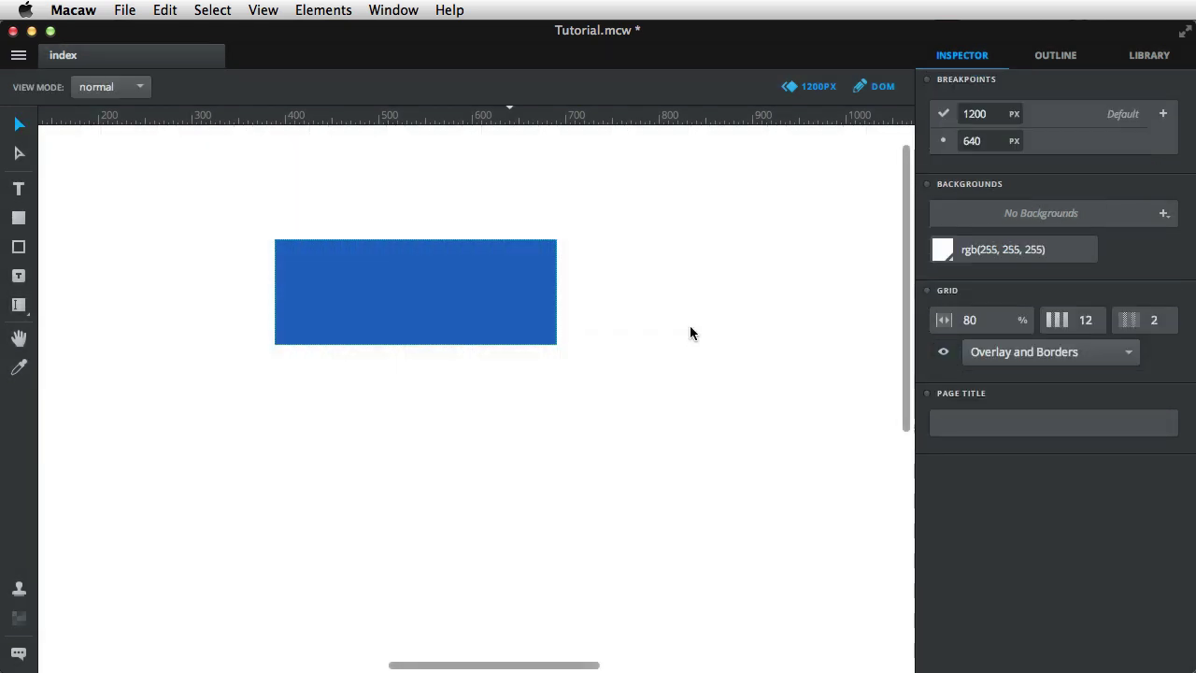
click(507, 318)
click(1054, 436)
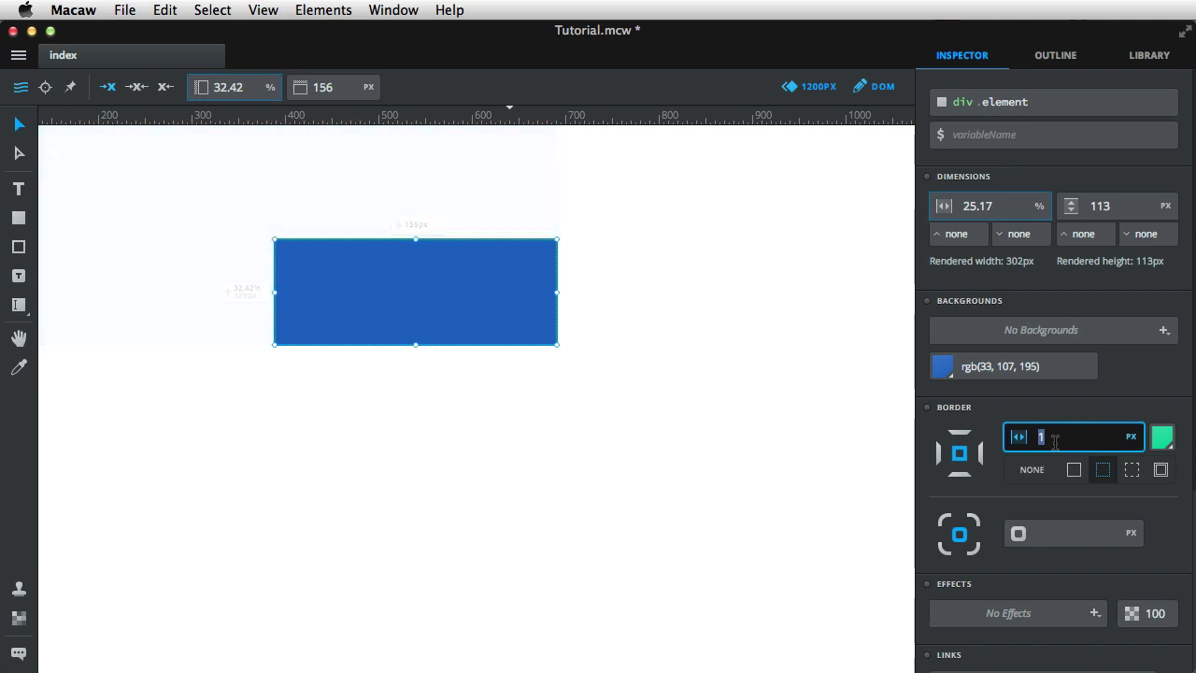
text(5)
key(Return)
Round the blue box's corners to 34 px
click(634, 433)
click(508, 302)
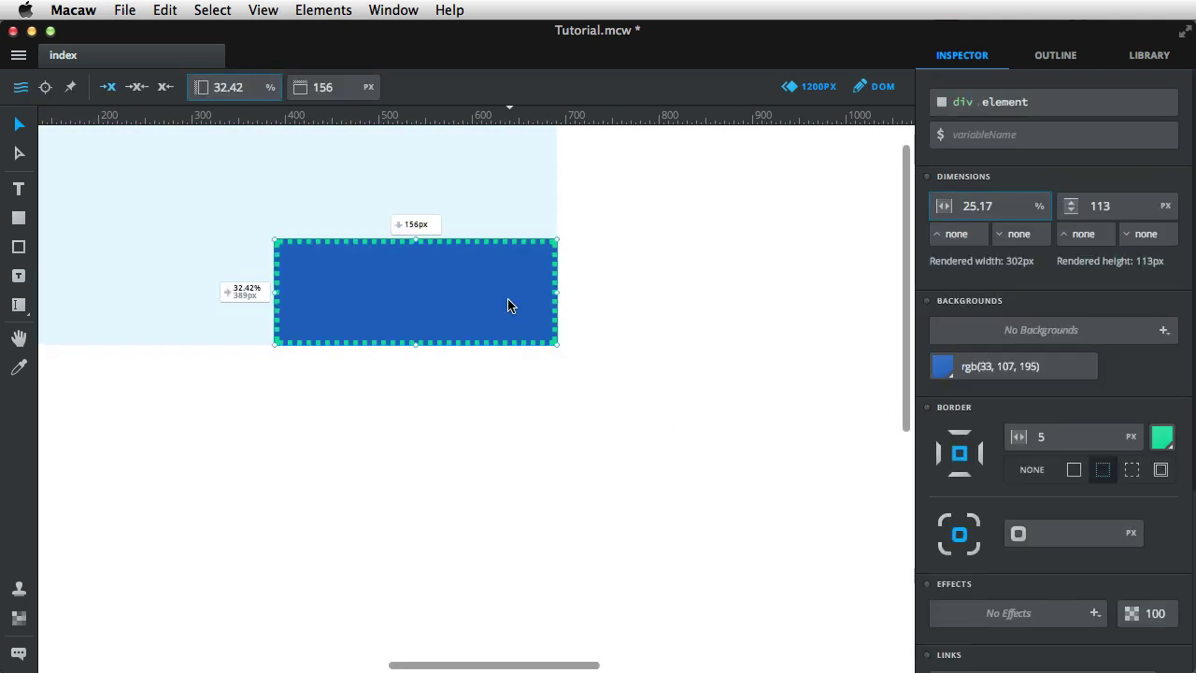
scroll(1054, 428, down, 2)
drag(1023, 470, 1115, 476)
Add a drop shadow to the box angled toward the lower right
scroll(1112, 478, down, 2)
scroll(1111, 479, down, 2)
click(1092, 425)
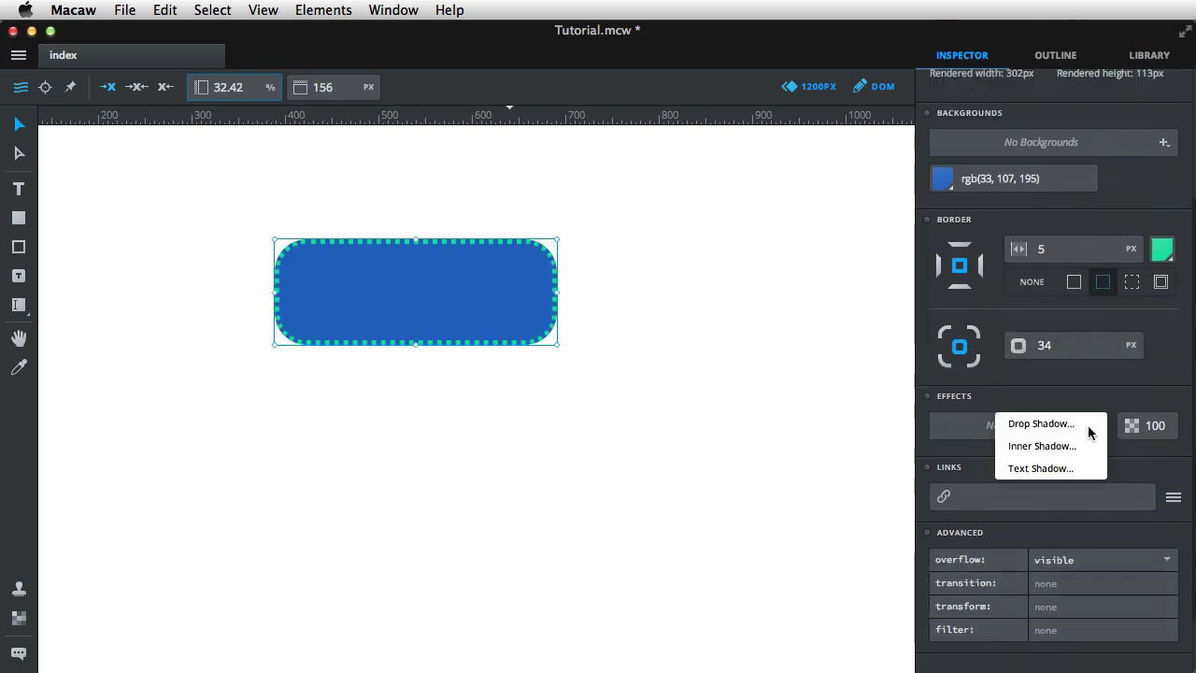
click(1062, 422)
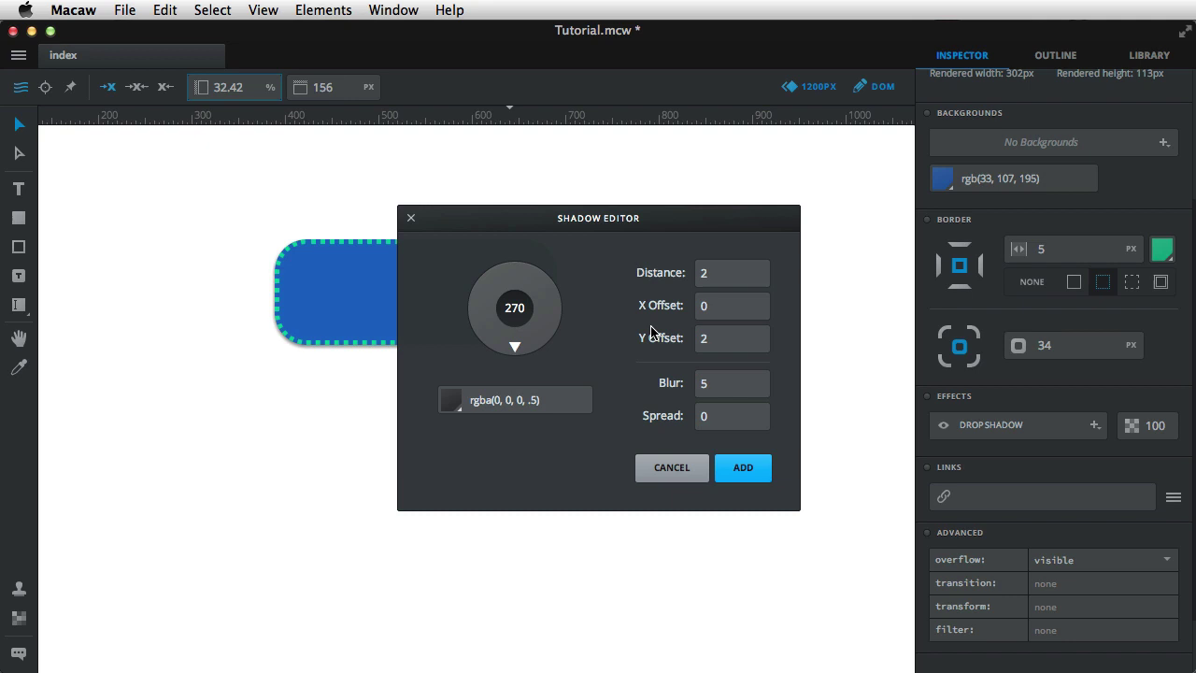
drag(545, 333, 547, 354)
click(743, 467)
click(721, 487)
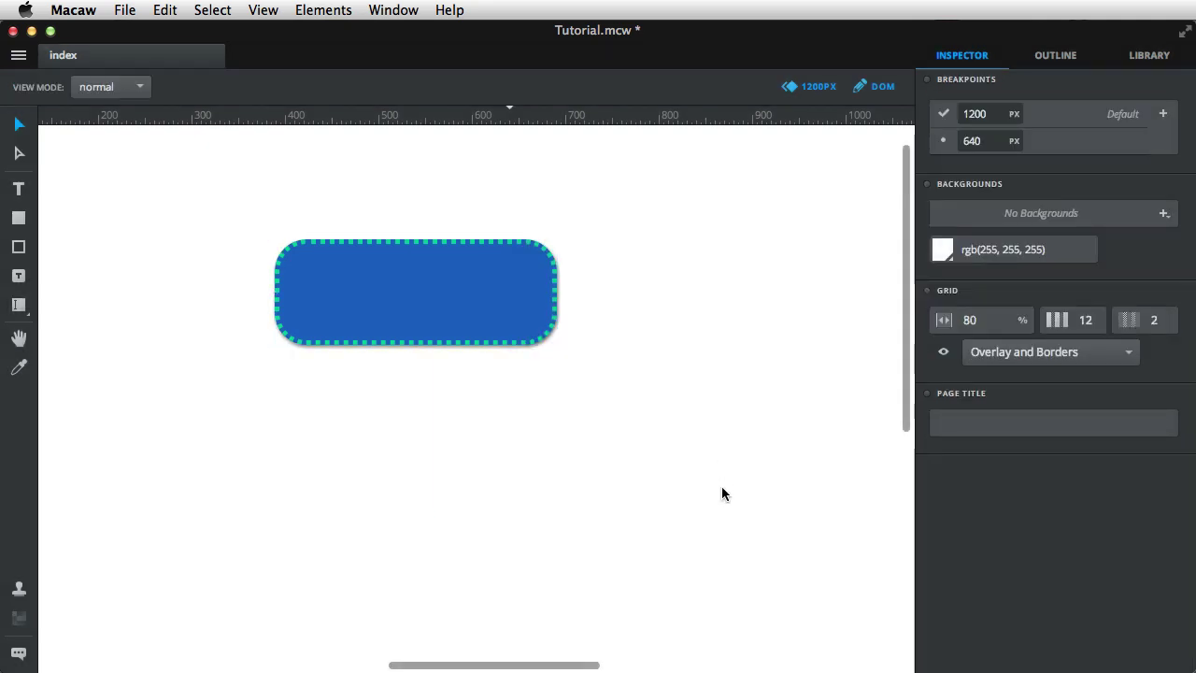
Draw a plain grey box below and to the right of the blue one
click(18, 218)
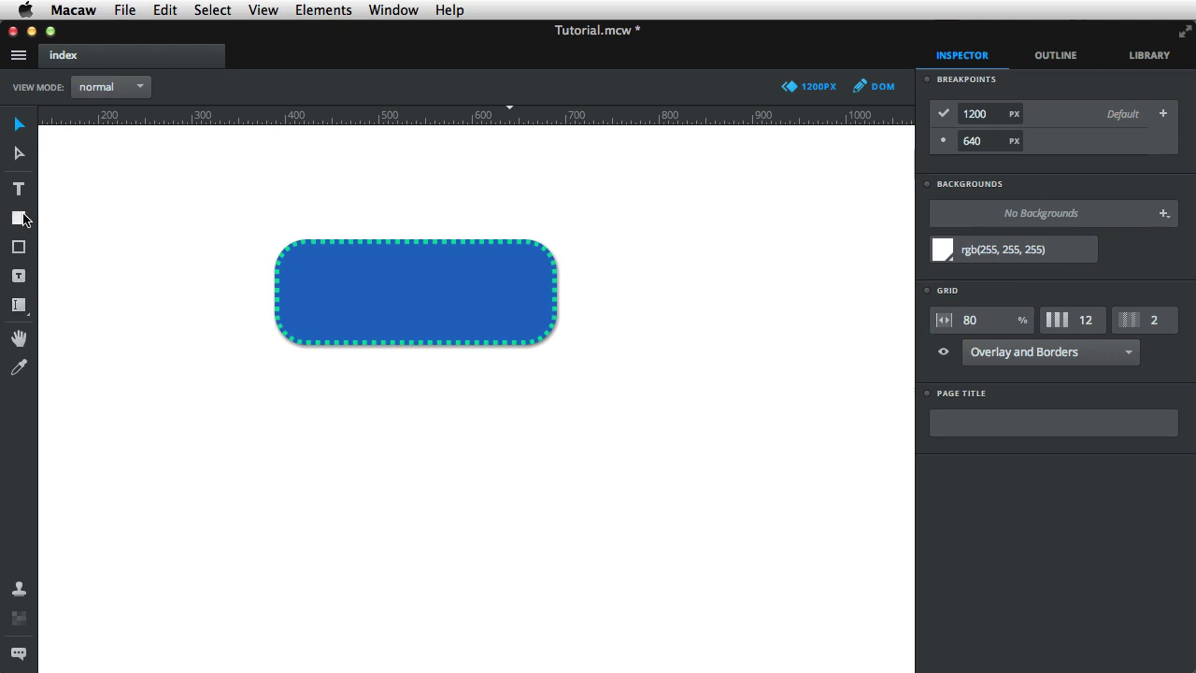
mouse_move(480, 447)
mouse_down()
mouse_move(753, 574)
mouse_move(758, 644)
mouse_up()
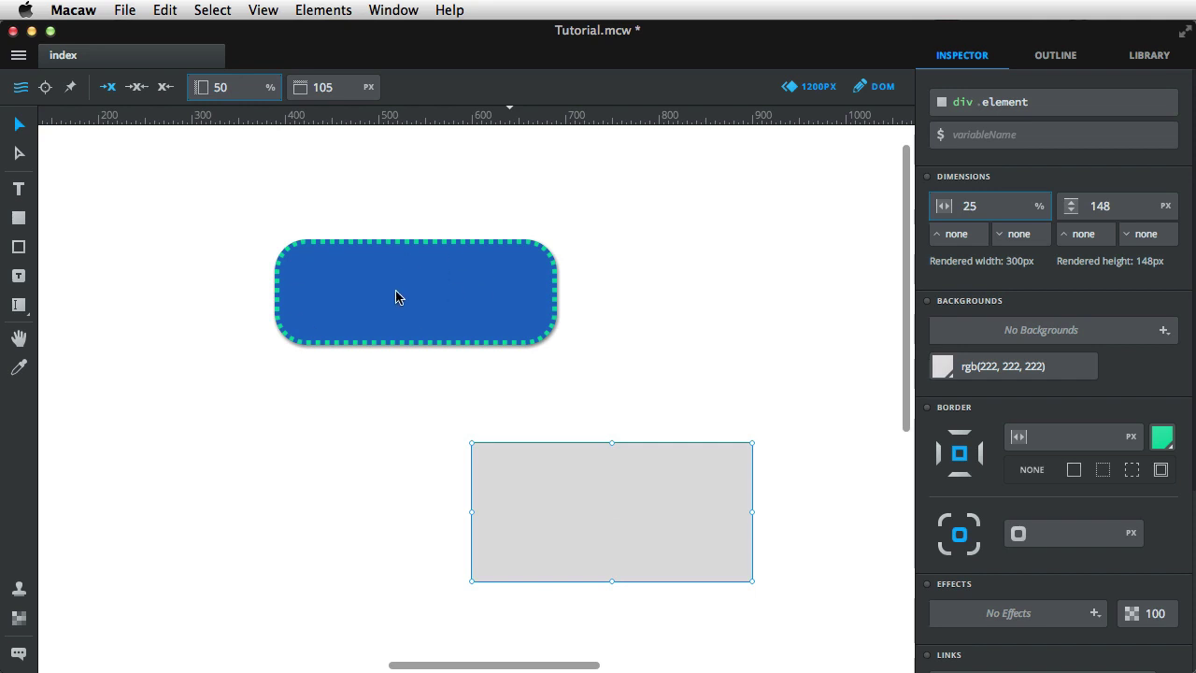
click(695, 334)
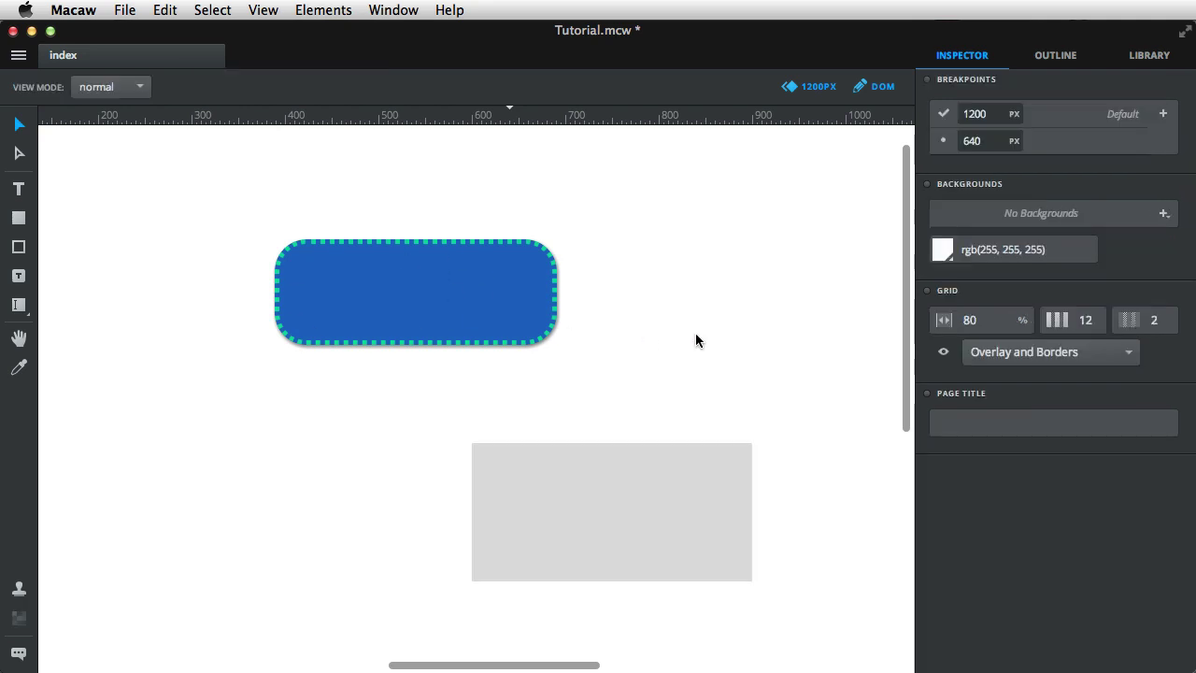
Review the Styles list applied to the blue box, leaving it selected
click(378, 294)
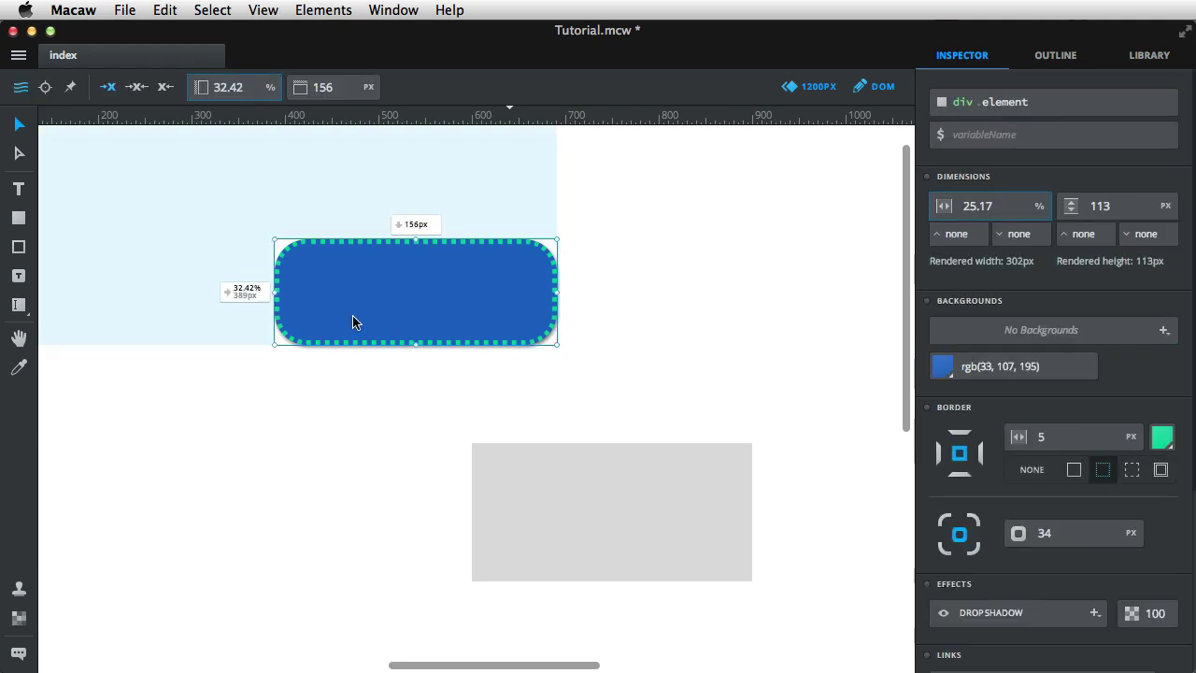
click(19, 588)
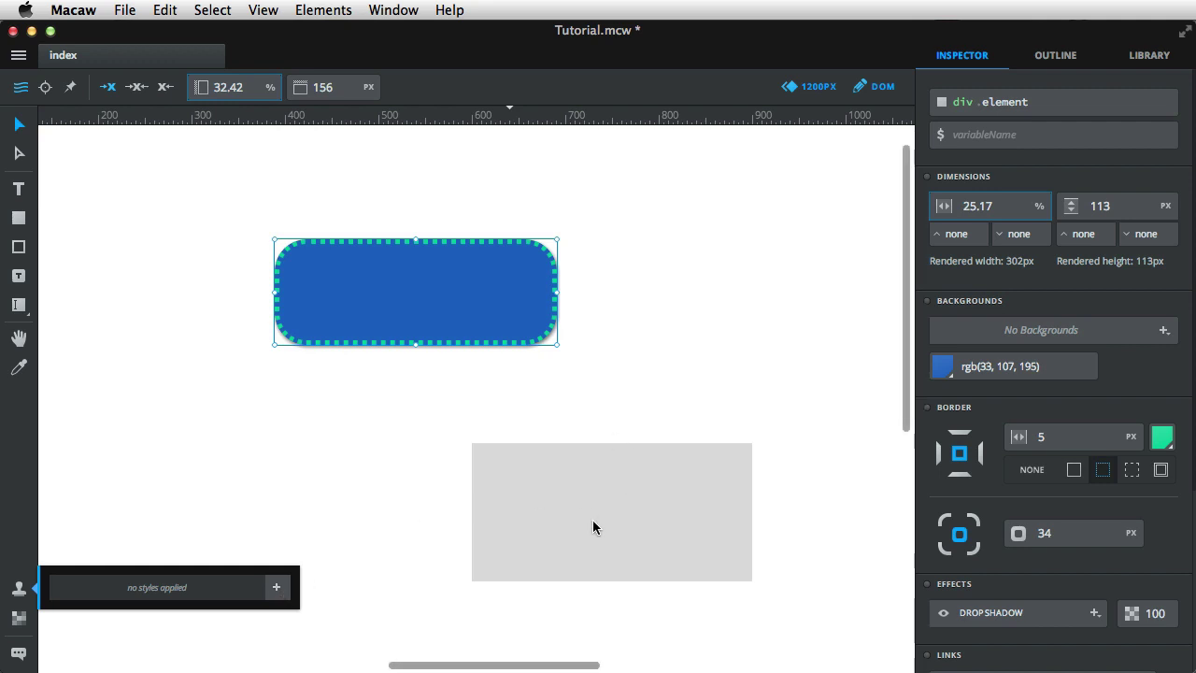
click(731, 364)
click(441, 288)
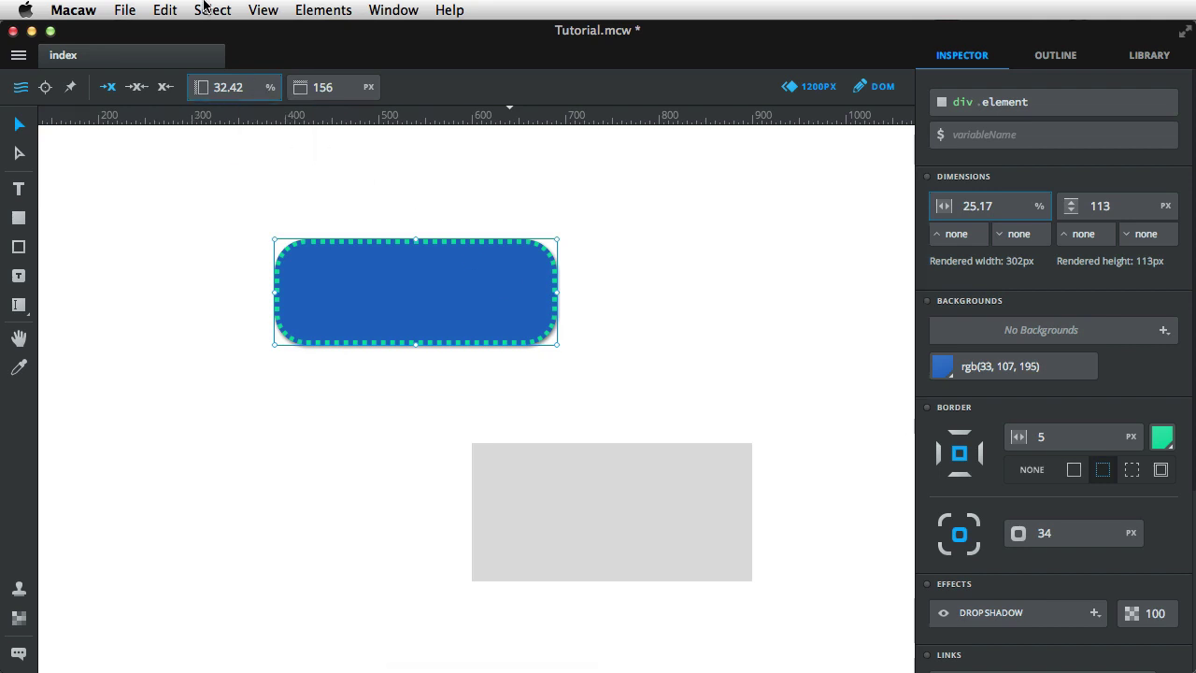
Copy the blue box's visual properties and paste them onto the grey box
click(168, 9)
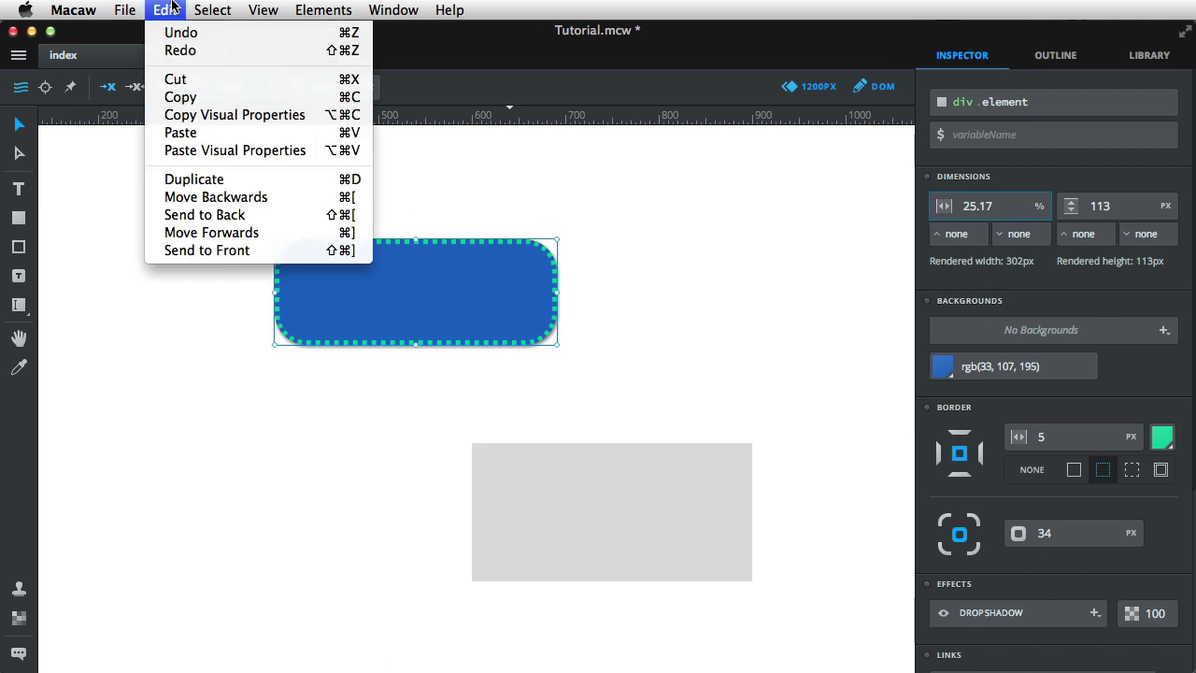
click(215, 115)
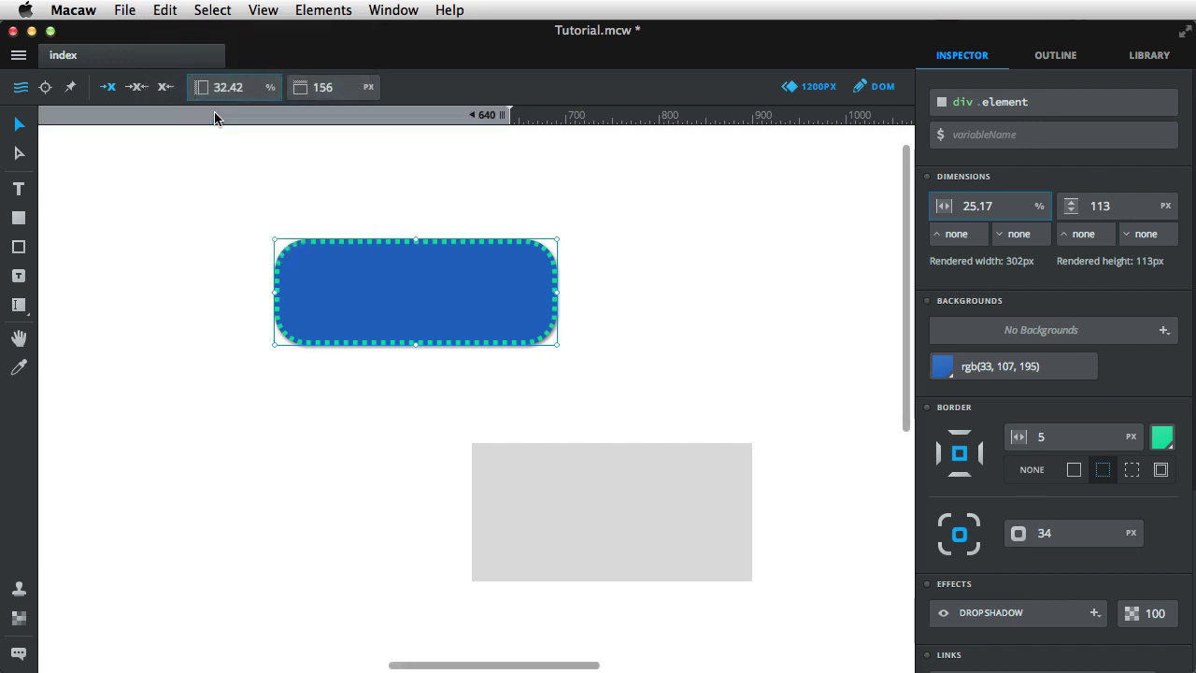
click(536, 471)
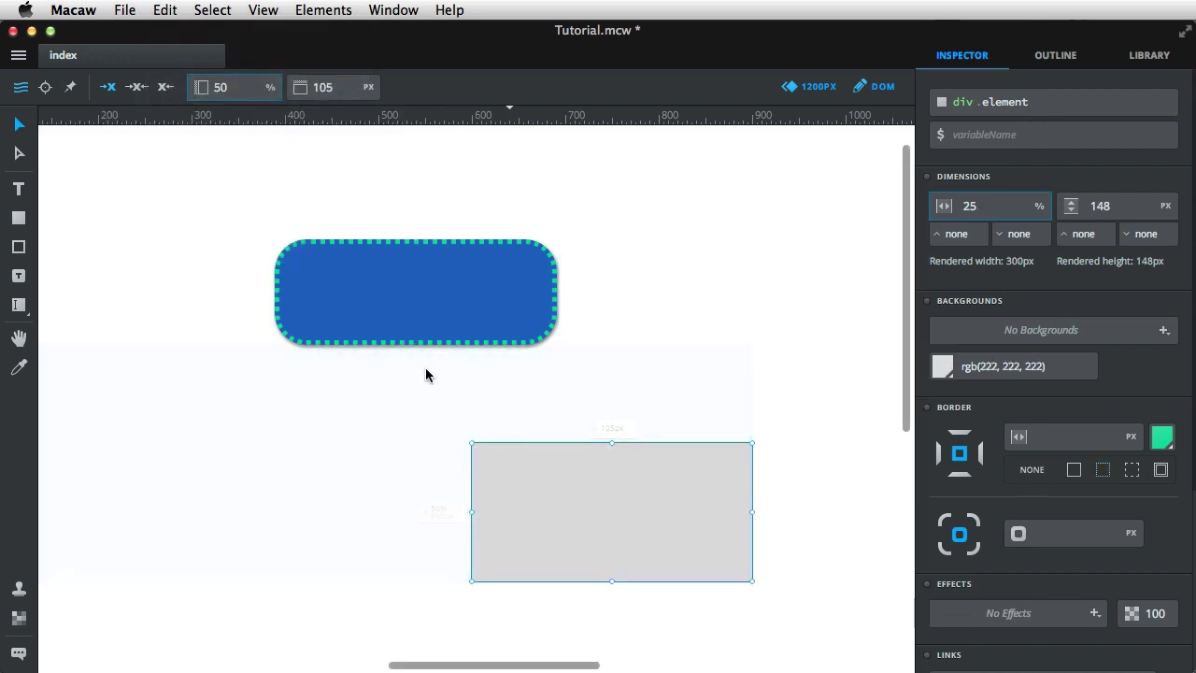
click(165, 10)
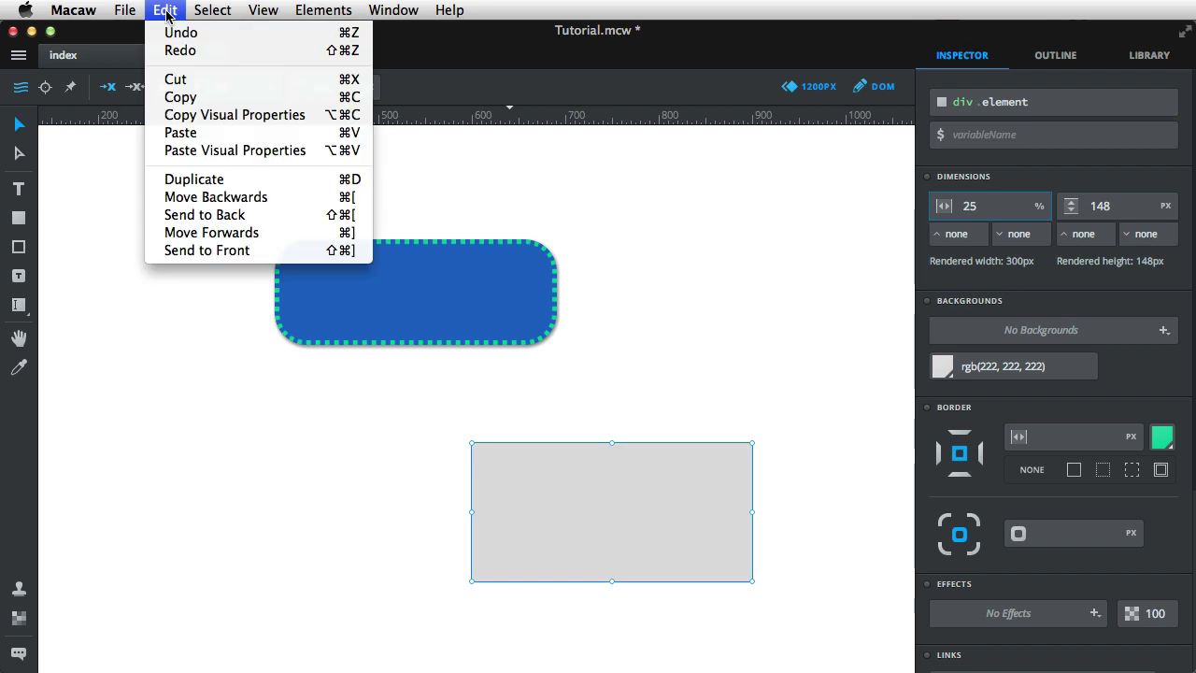
click(206, 151)
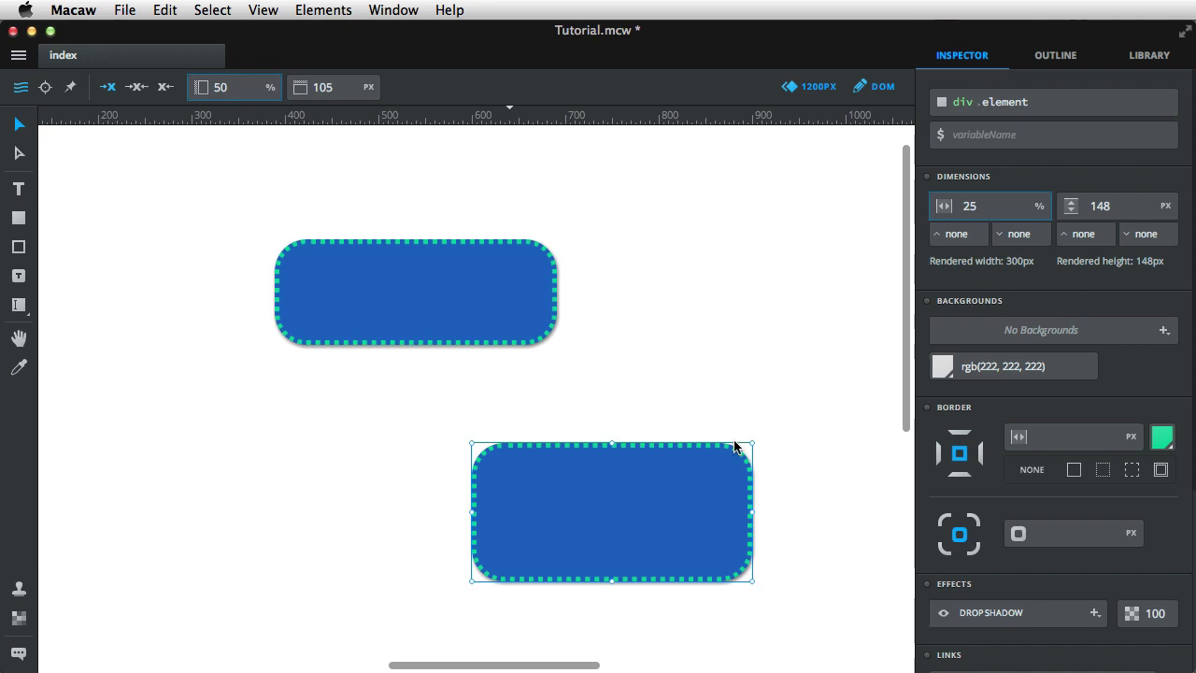
Undo the paste, shrink the grey box to 8.5% by 43 px, and repaste the blue look
key(super+z)
drag(753, 581, 488, 478)
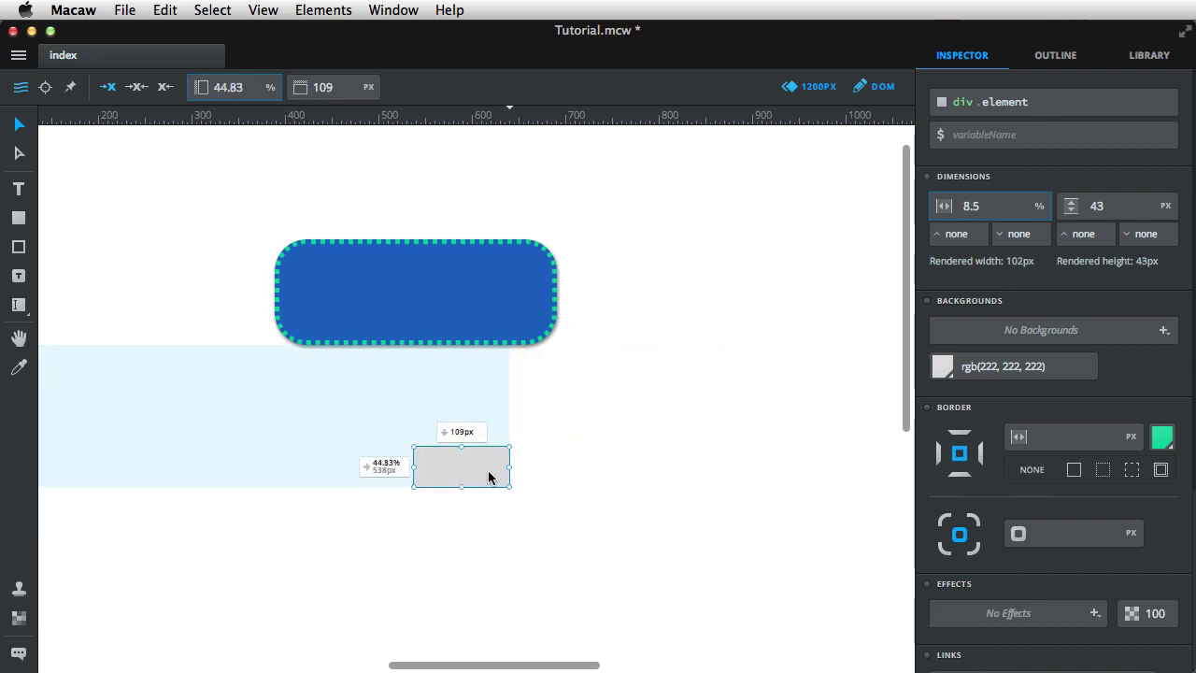
click(177, 9)
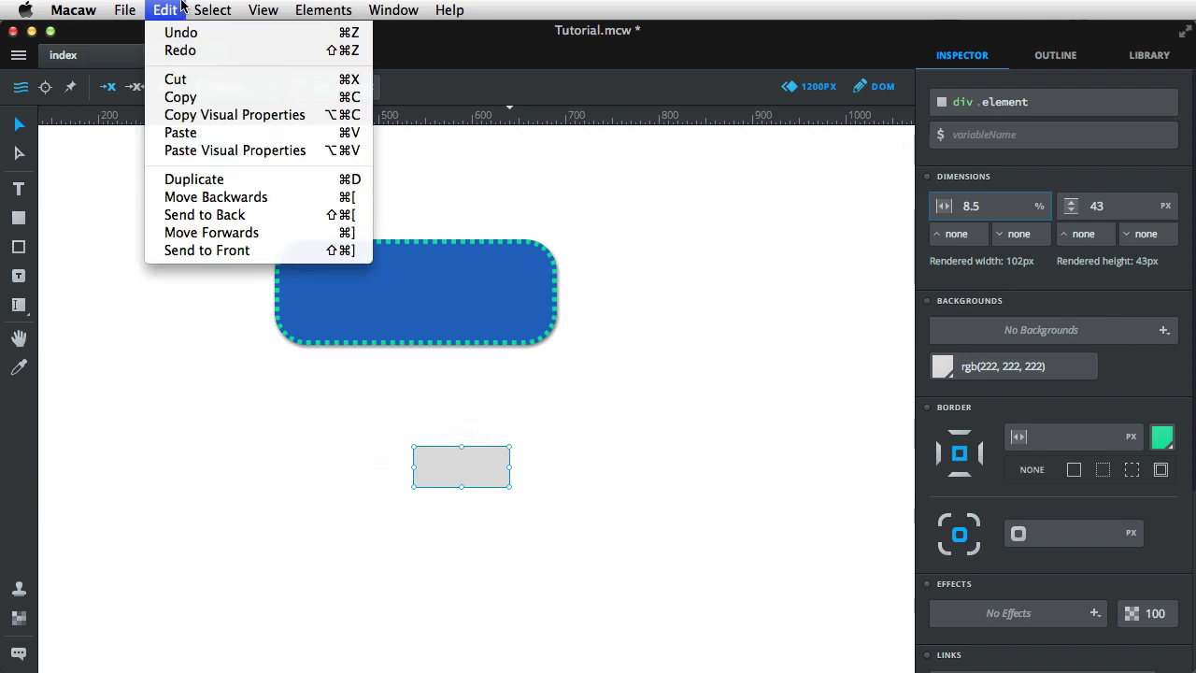
click(198, 150)
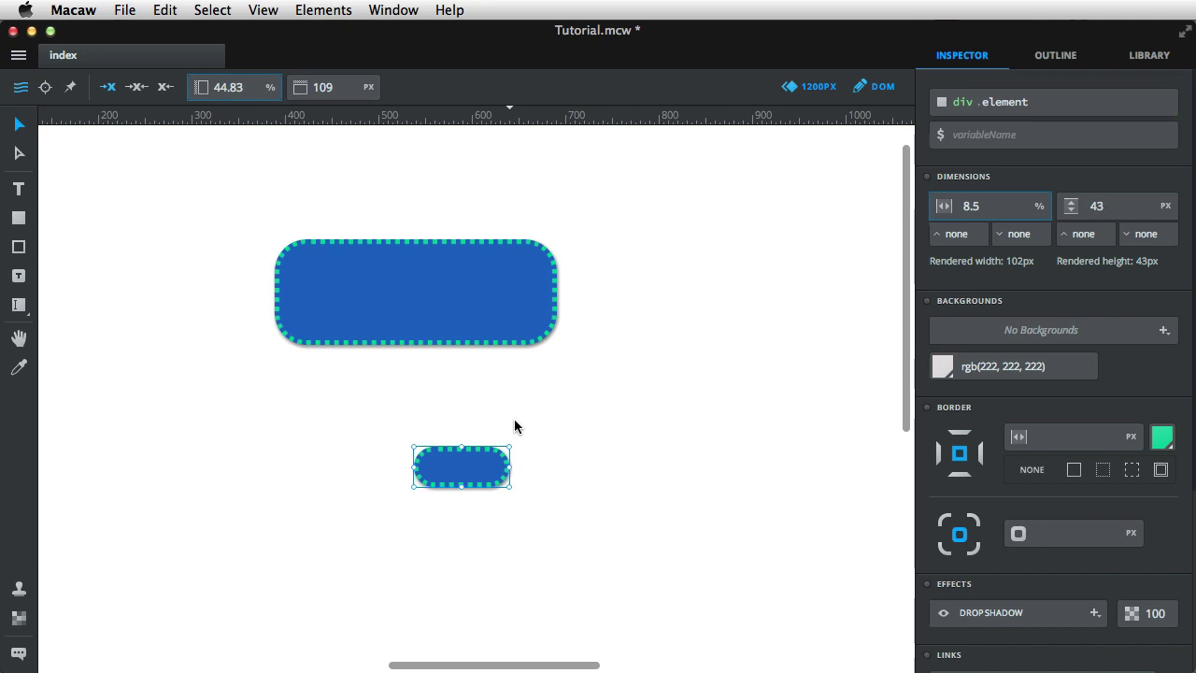
Move the small pill down-left and the large button left and down
click(514, 419)
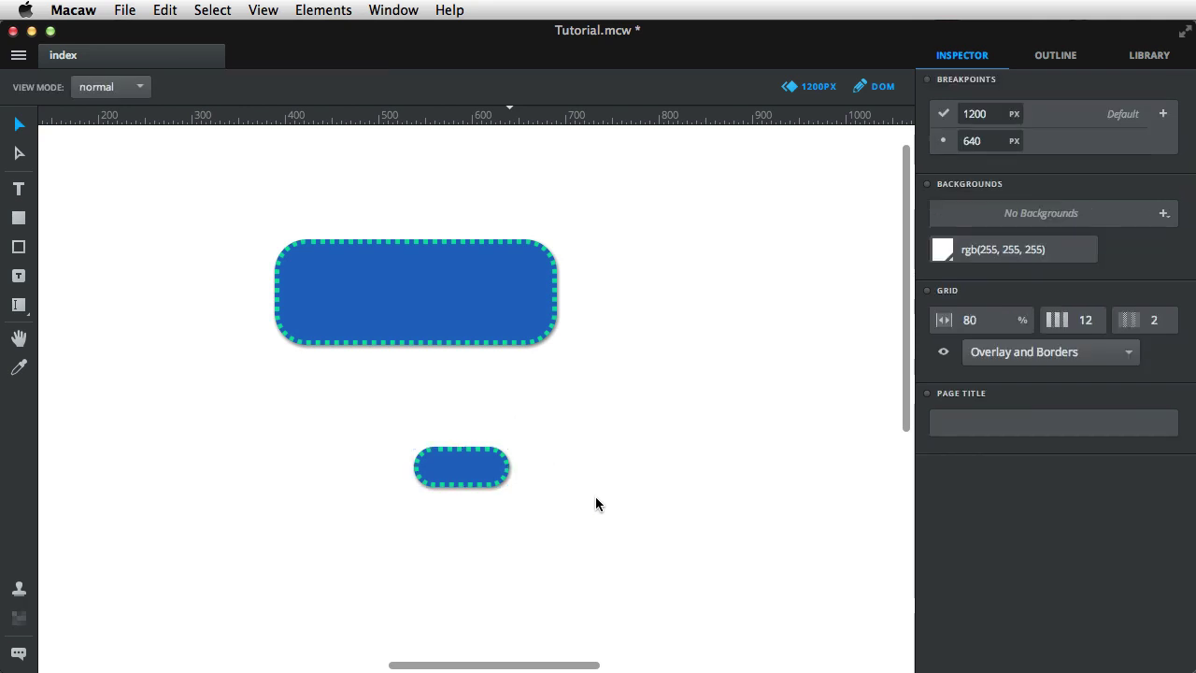
drag(496, 482, 313, 550)
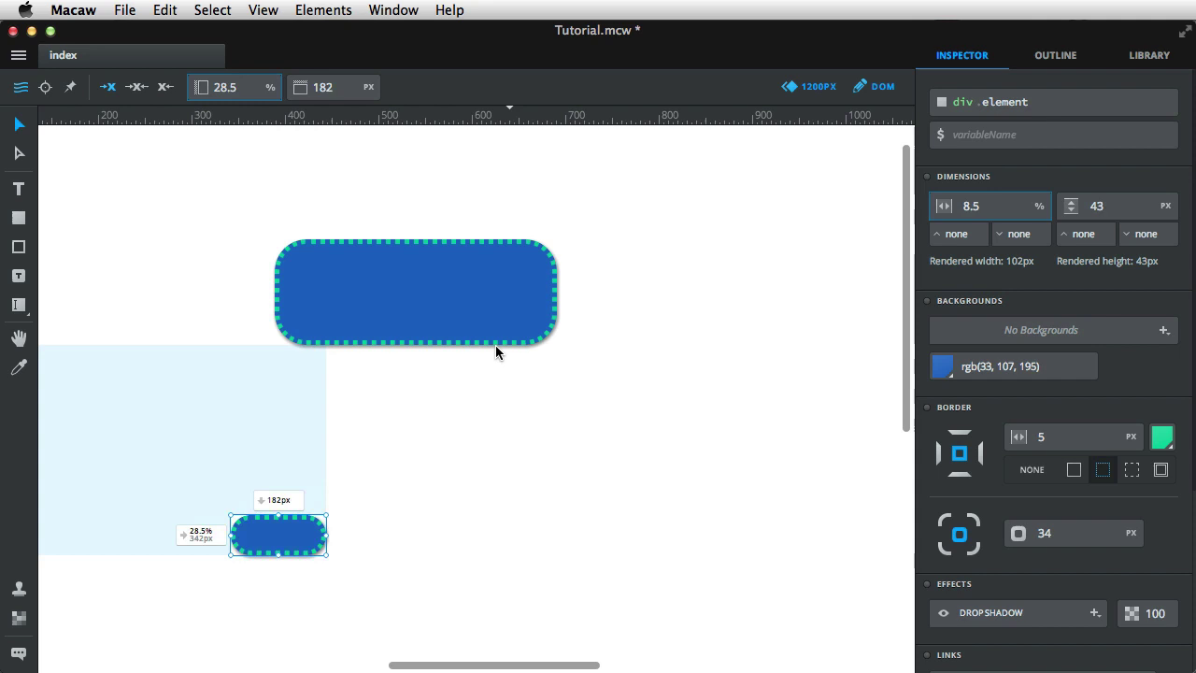
drag(481, 308, 355, 326)
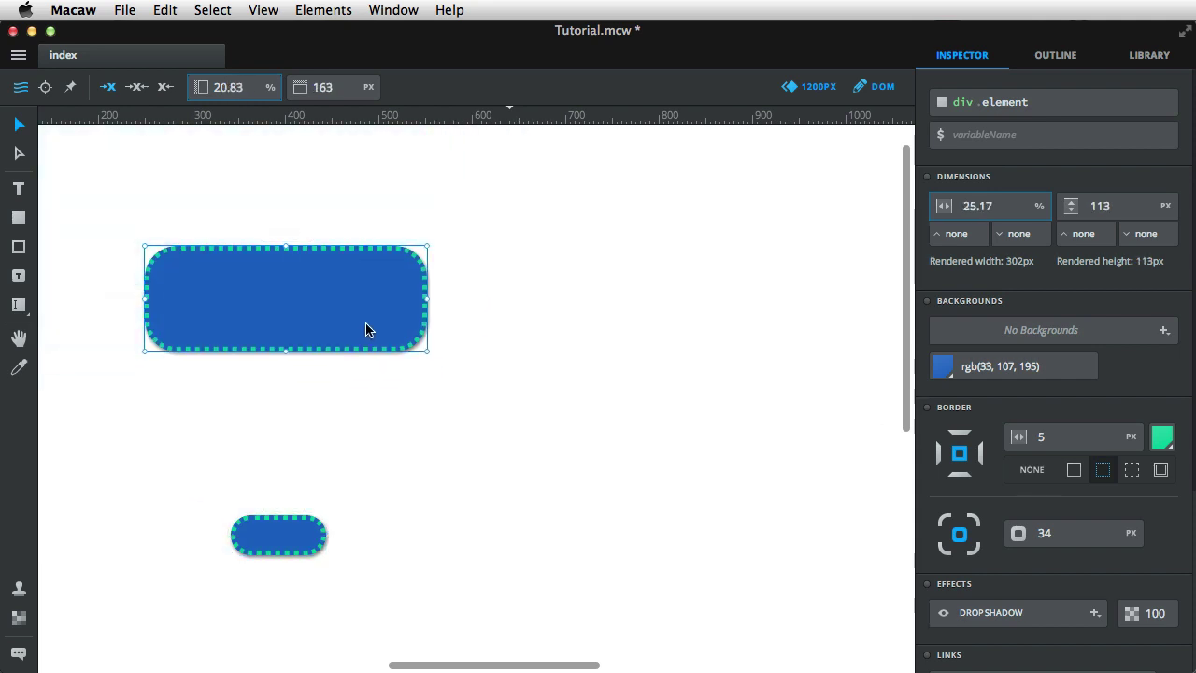
Place a copy of the large button to its right, nudged to a 10% (120px) gap
drag(367, 329, 650, 305)
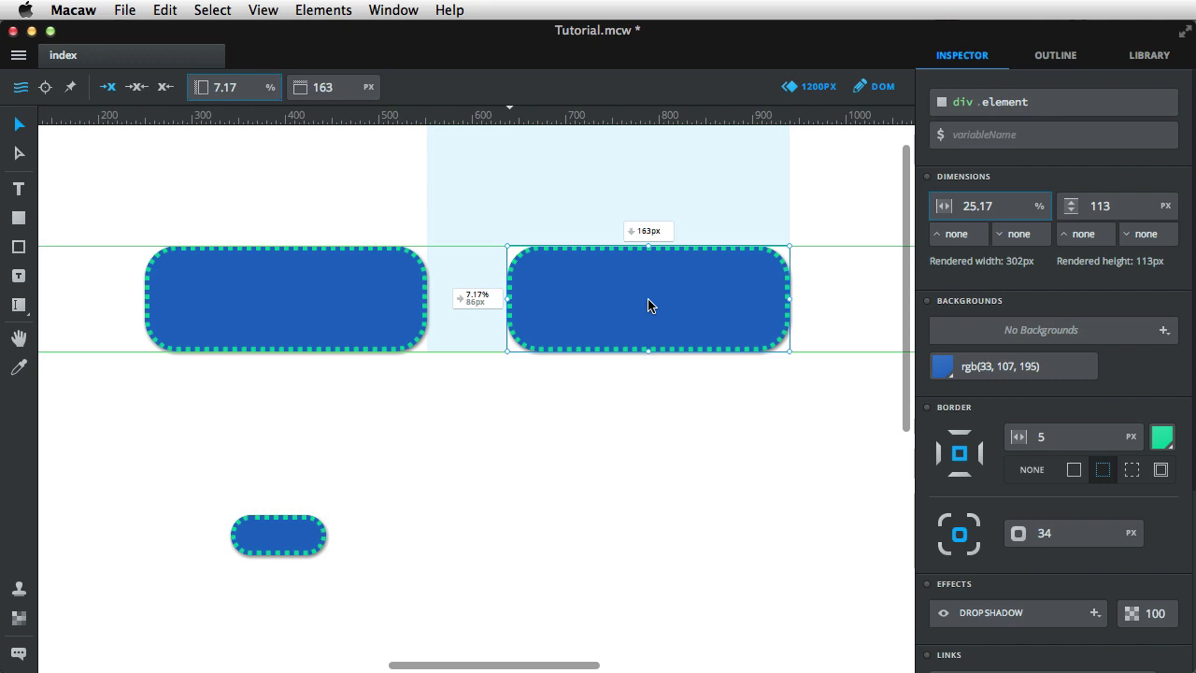
drag(648, 304, 651, 305)
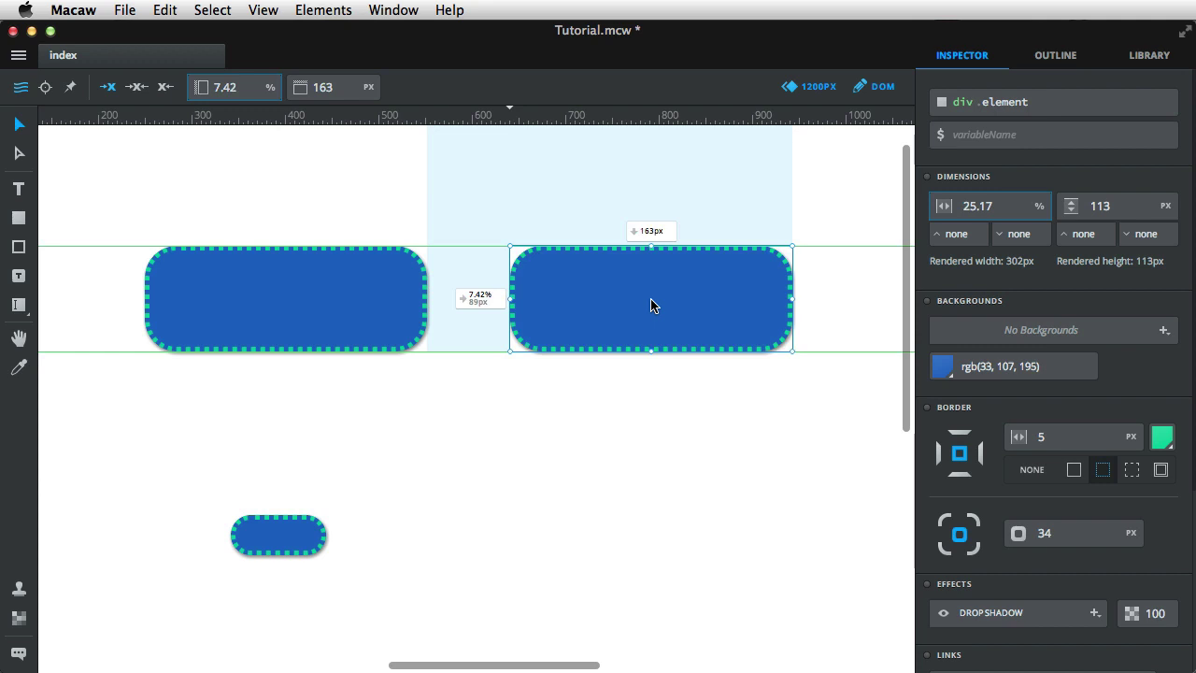
mouse_move(651, 304)
mouse_down()
mouse_move(686, 304)
mouse_move(632, 304)
mouse_move(681, 304)
mouse_move(657, 305)
mouse_up()
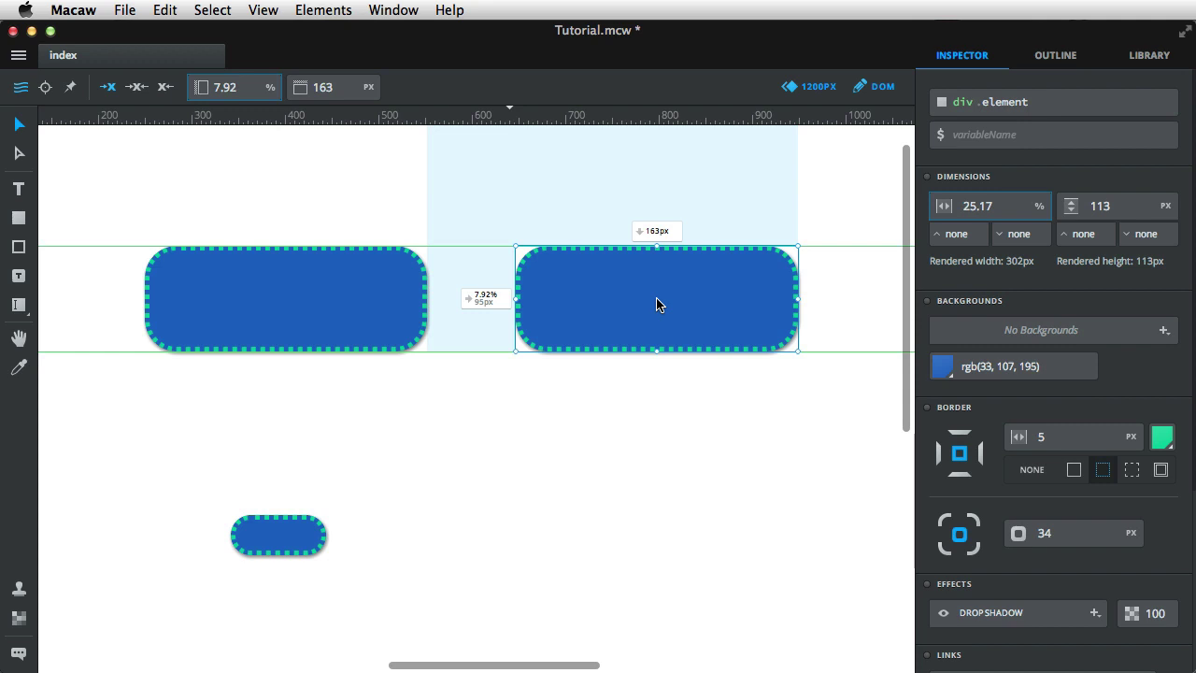
drag(656, 304, 737, 304)
Place the small pill at 53.08% left, 129px down, trying Right and Center origins
click(307, 545)
drag(285, 550, 671, 458)
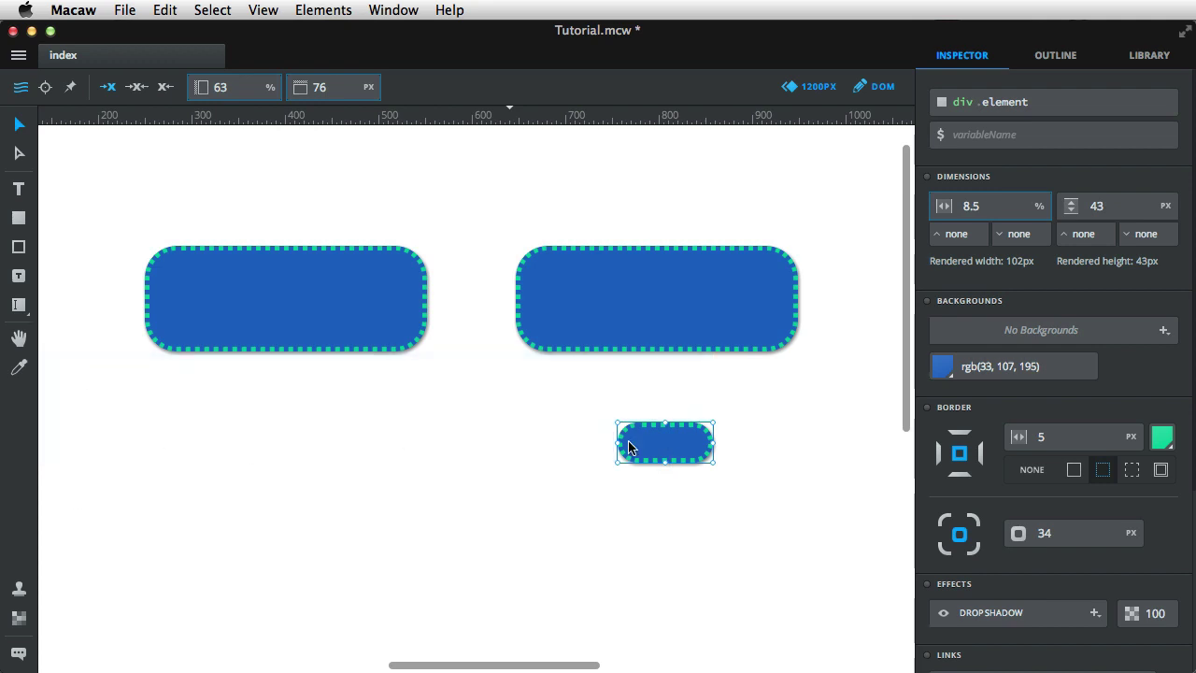
drag(673, 455, 478, 500)
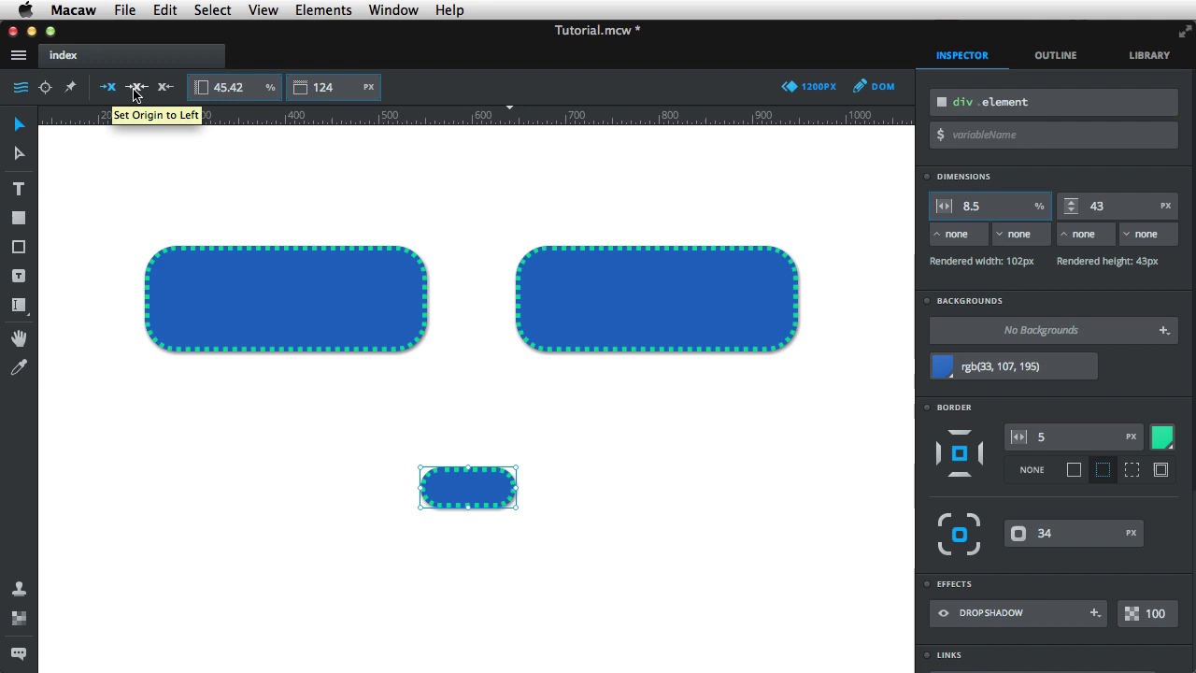
click(166, 92)
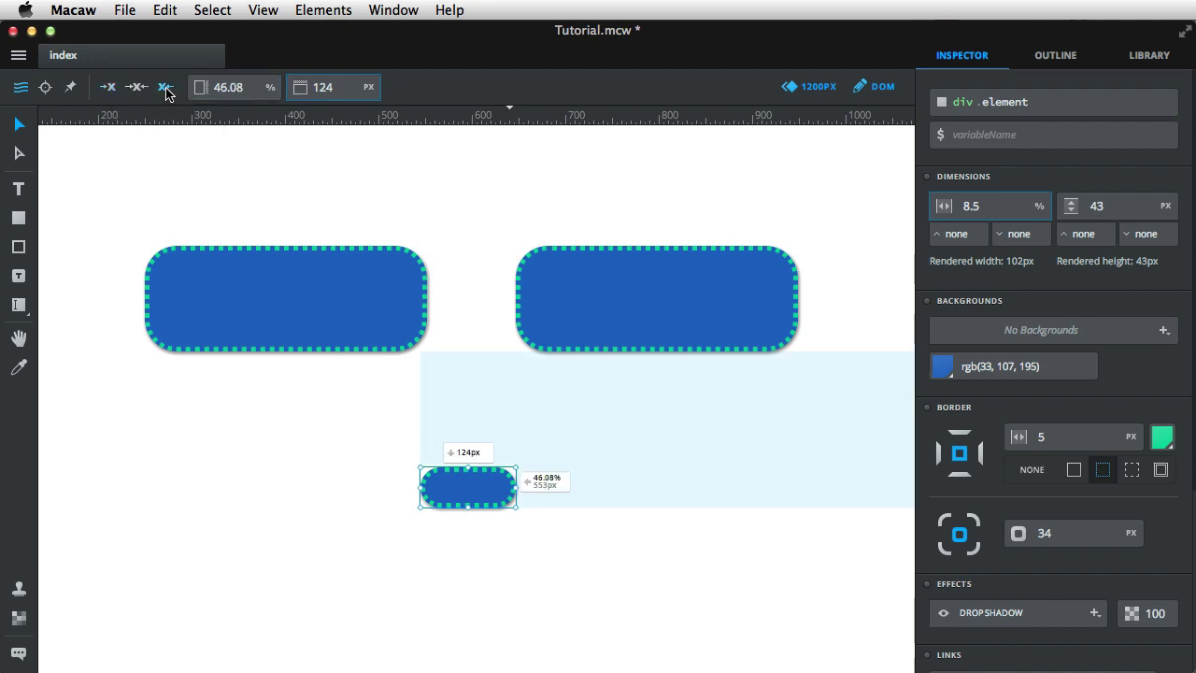
drag(470, 499, 503, 512)
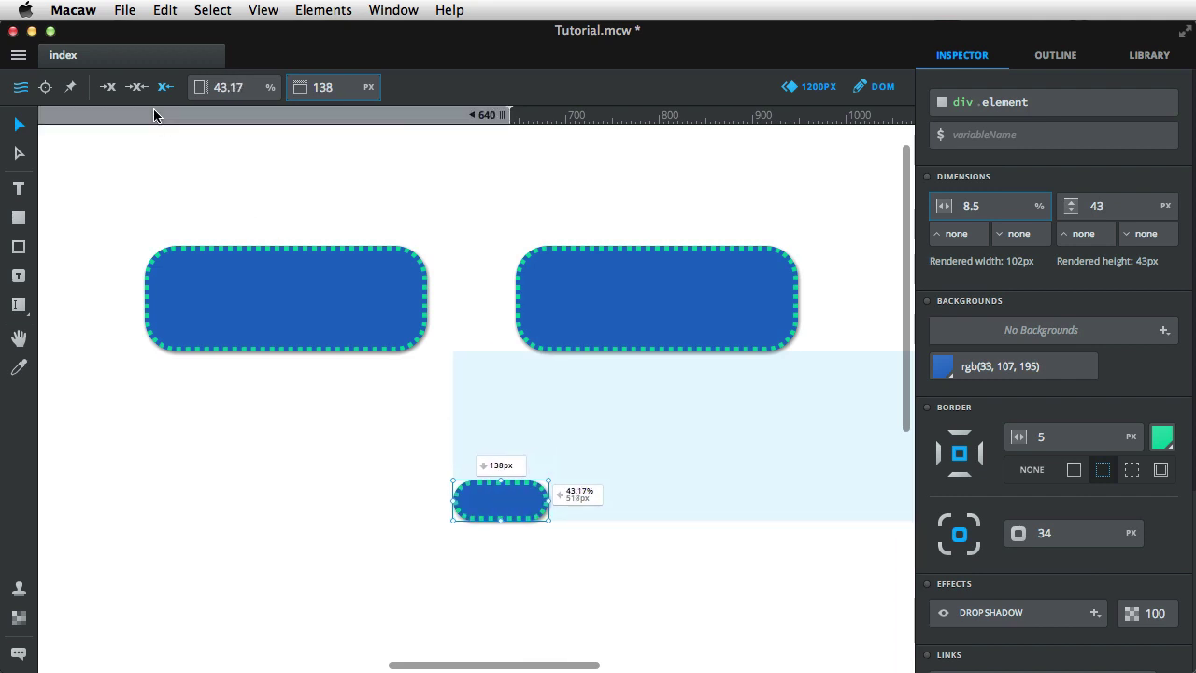
click(135, 87)
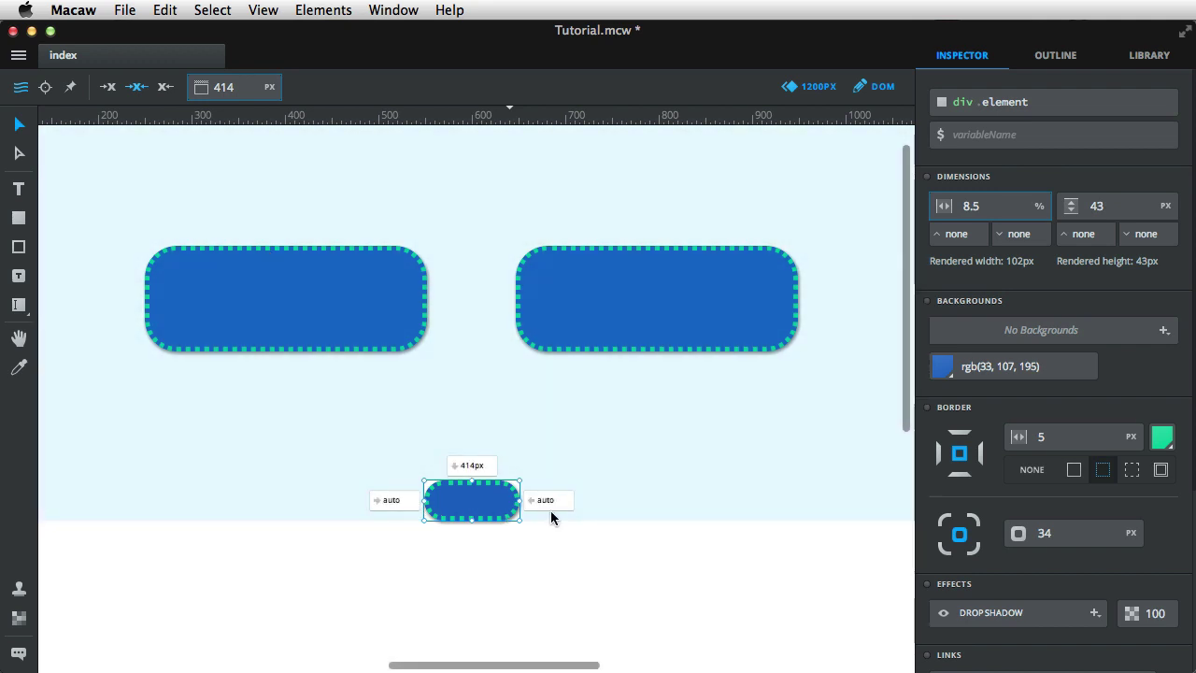
click(513, 509)
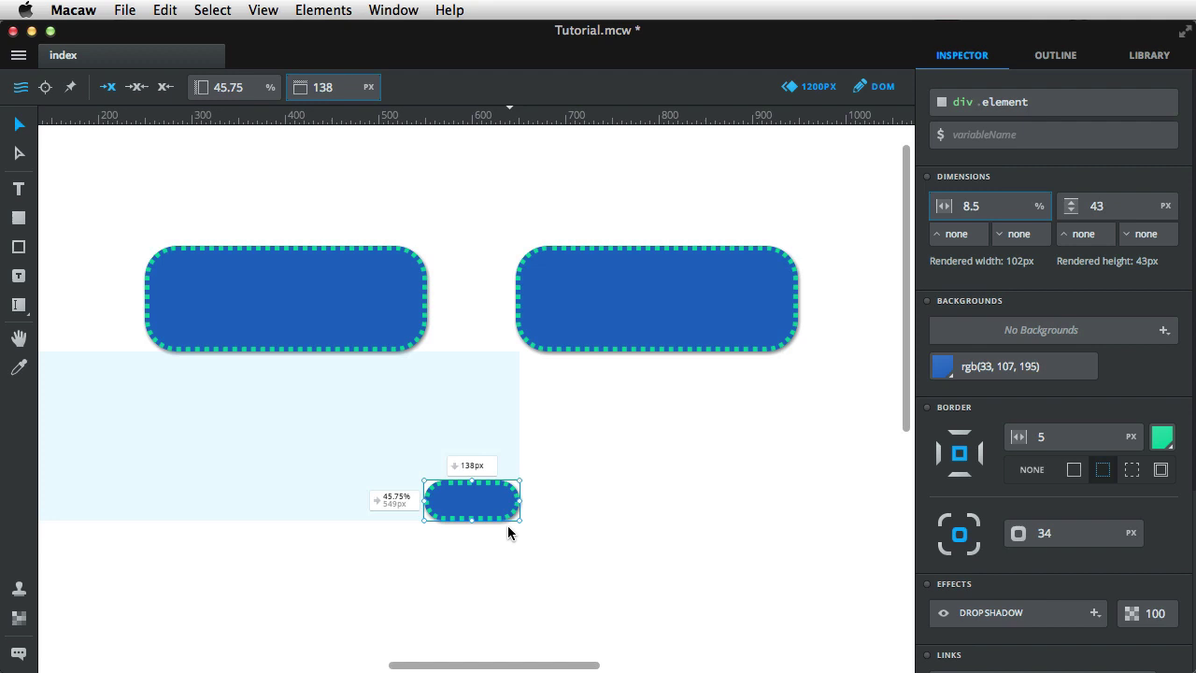
drag(493, 504, 552, 482)
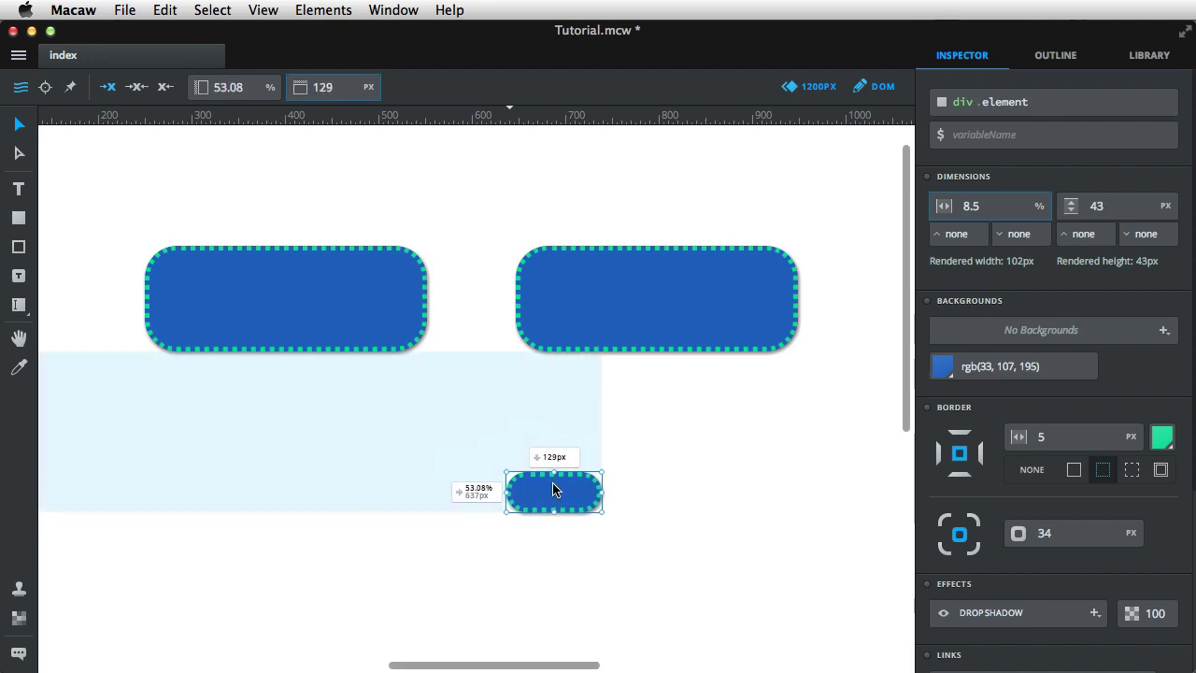
Try absolute then fixed positioning on the pill, then return it to normal flow at 41.83%
click(44, 88)
drag(550, 500, 456, 500)
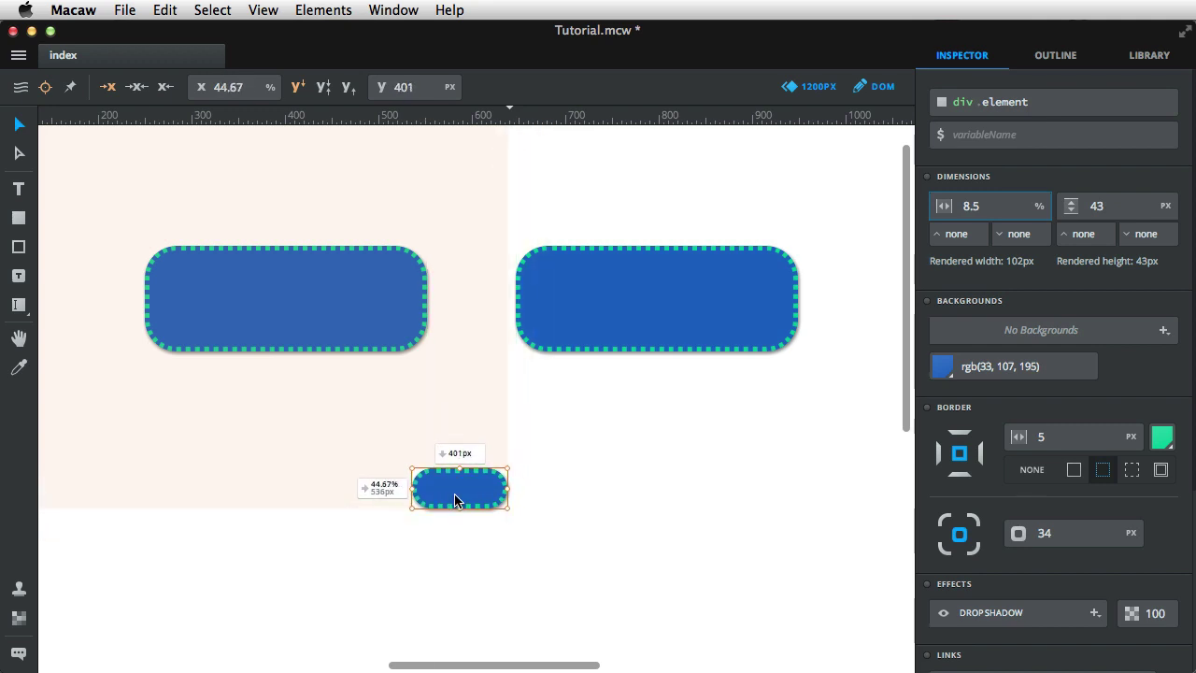
click(68, 91)
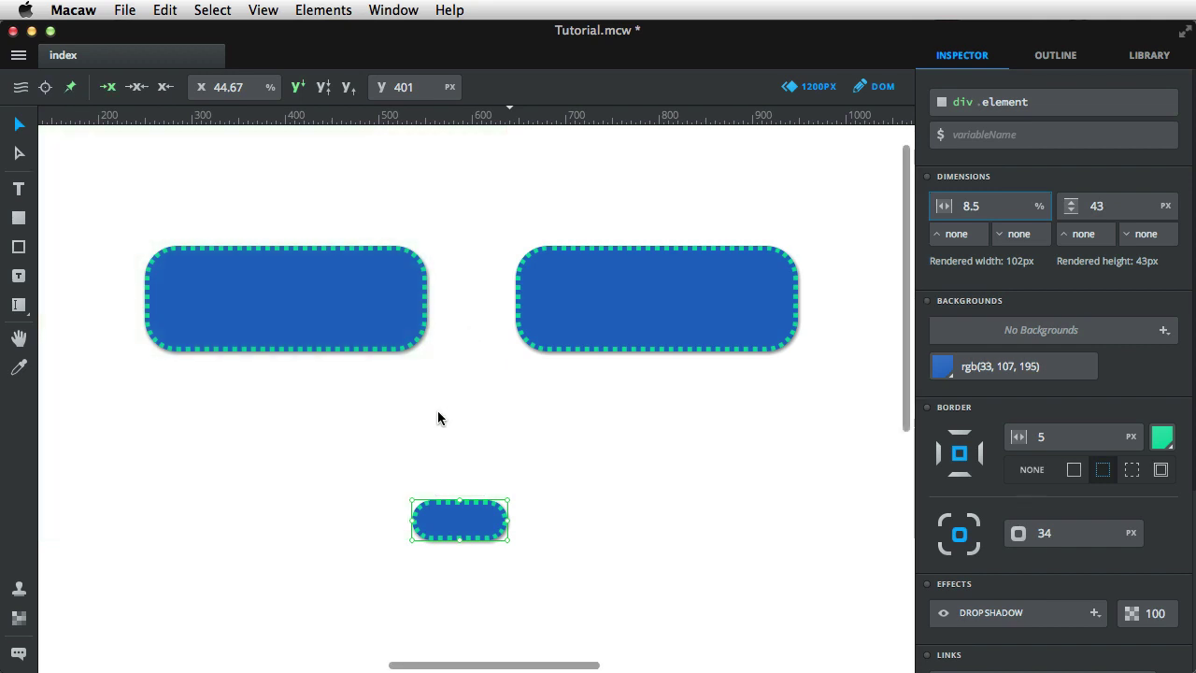
drag(455, 507, 432, 498)
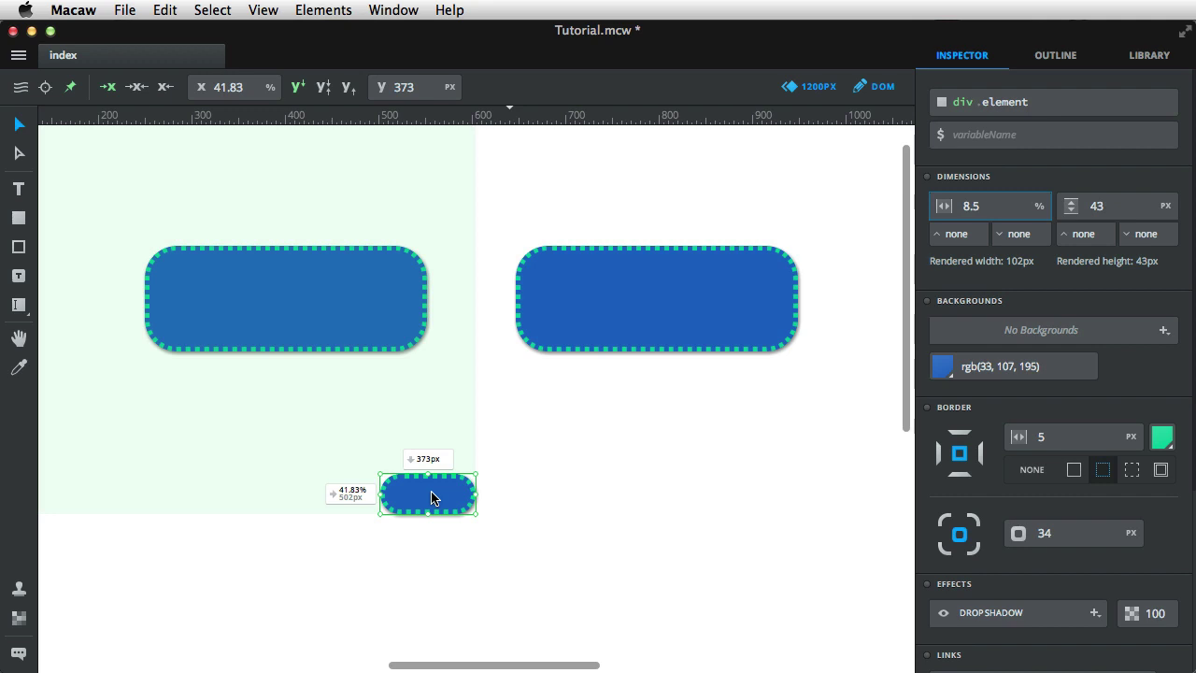
click(20, 89)
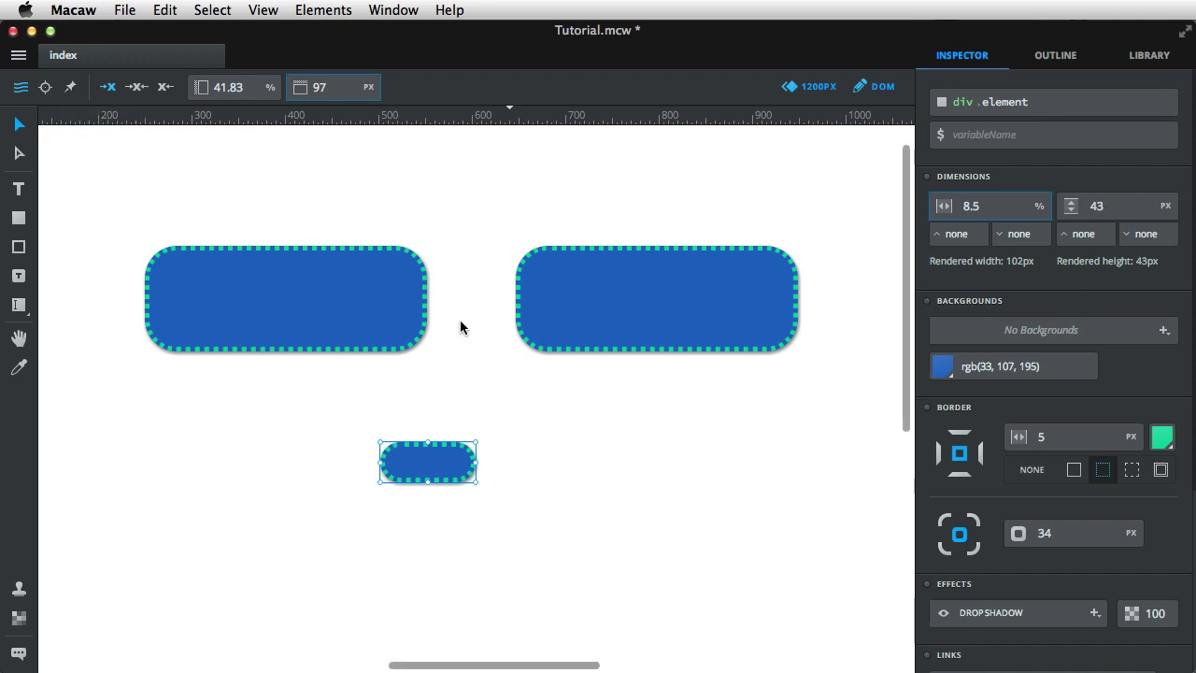
click(374, 301)
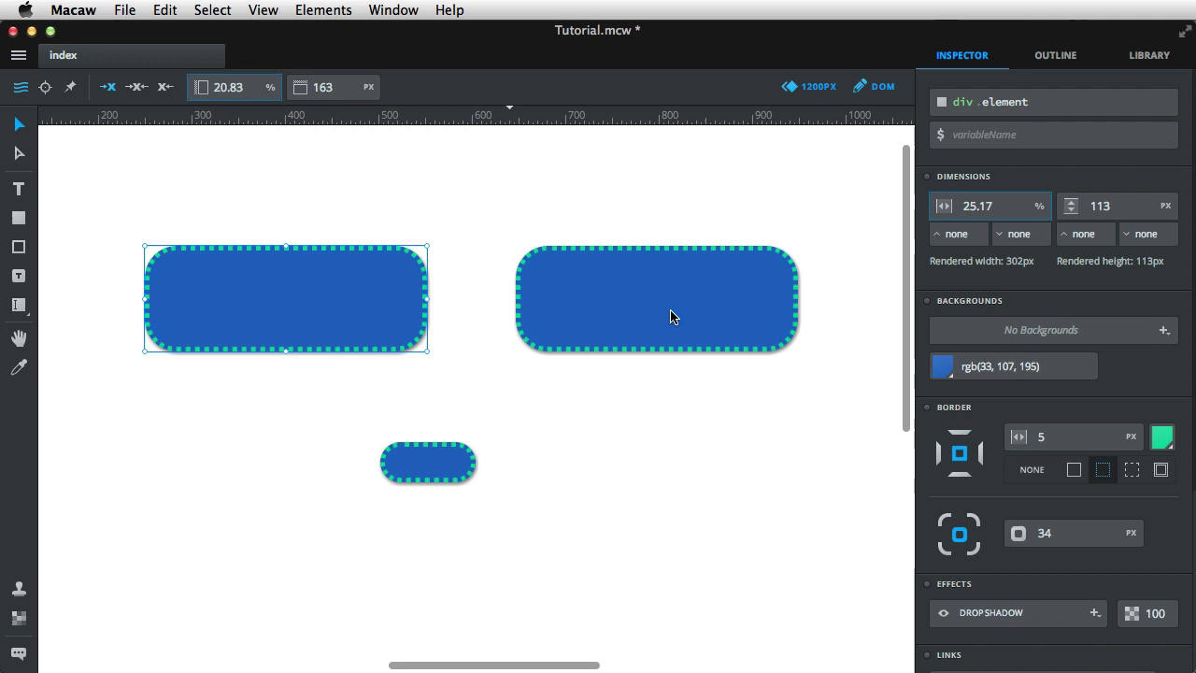
click(595, 276)
click(972, 101)
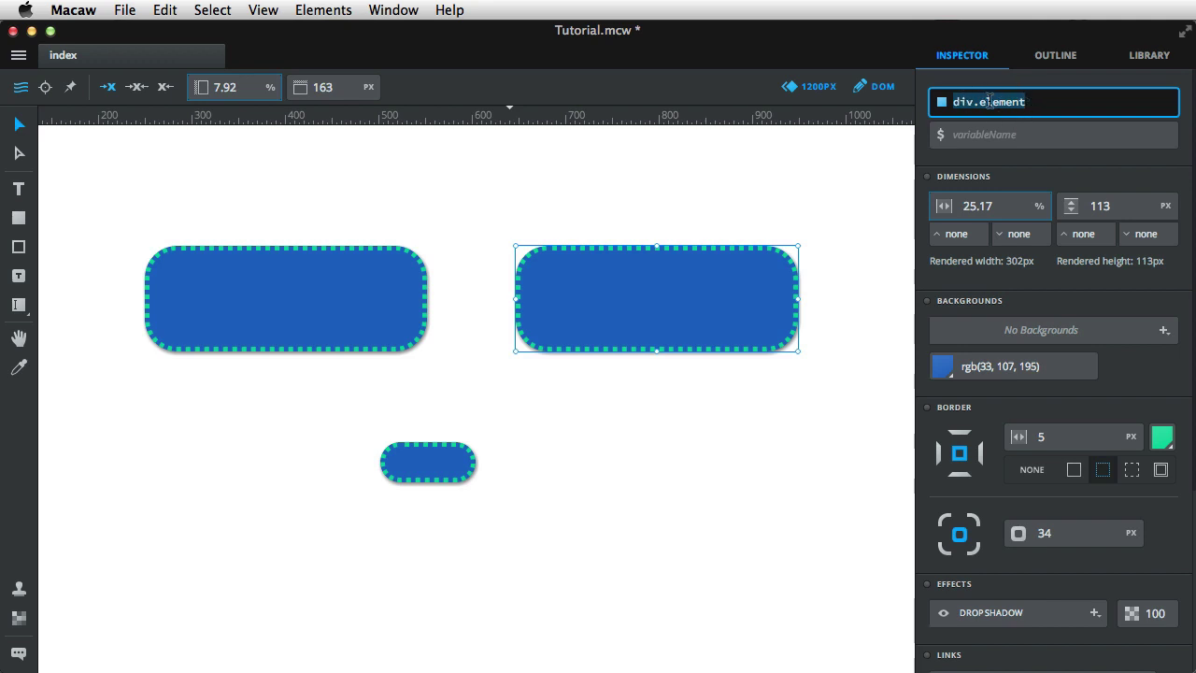
click(739, 413)
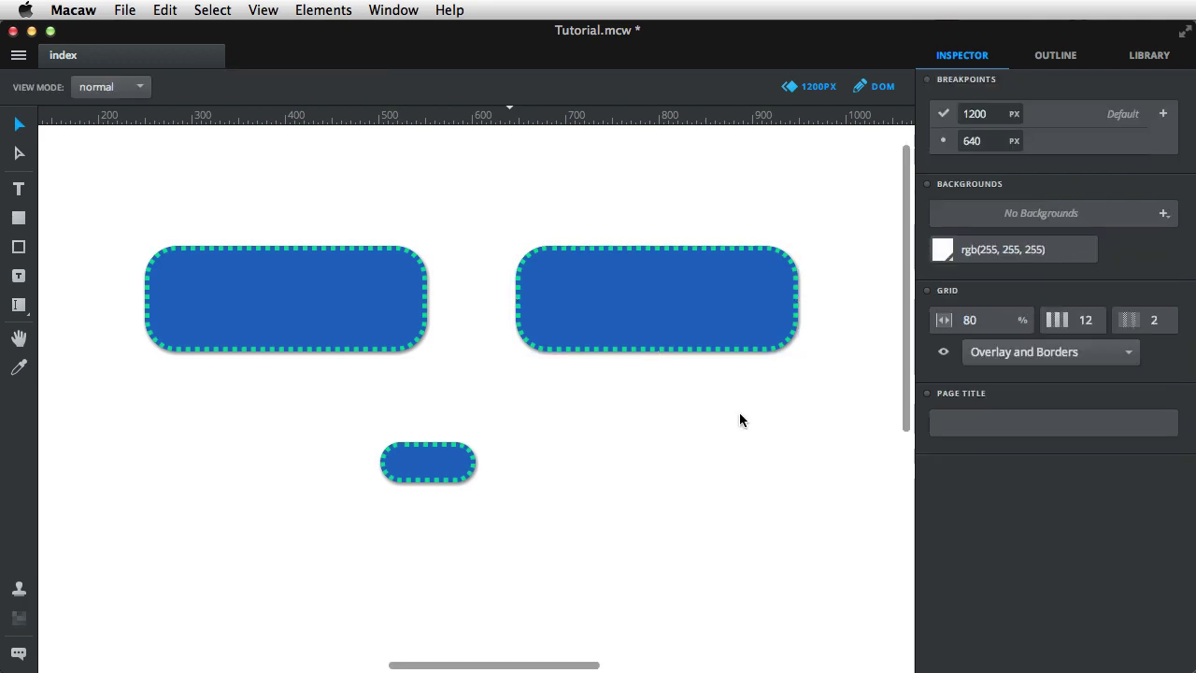
Lower the right button, raise the left one, then group and ungroup both
drag(673, 262, 677, 303)
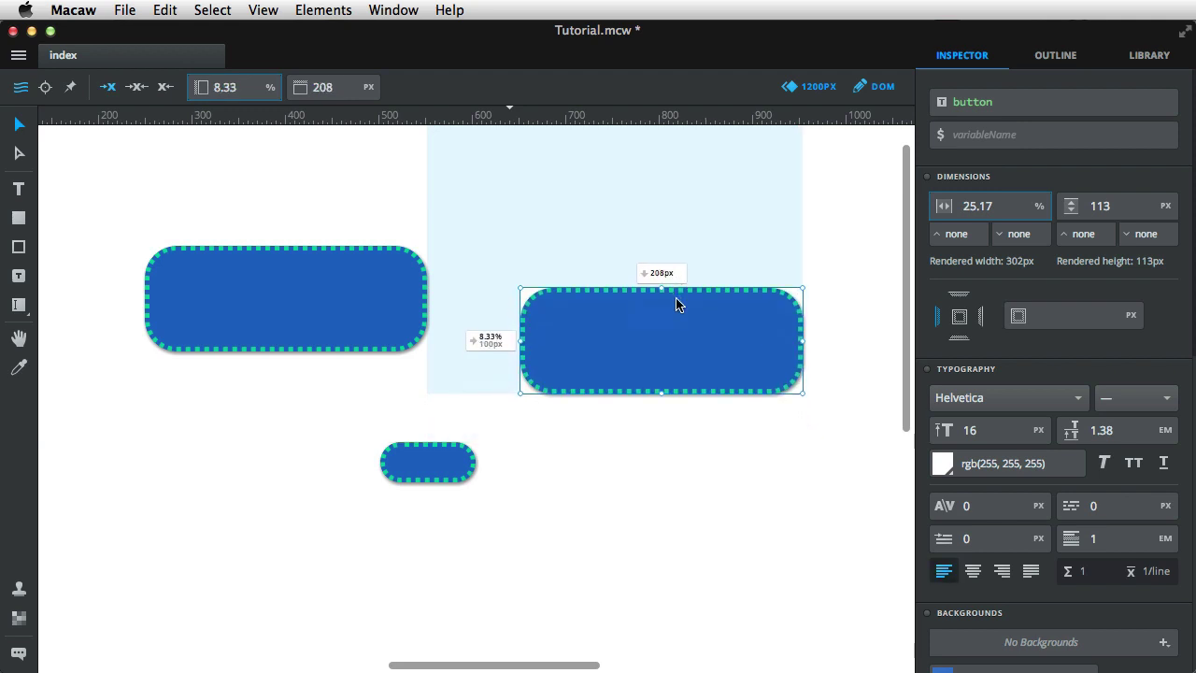
drag(342, 288, 414, 246)
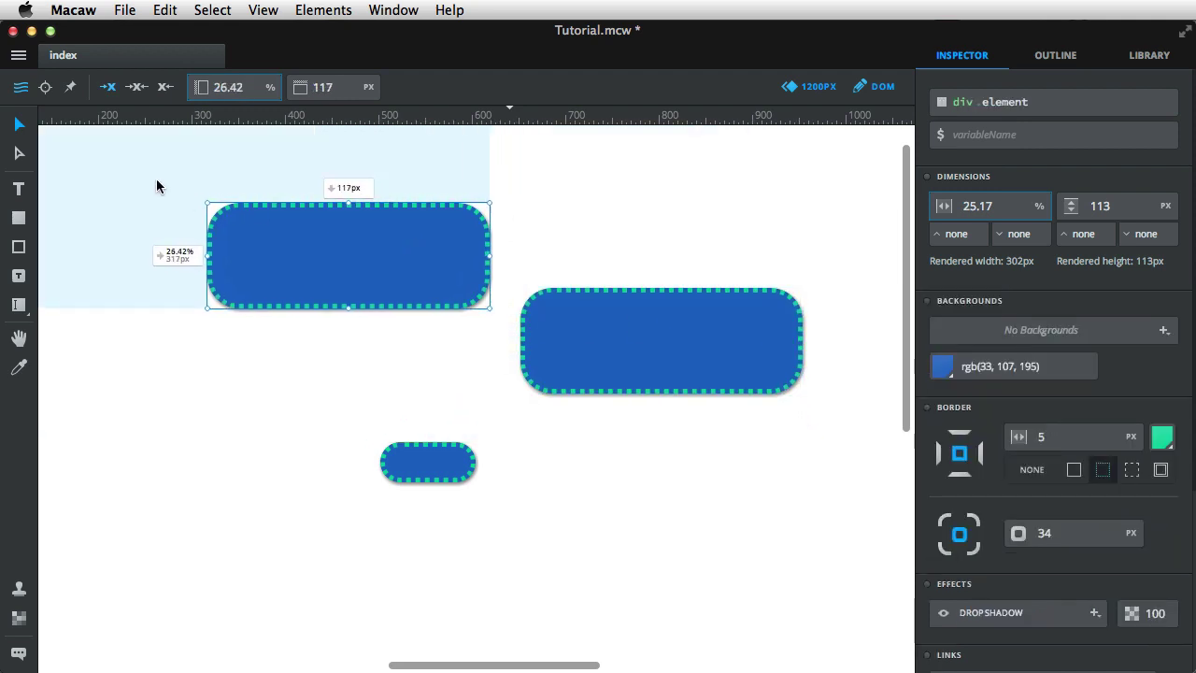
drag(156, 179, 727, 395)
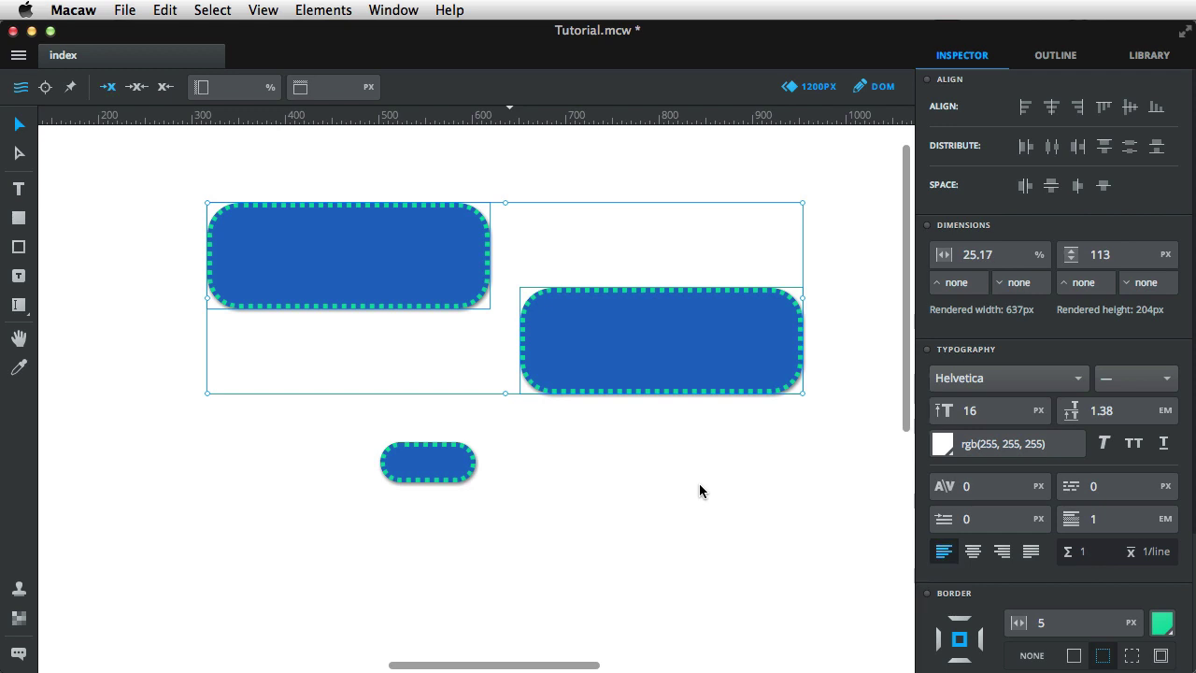
key(super+g)
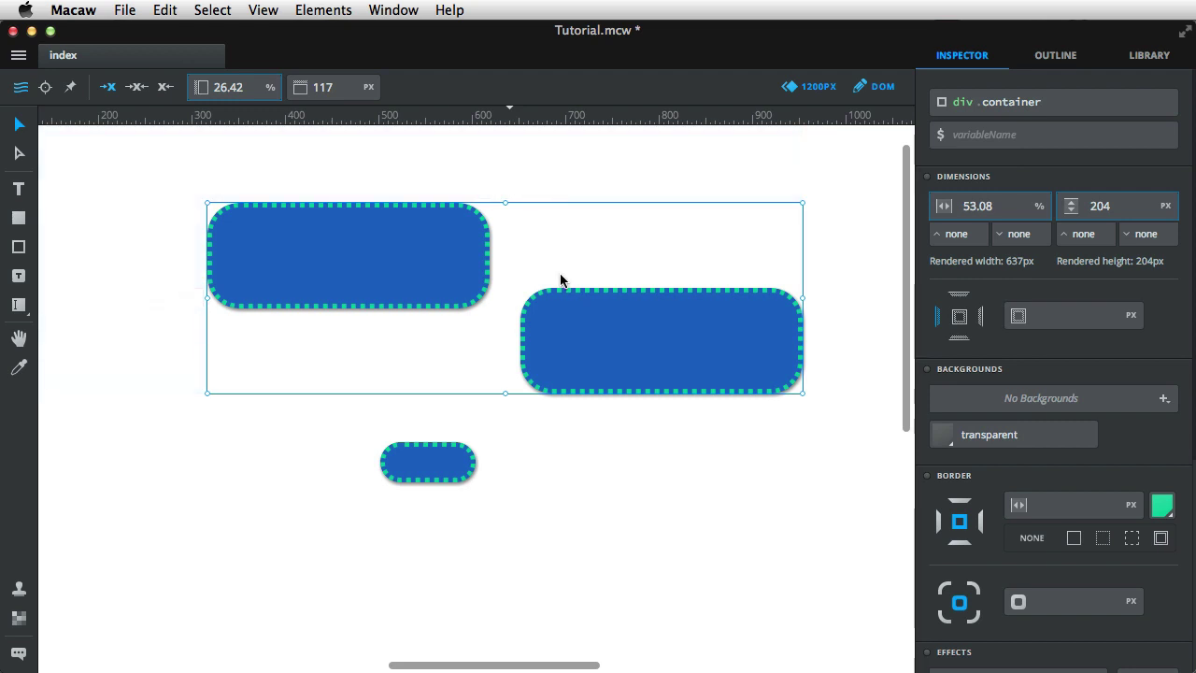
click(340, 11)
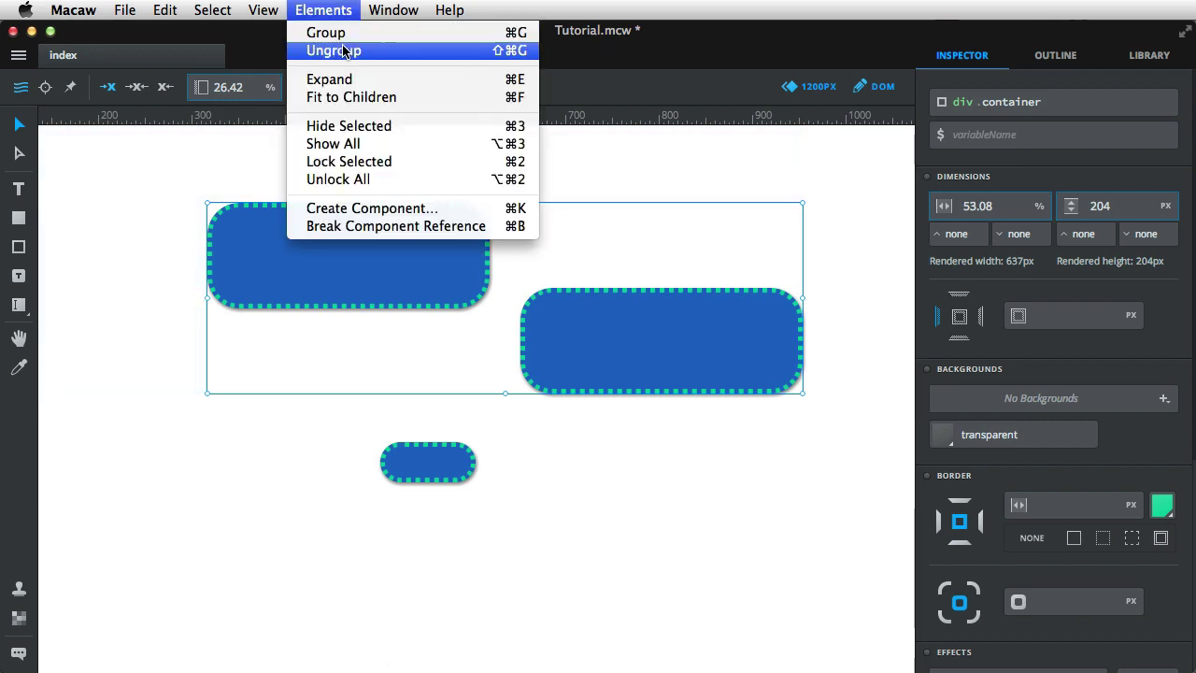
click(345, 50)
click(400, 156)
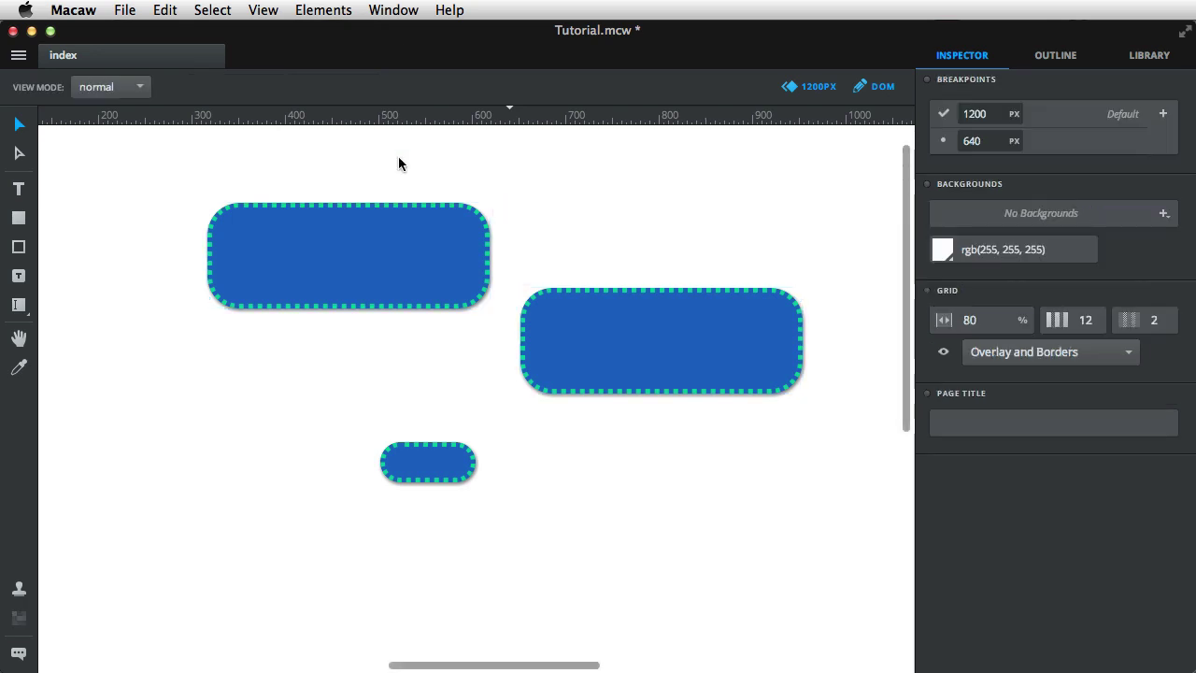
drag(143, 162, 817, 412)
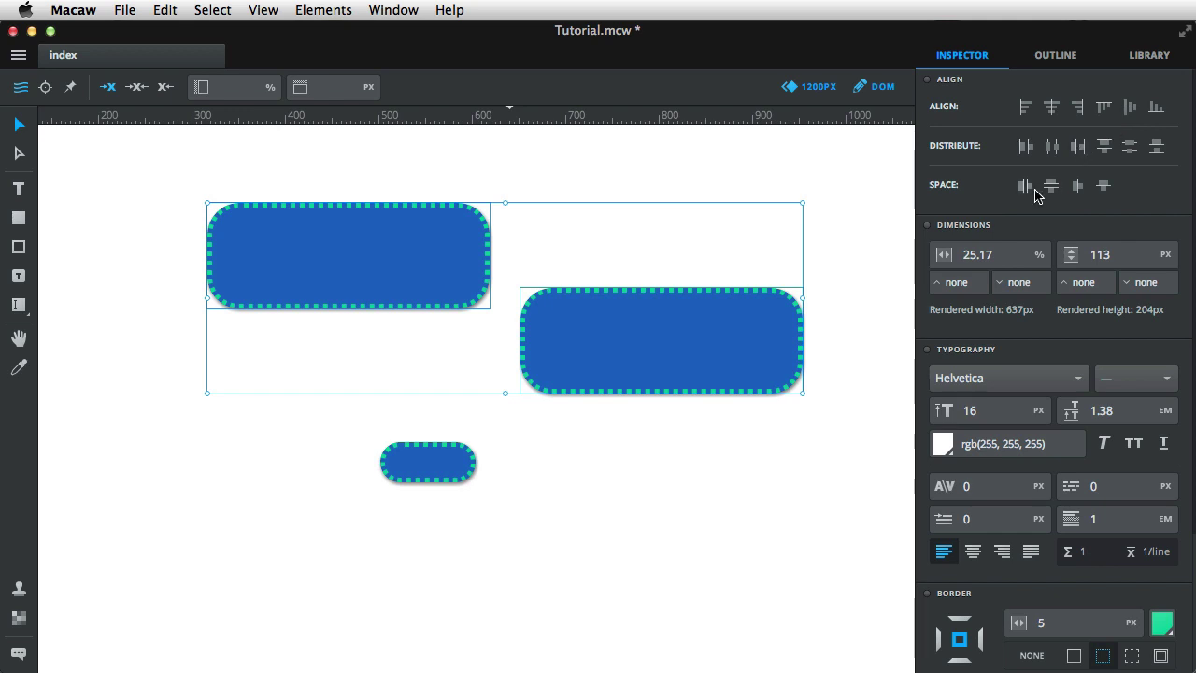
click(824, 284)
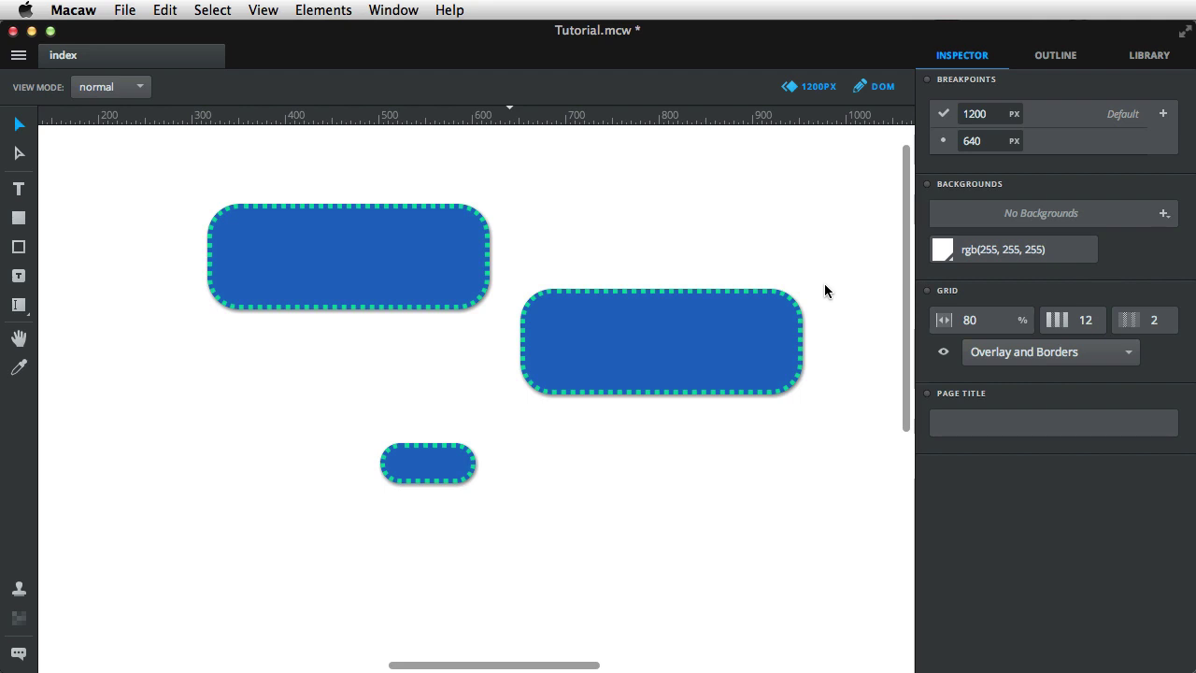
Show the column grid, move the right-hand box below the pill, and shift the top box right
click(943, 352)
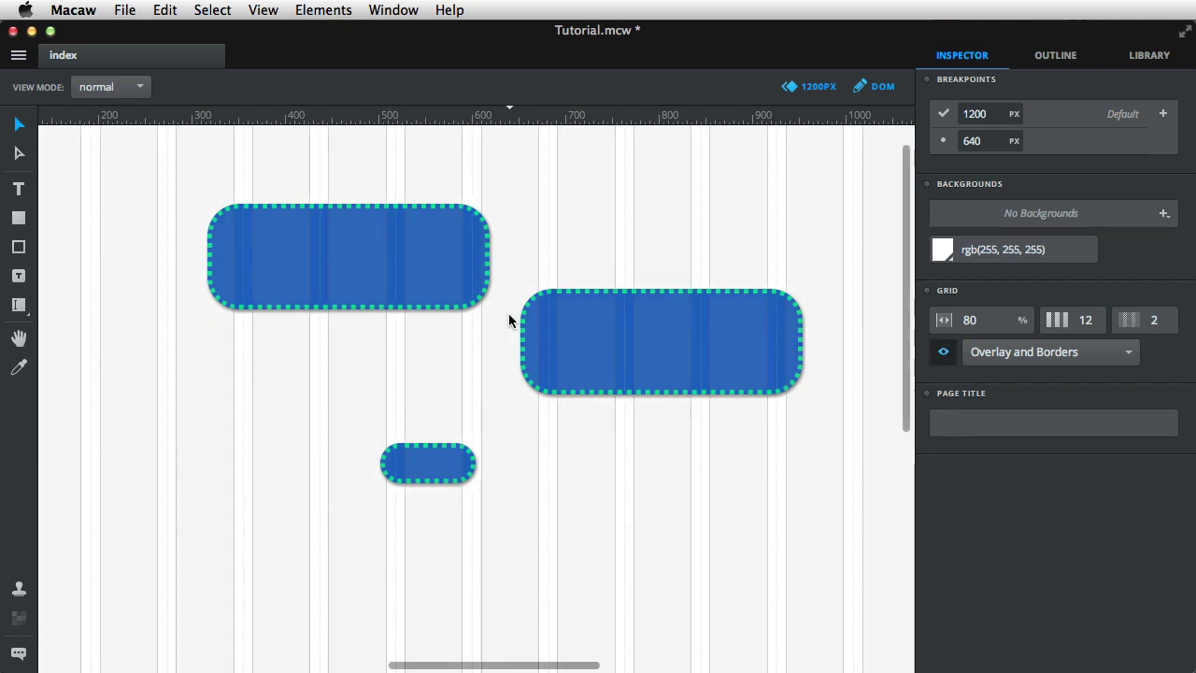
drag(654, 347, 421, 598)
click(430, 280)
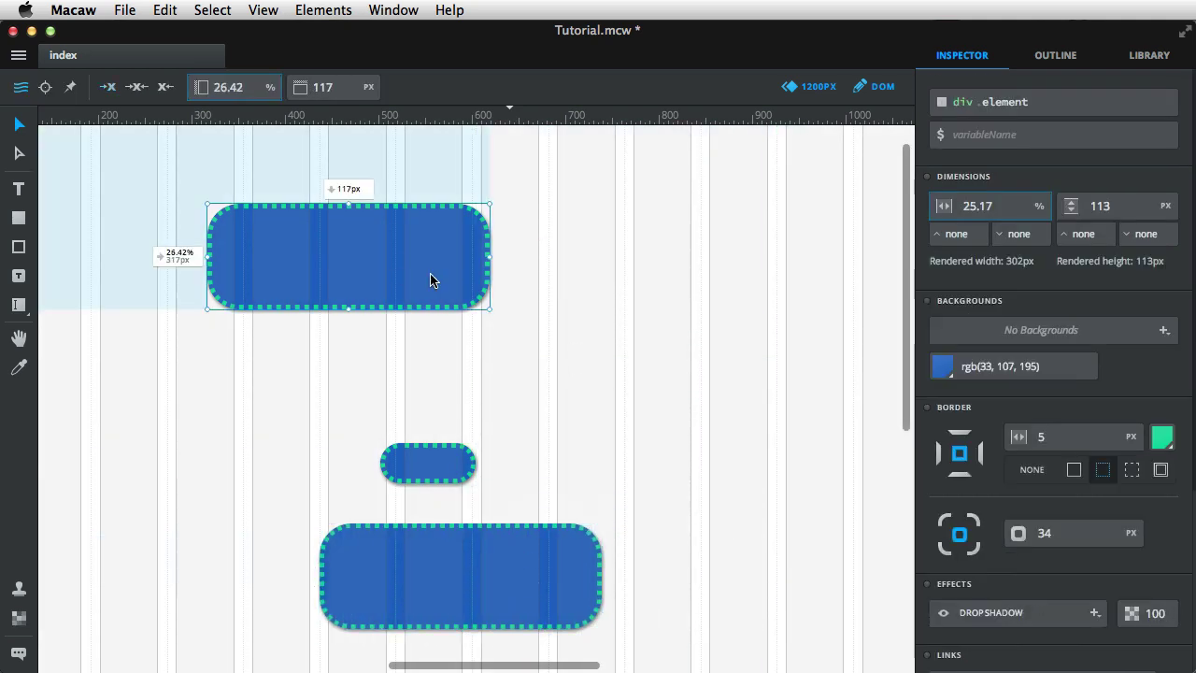
drag(429, 280, 512, 277)
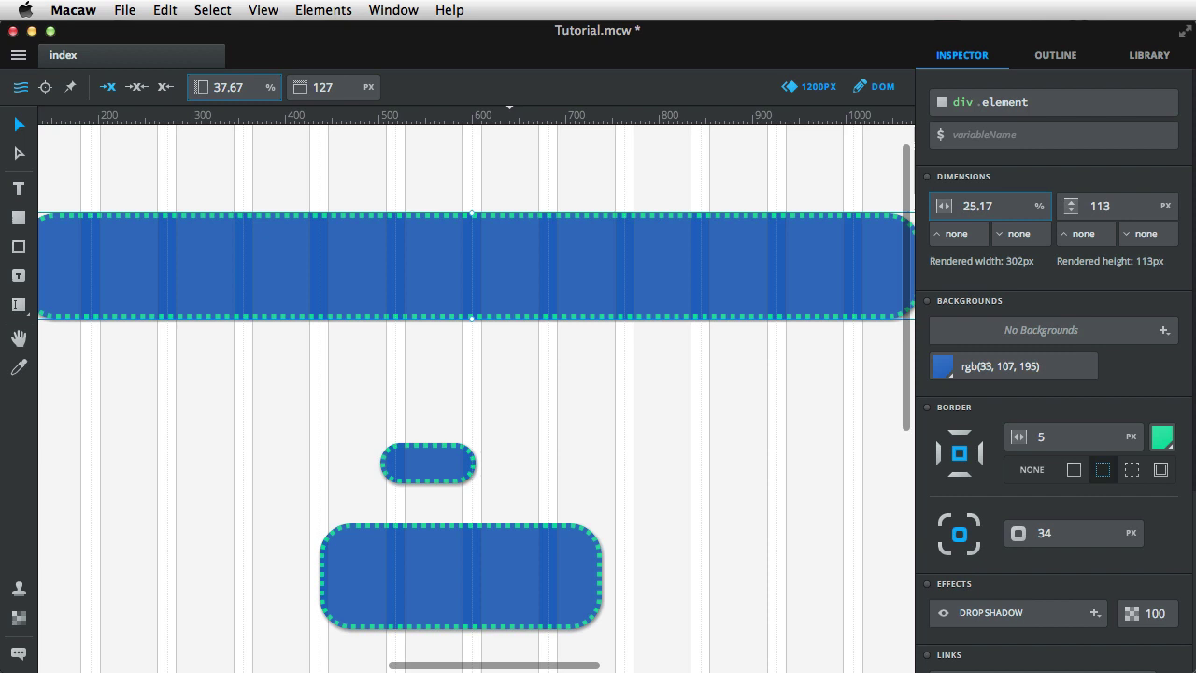
Undo the top box's stretch back to 25.17% width, then resize it to about 448×180 px
drag(507, 667, 443, 667)
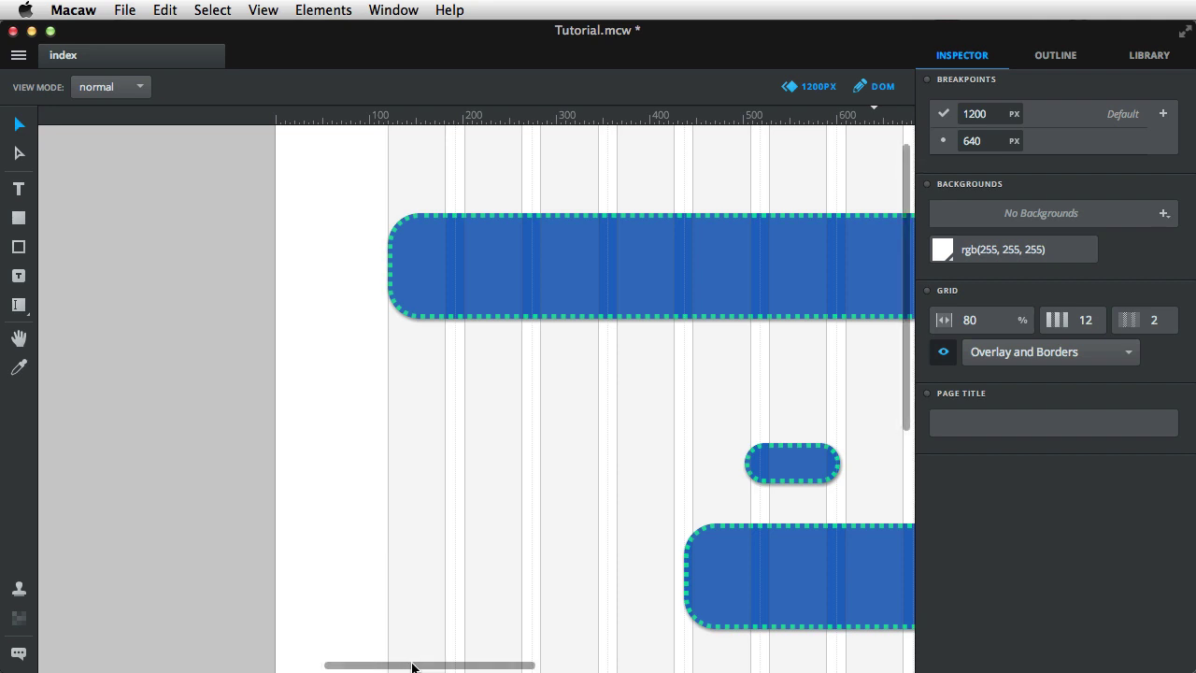
drag(414, 667, 566, 668)
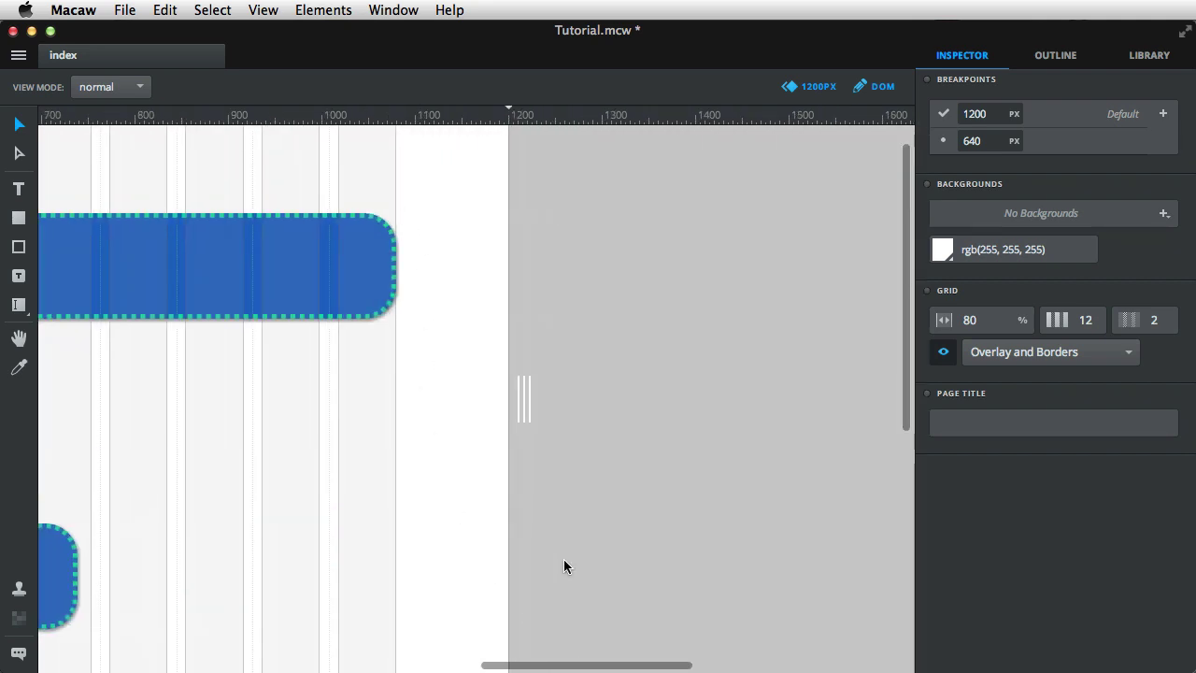
drag(588, 667, 482, 666)
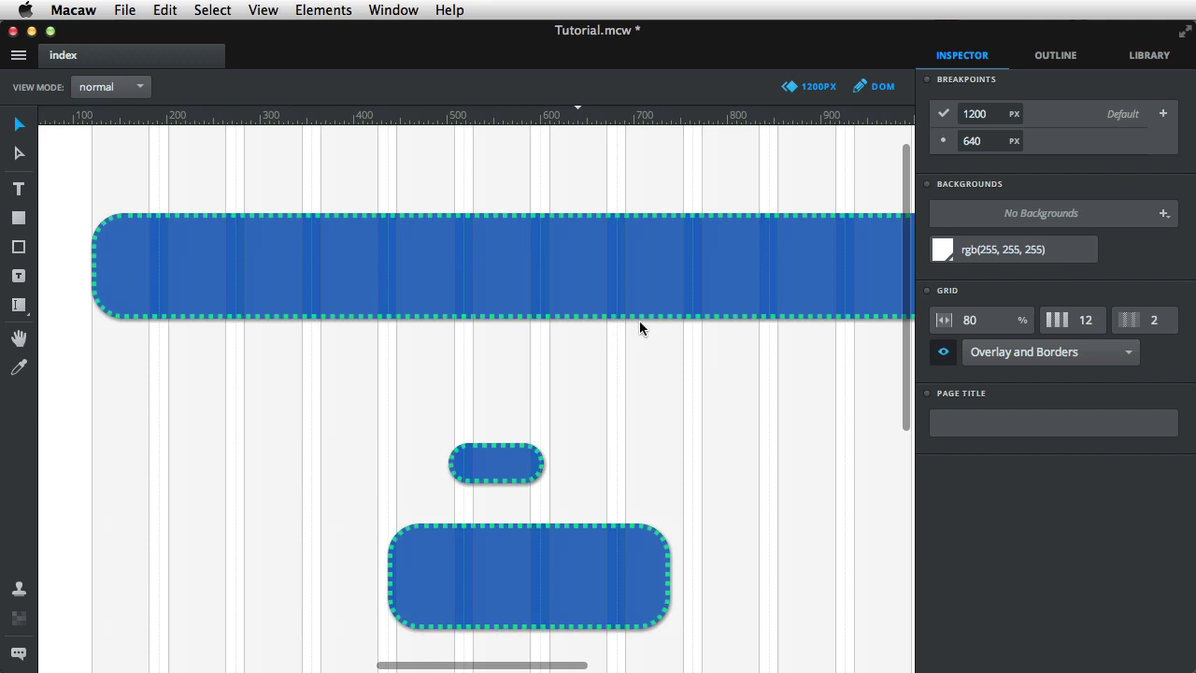
click(635, 294)
click(657, 356)
click(626, 297)
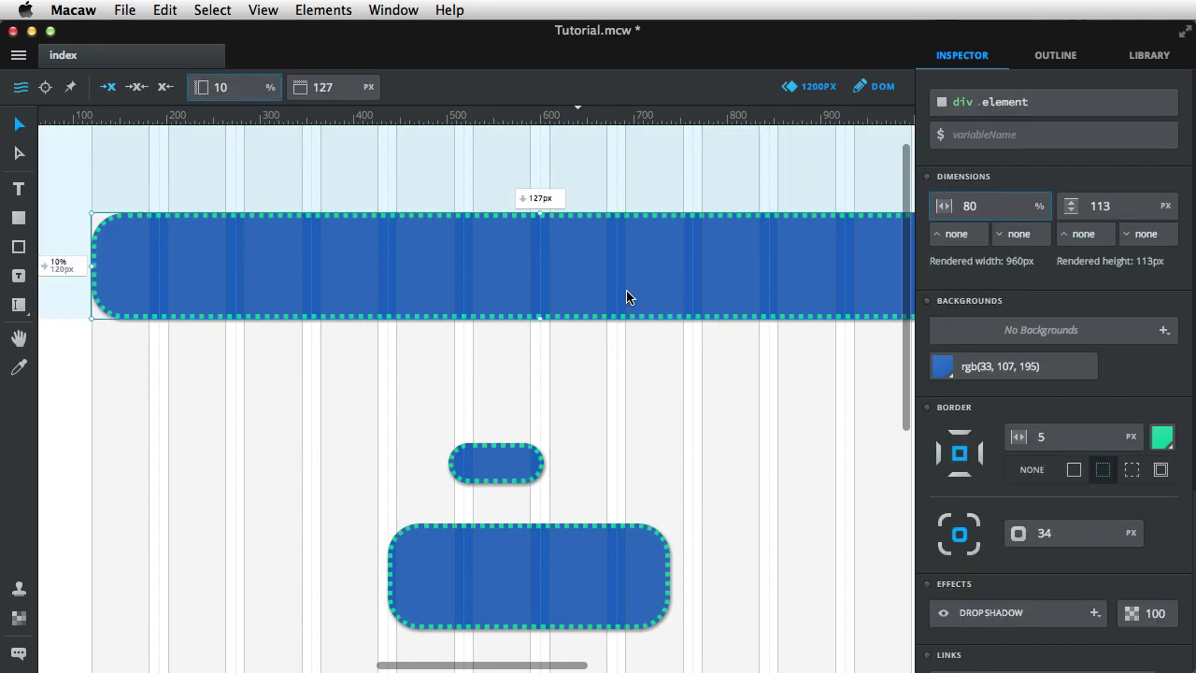
click(700, 371)
key(super+z)
click(540, 260)
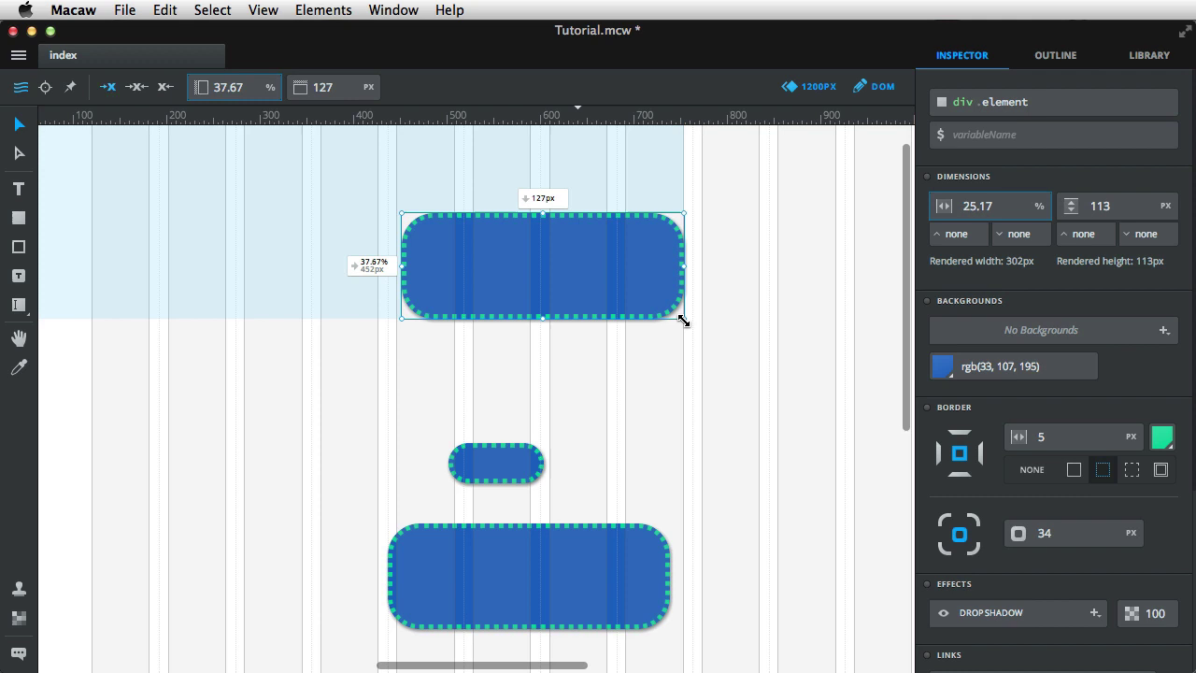
drag(684, 320, 820, 381)
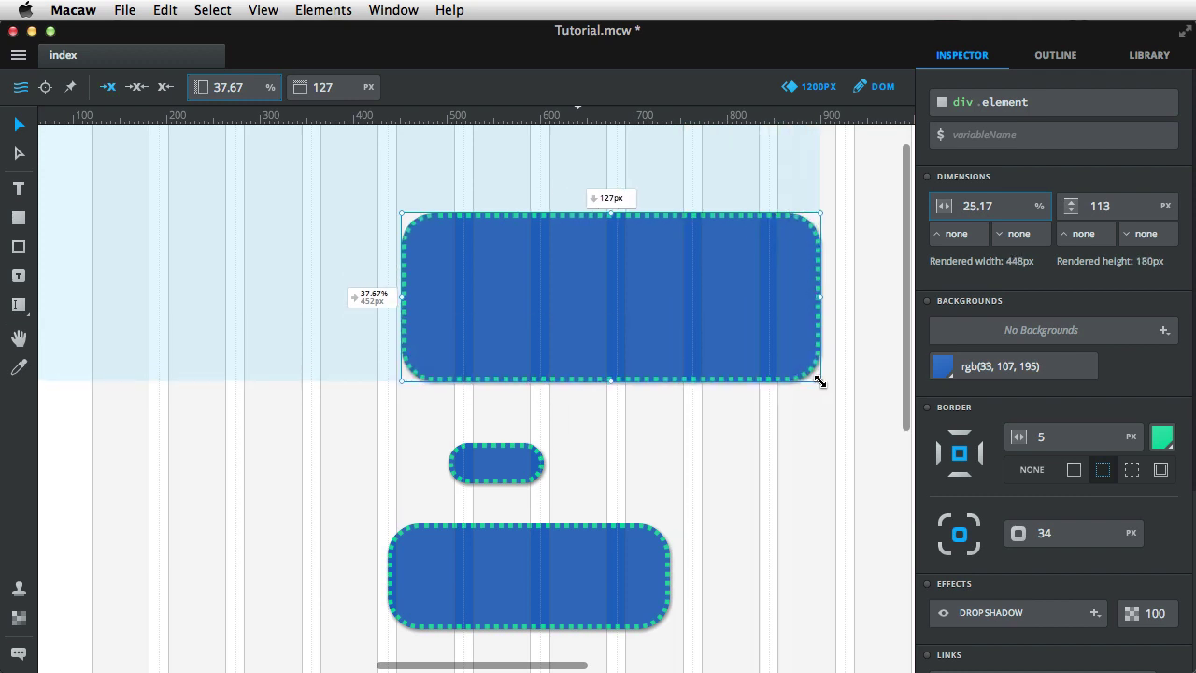
Draw a new button inside the top blue box and label it 'Button'
click(771, 431)
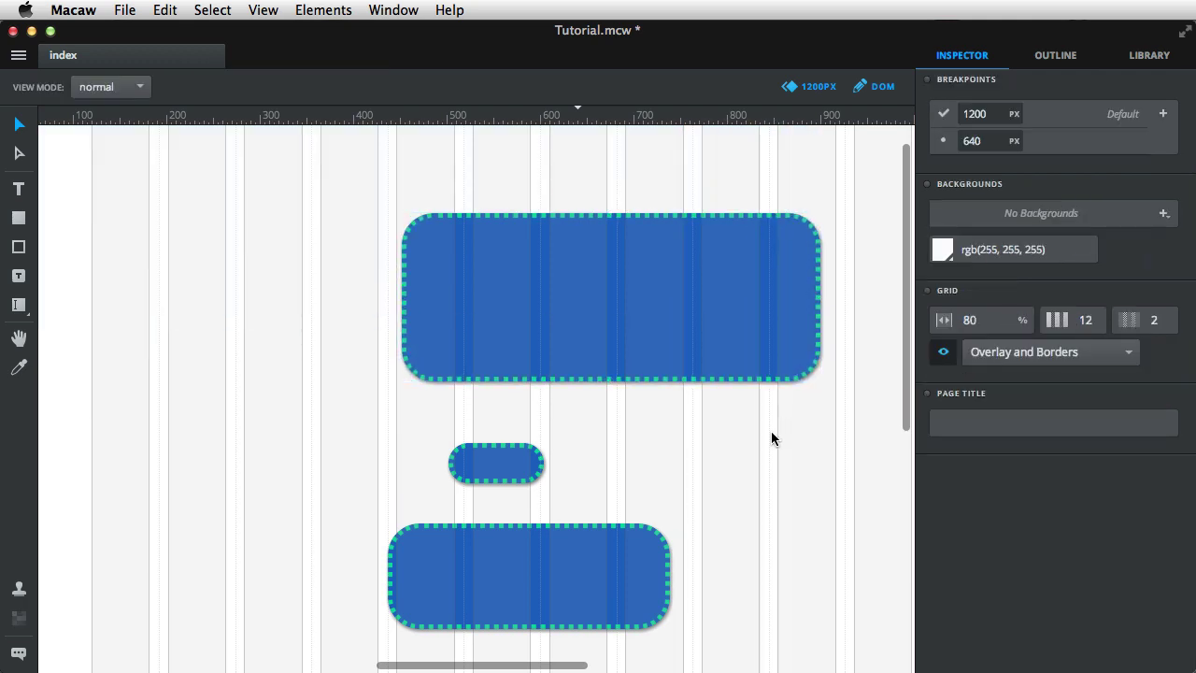
click(23, 281)
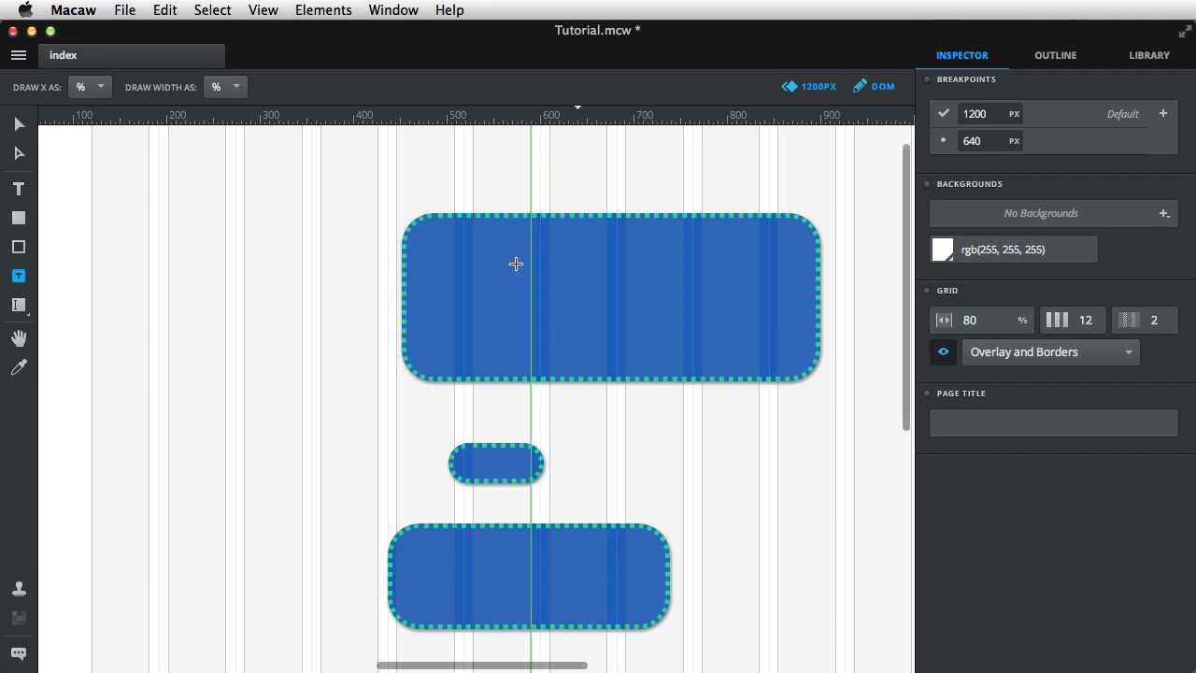
mouse_move(515, 262)
mouse_down()
mouse_move(705, 333)
mouse_move(713, 370)
mouse_up()
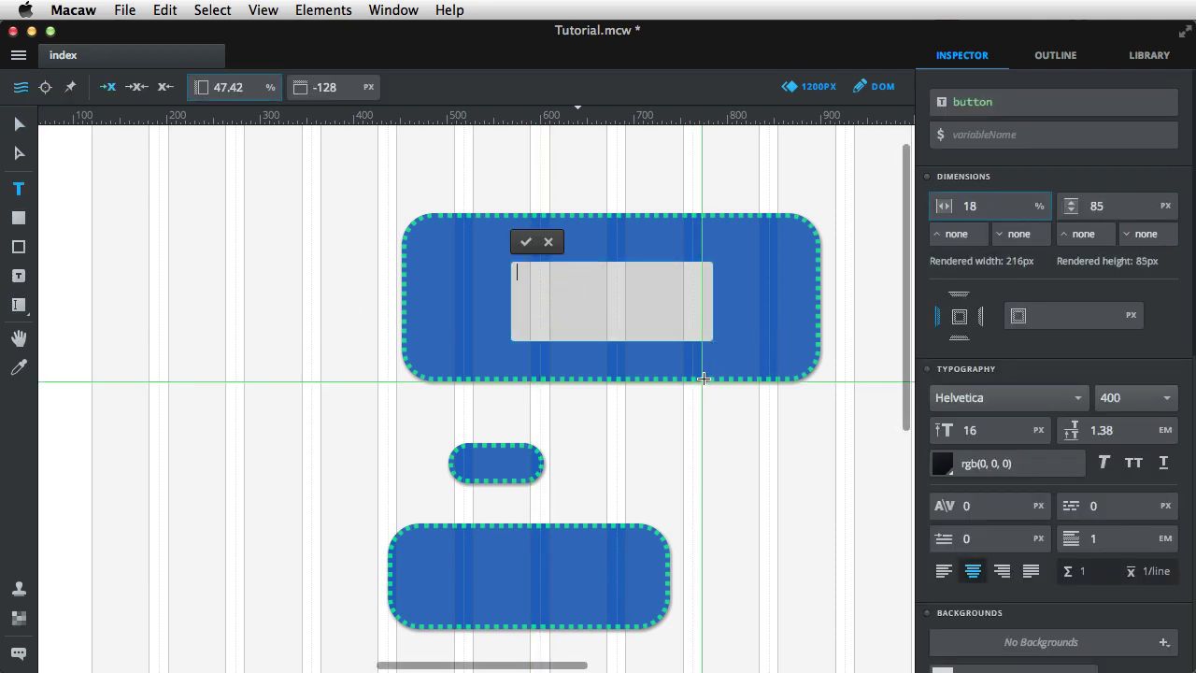
text(Button)
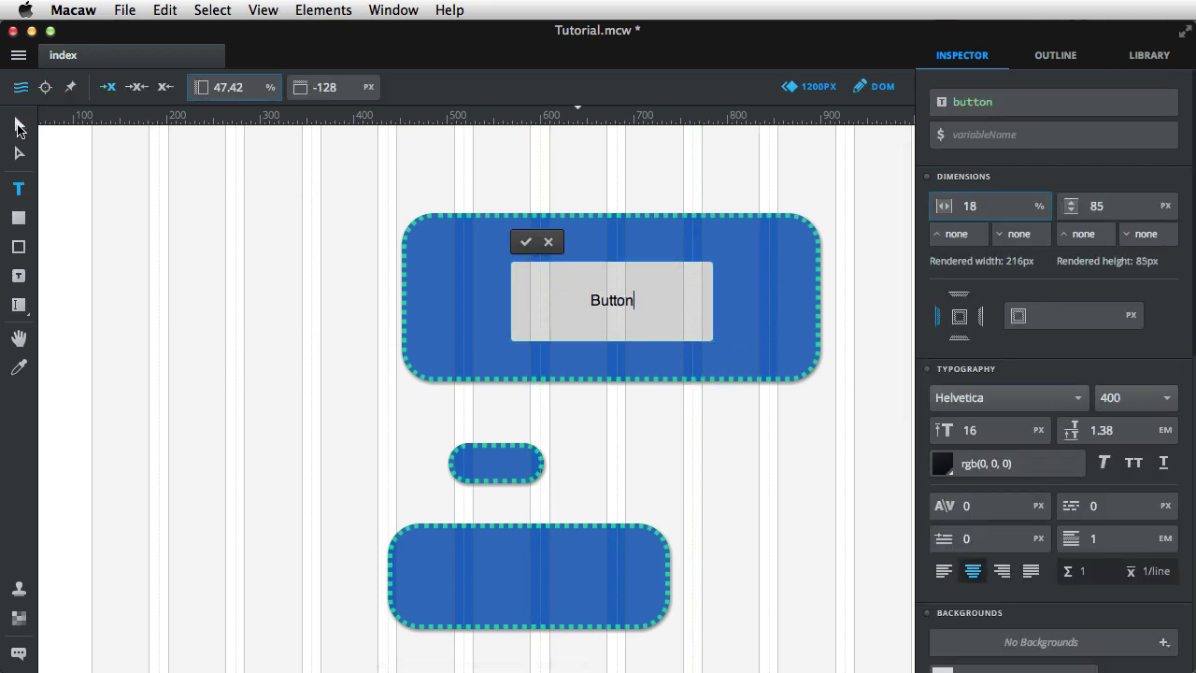
click(19, 128)
click(803, 150)
Select the top blue box that now contains the Button
drag(859, 196, 571, 373)
click(662, 373)
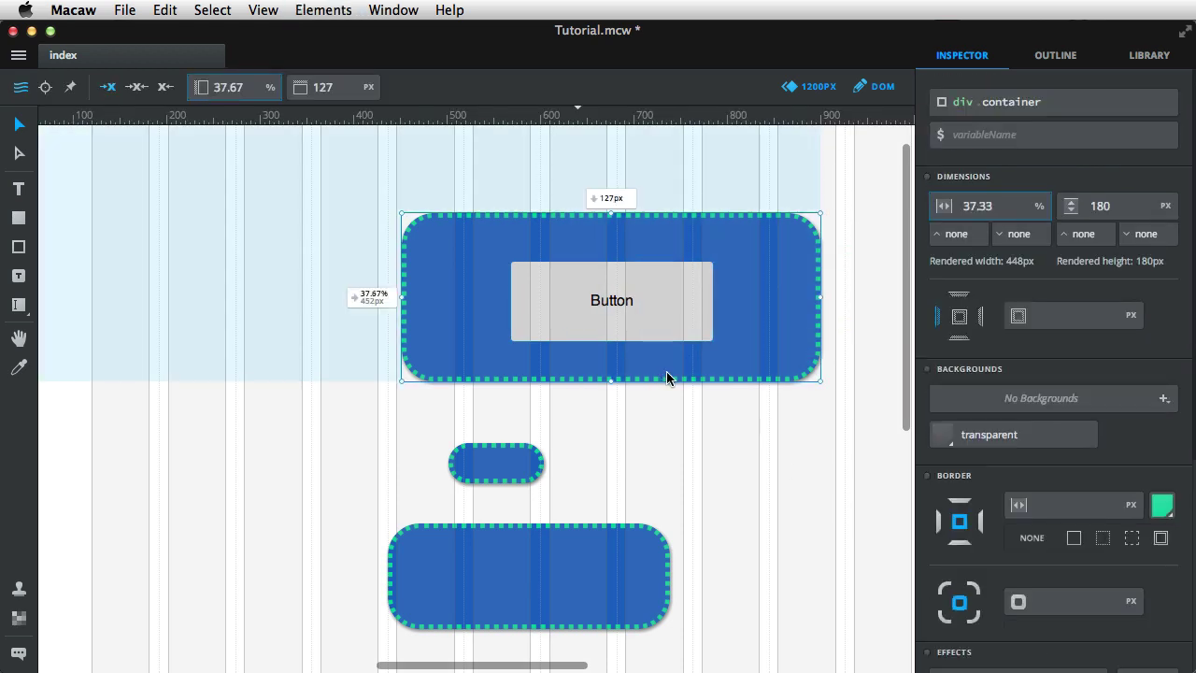
click(777, 437)
click(753, 291)
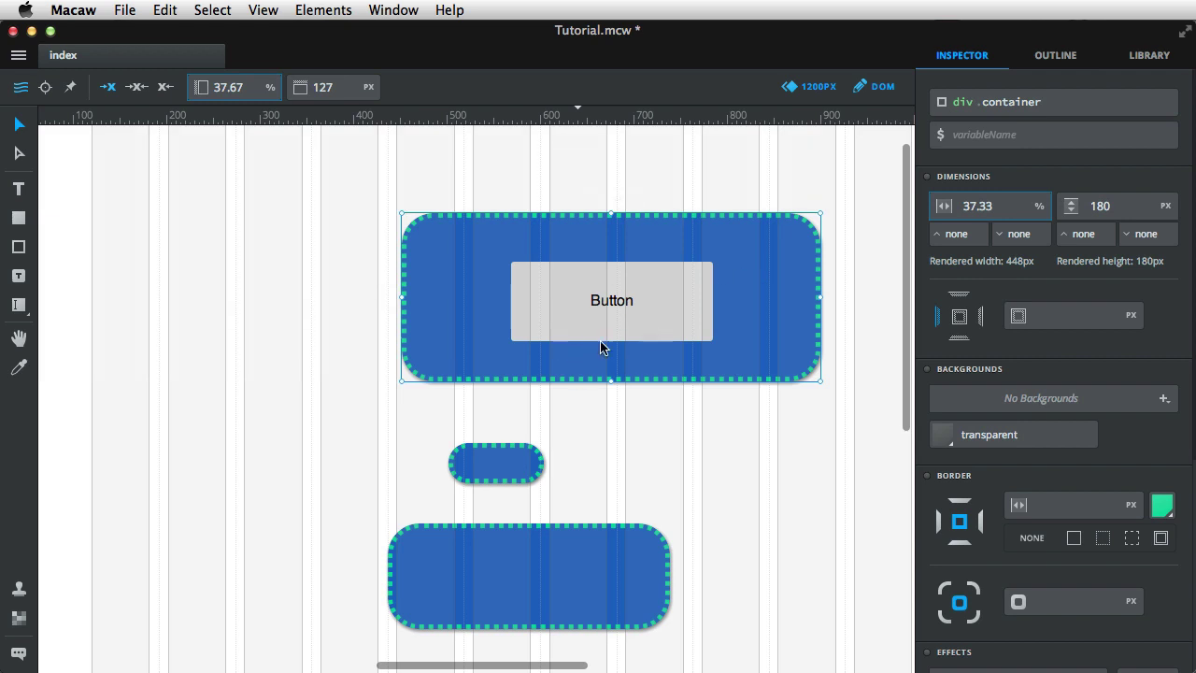
Select the nested Button from the Outline element tree
click(1056, 56)
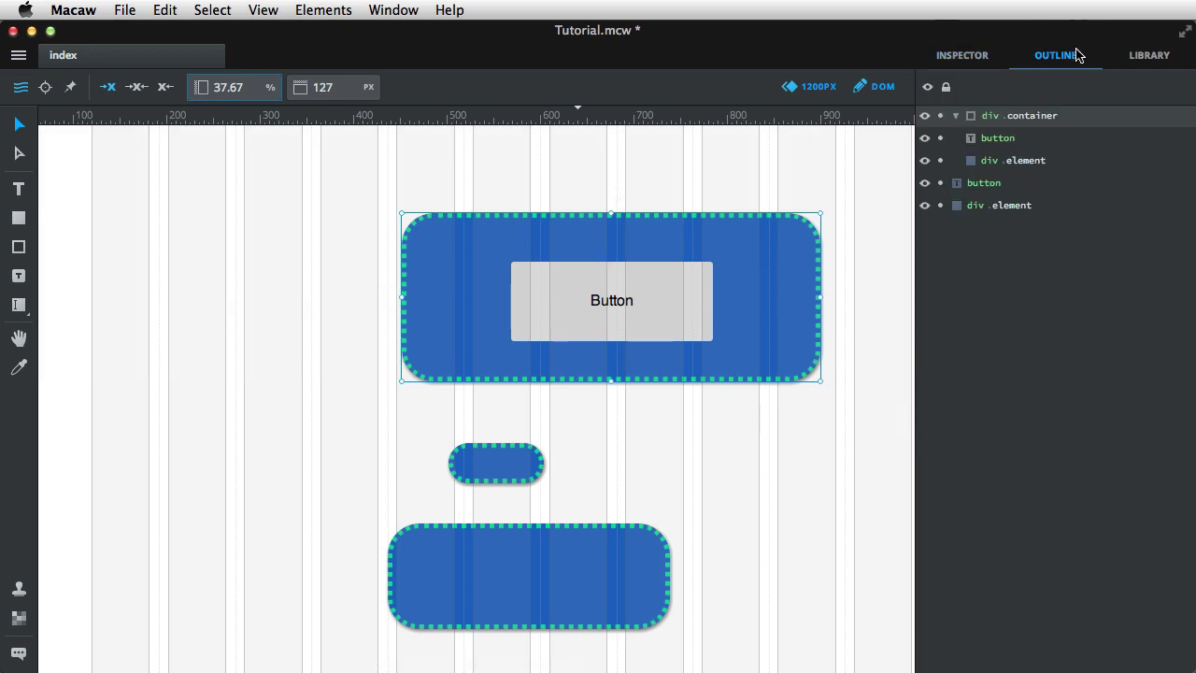
click(998, 139)
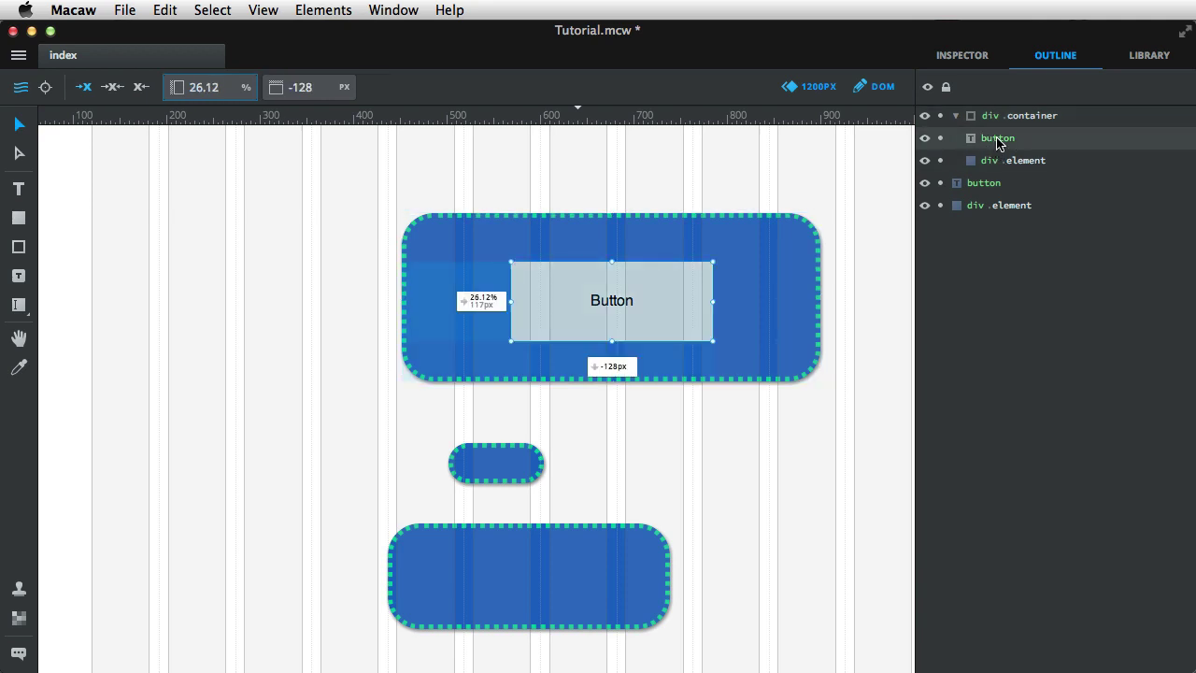
click(970, 56)
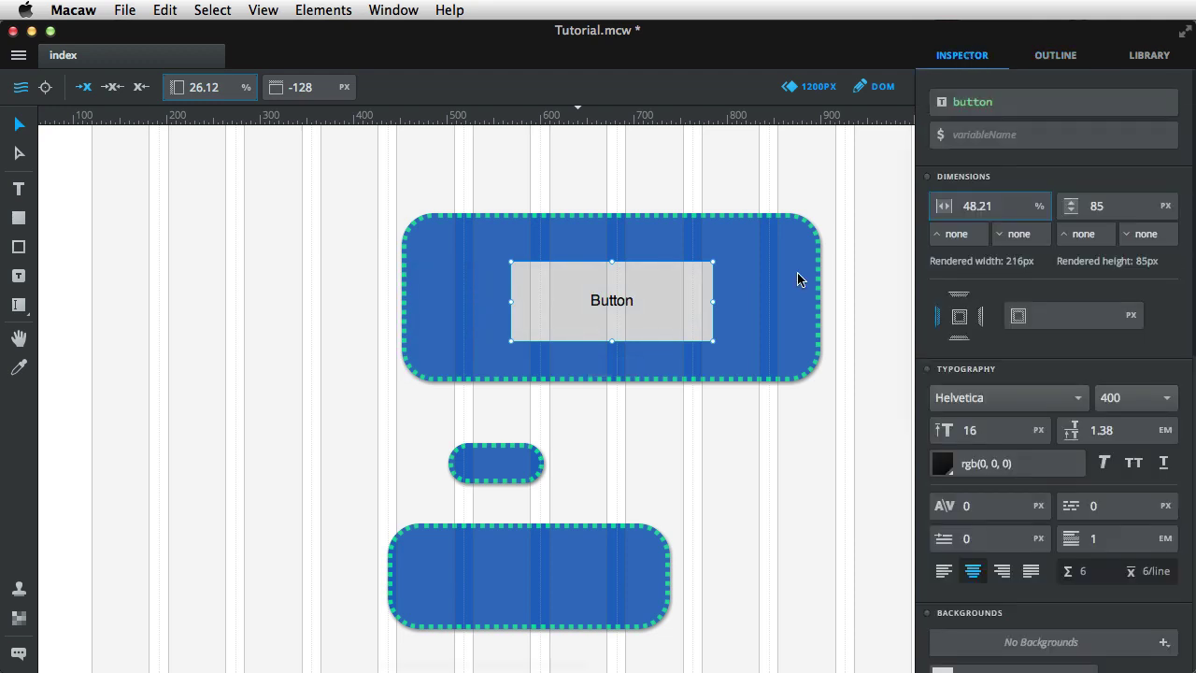
Move the blue container up and left to 27.58% / 100px, then select the Button
click(799, 280)
drag(795, 275, 680, 254)
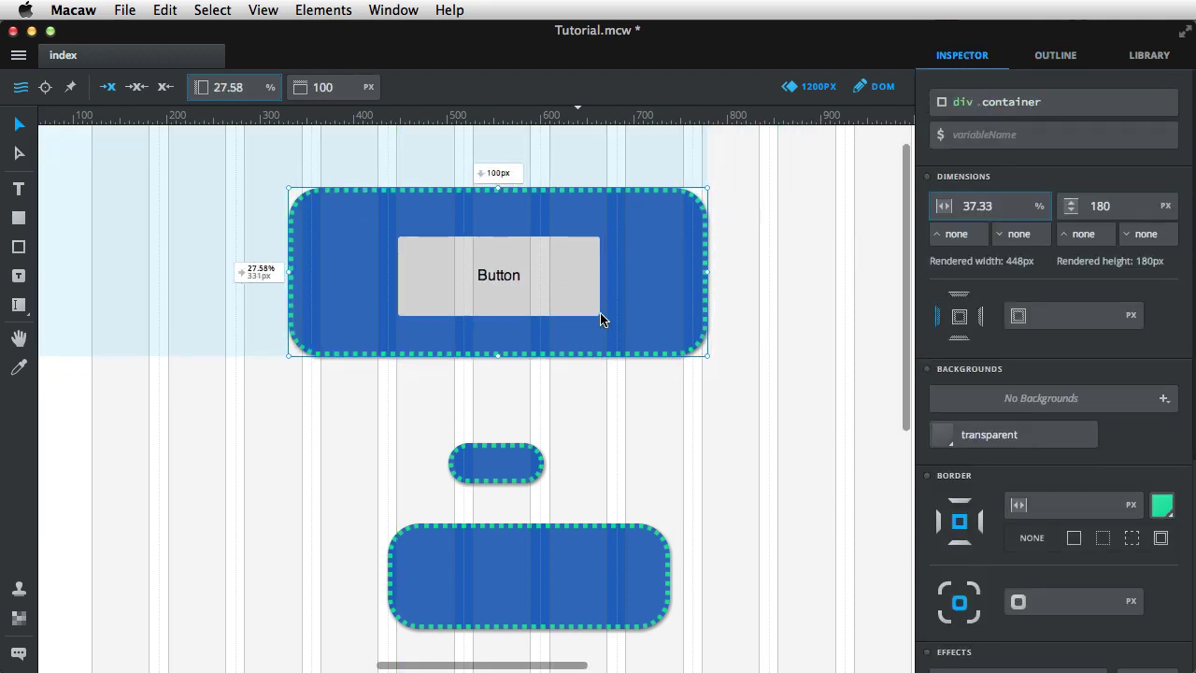
key(Escape)
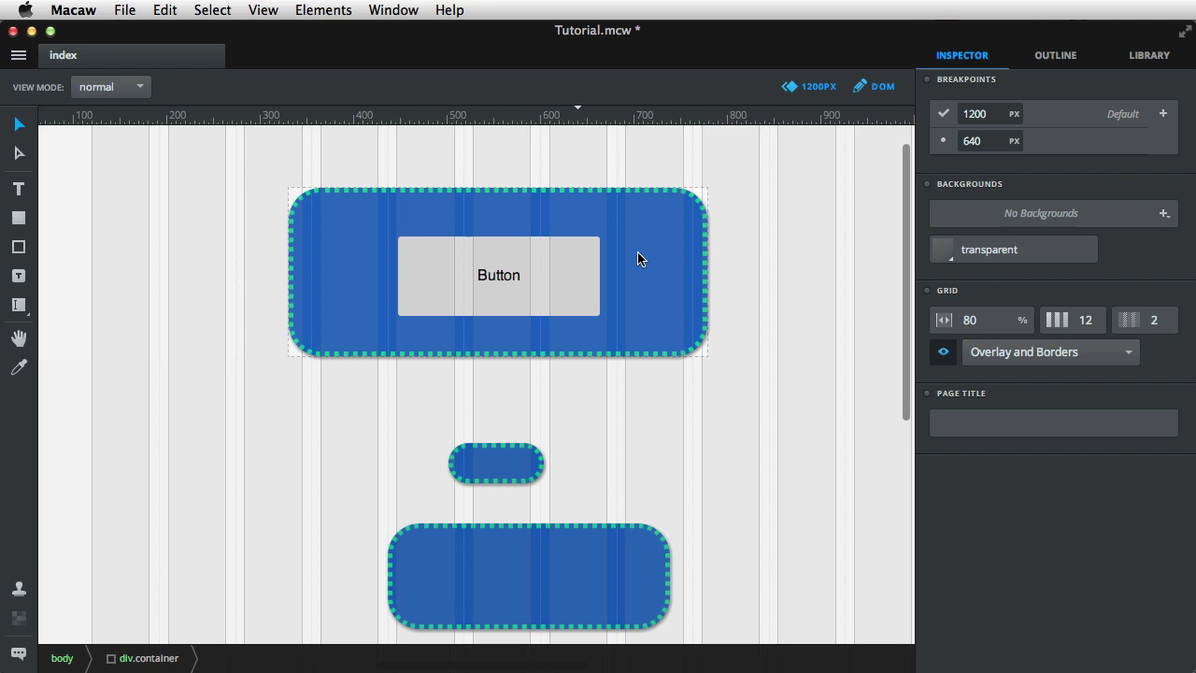
click(518, 288)
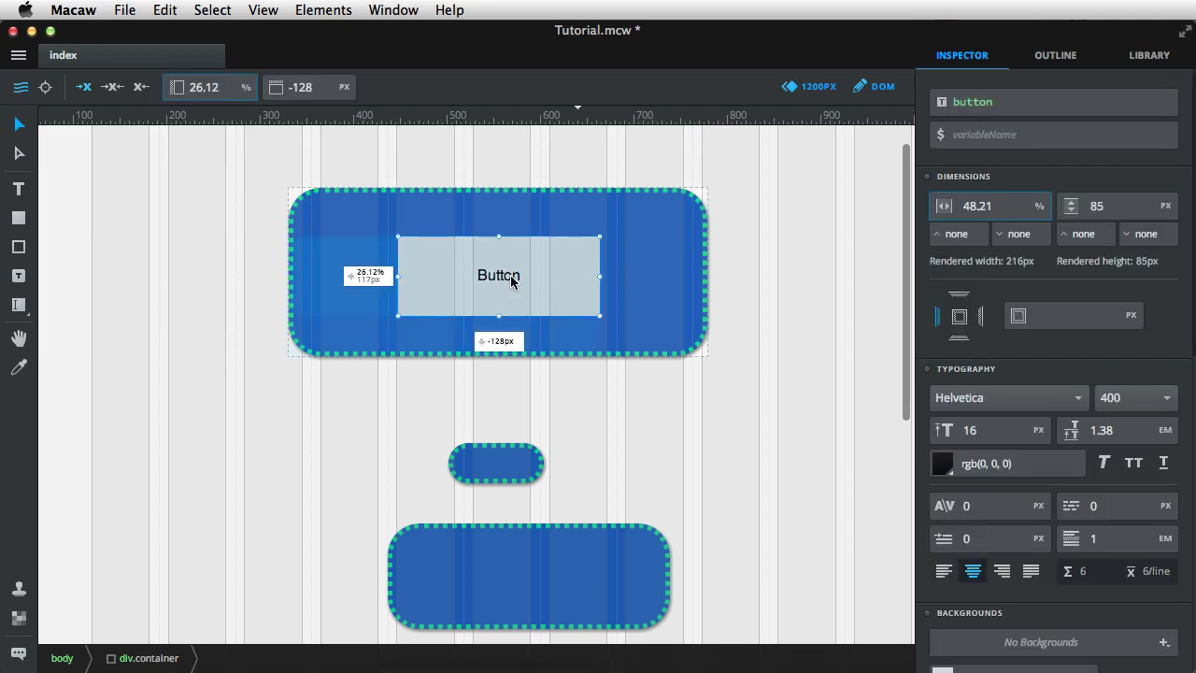
Stretch the Button to its container's full width with Cmd+Shift+S
key(super+shift+s)
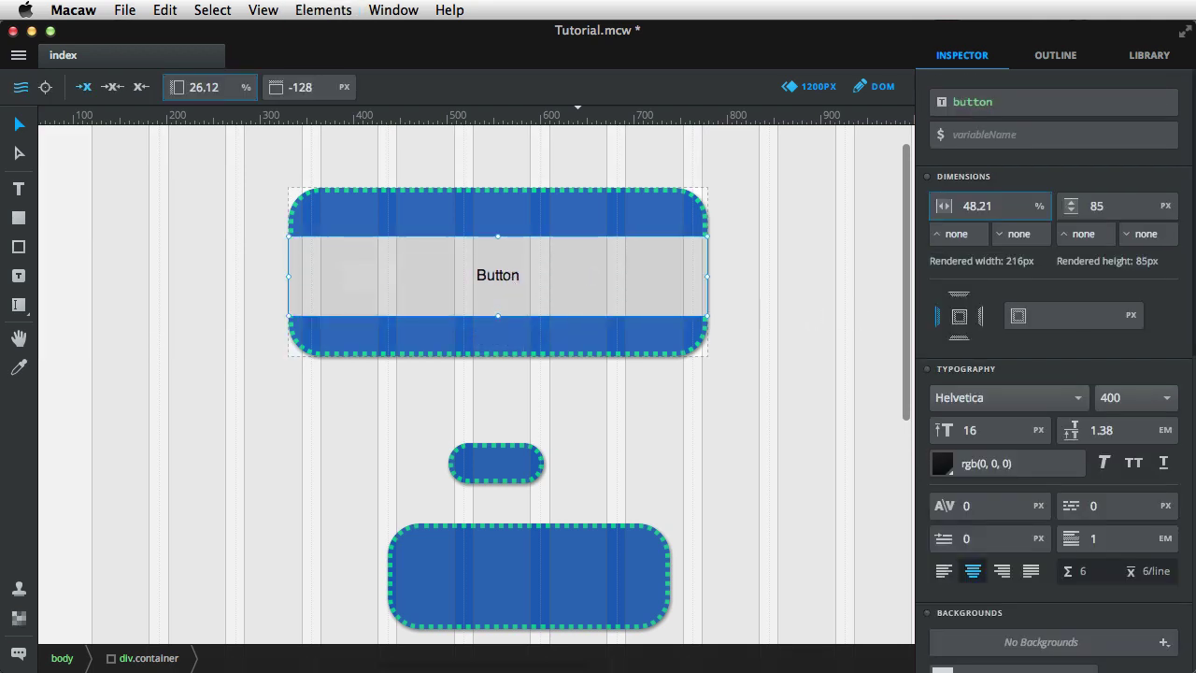
key(Escape)
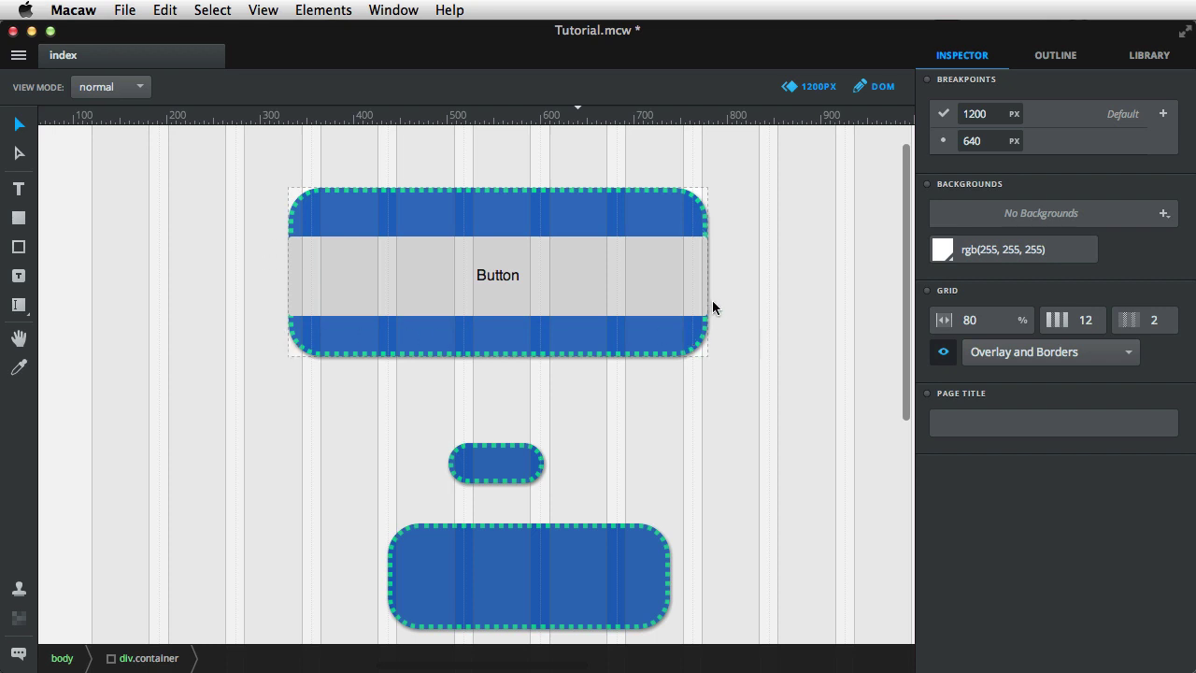
click(192, 245)
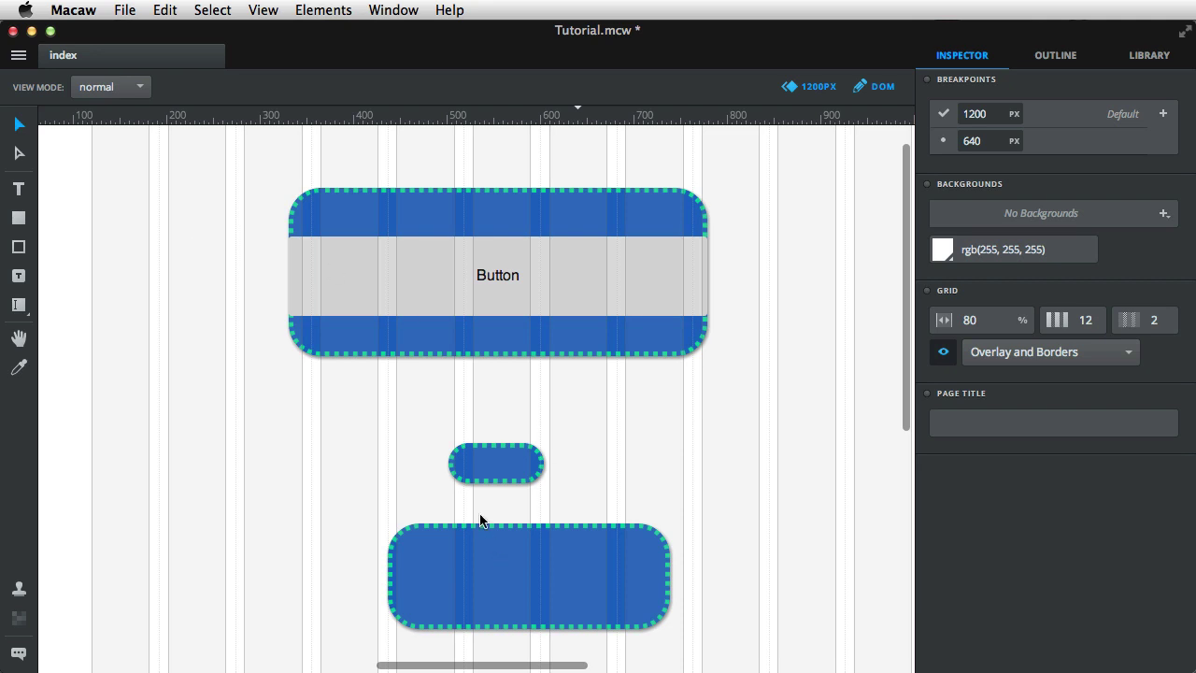
Nudge the small blue pill up and right, then delete it and undo the deletion
click(485, 453)
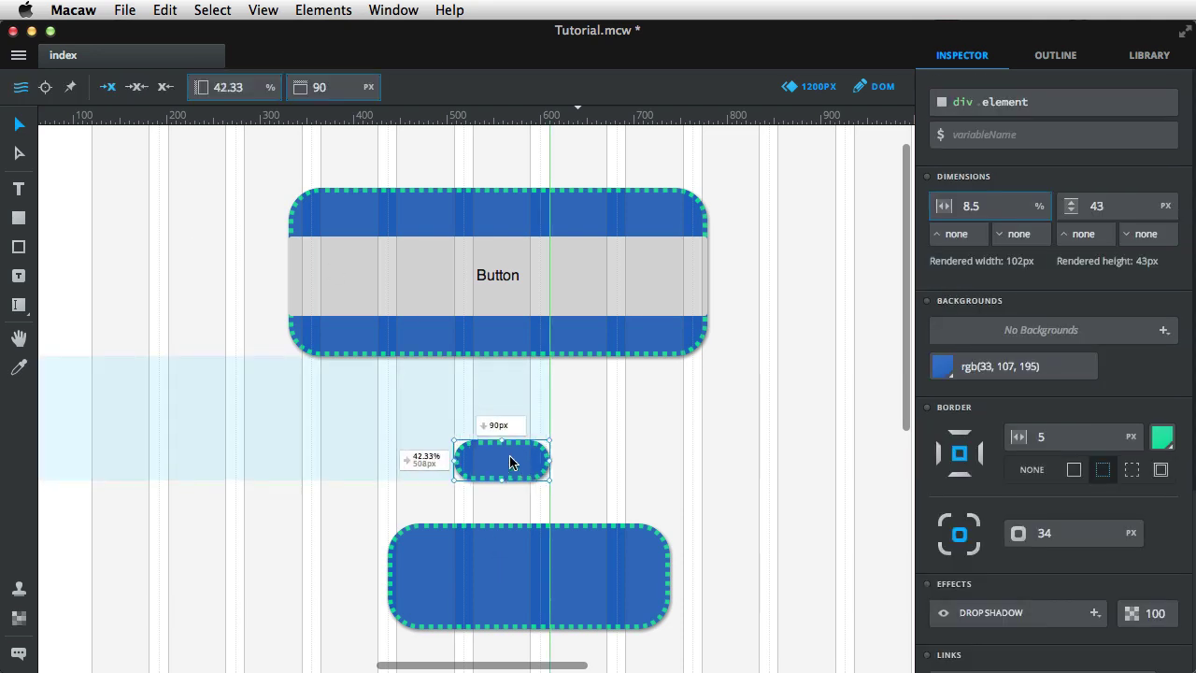
drag(512, 472, 537, 452)
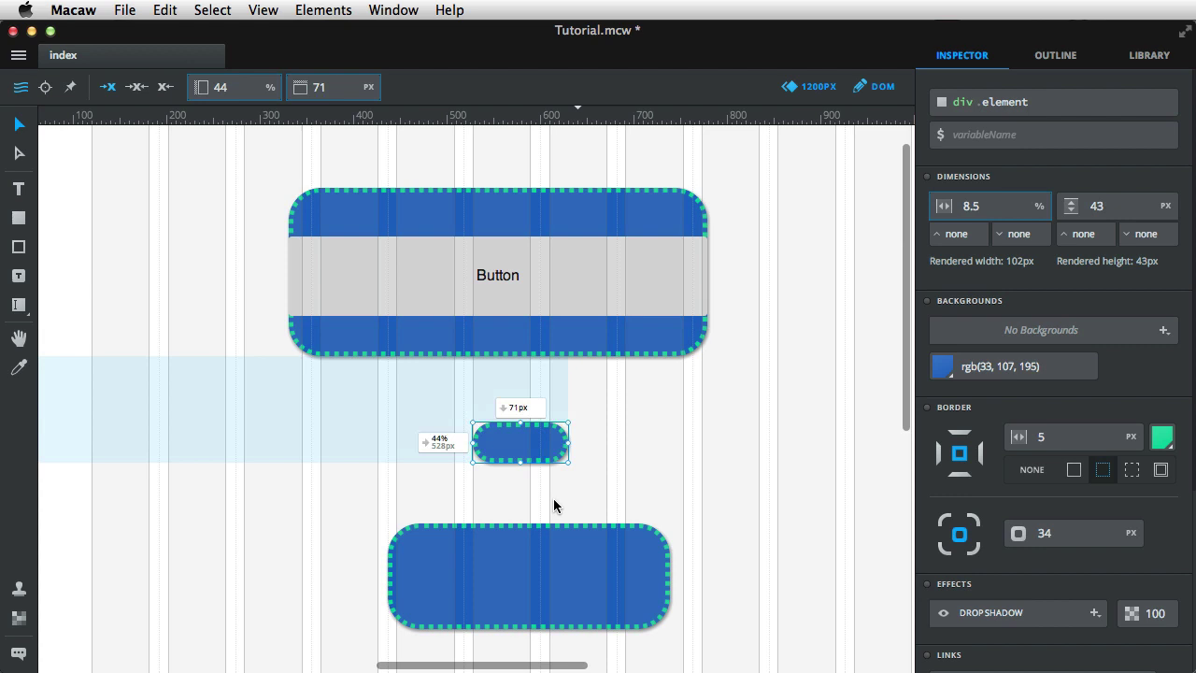
key(Delete)
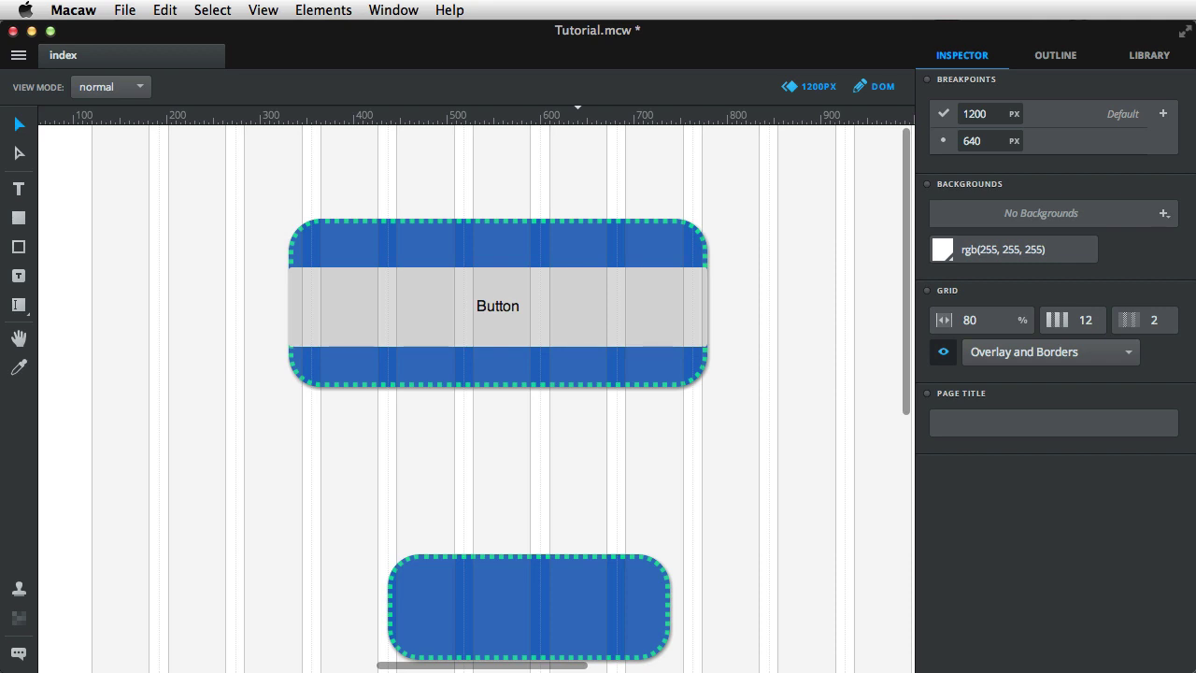
key(super+z)
Marquee-select the two lower buttons, delete them, and restore them with undo
drag(234, 178, 729, 608)
click(686, 369)
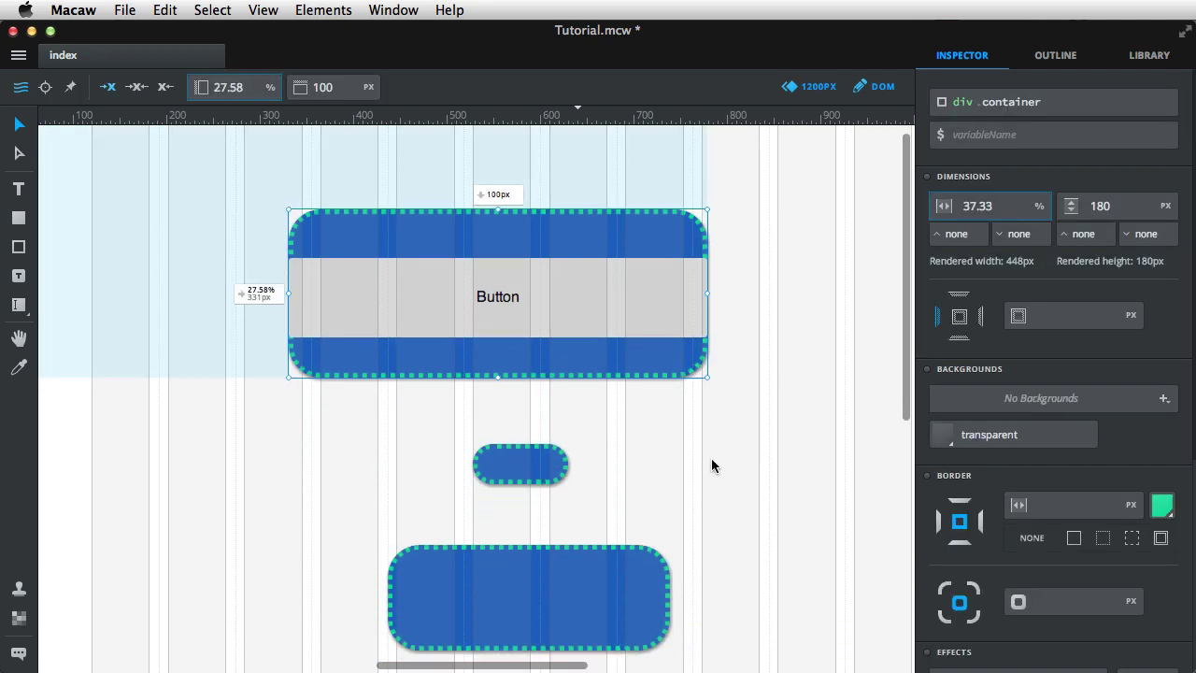
scroll(710, 462, down, 2)
drag(722, 564, 323, 392)
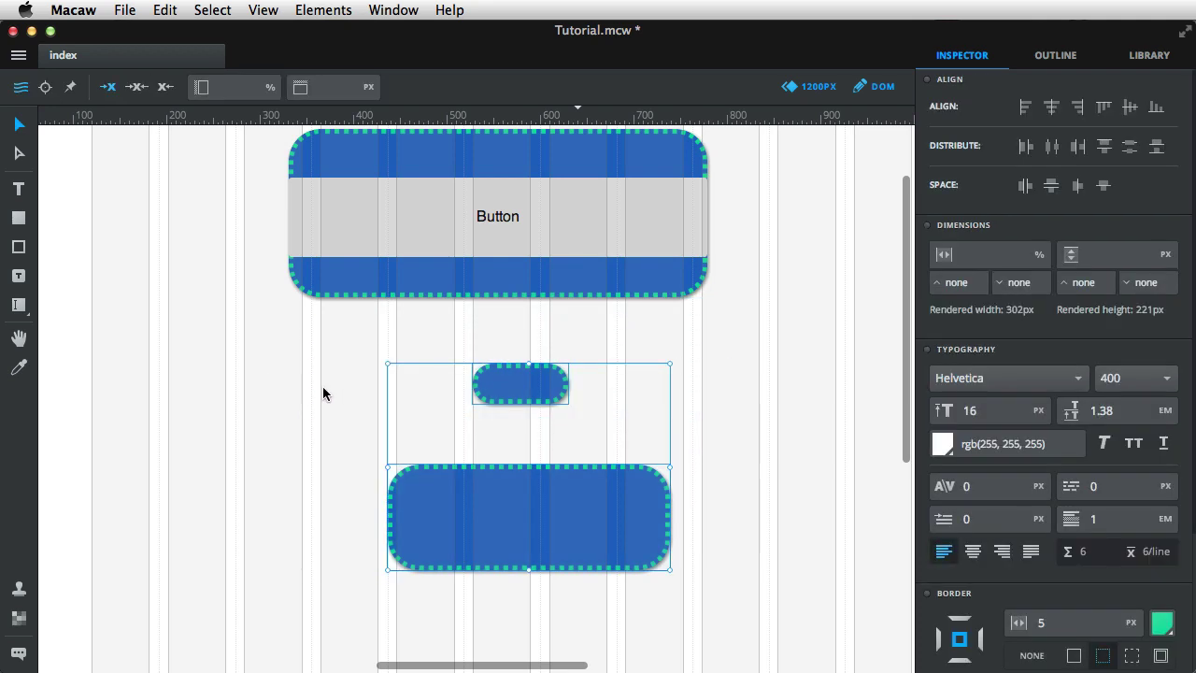
key(Delete)
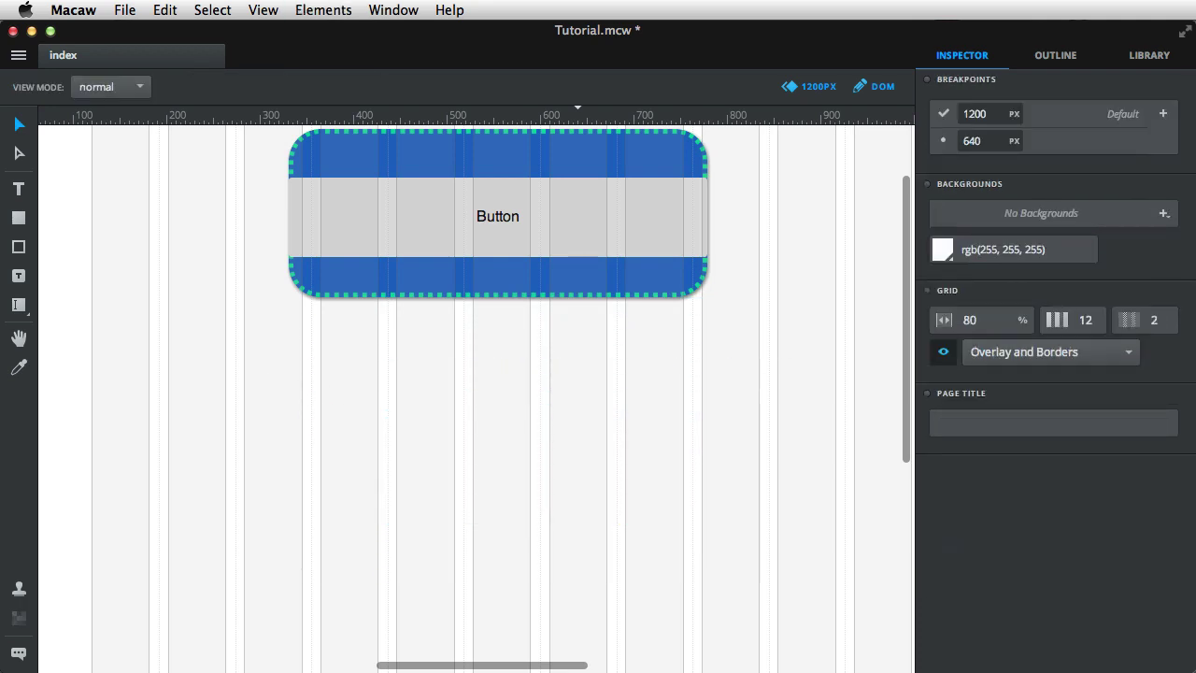
key(super+z)
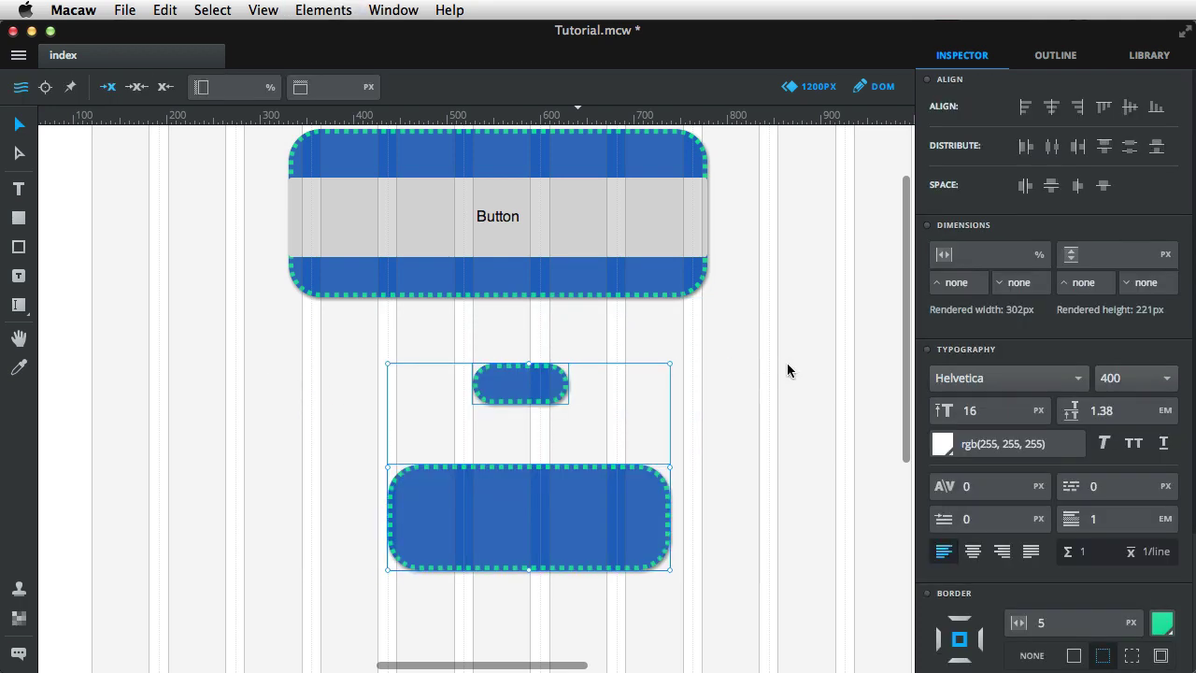
click(785, 377)
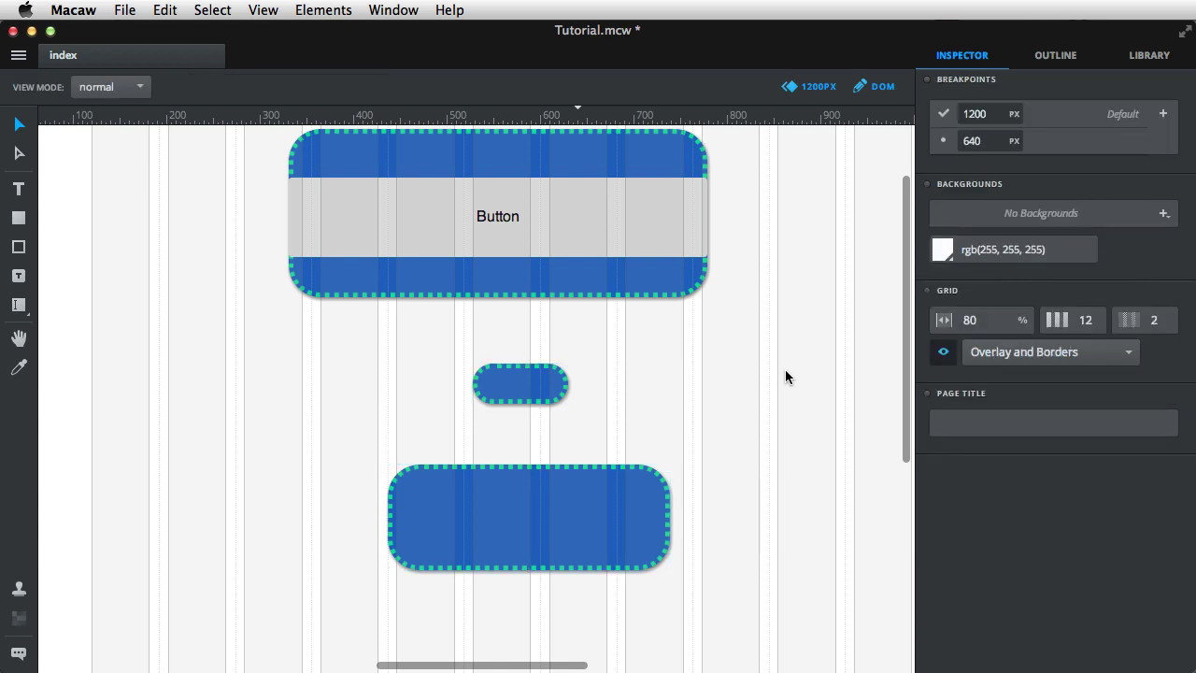
scroll(785, 377, up, 3)
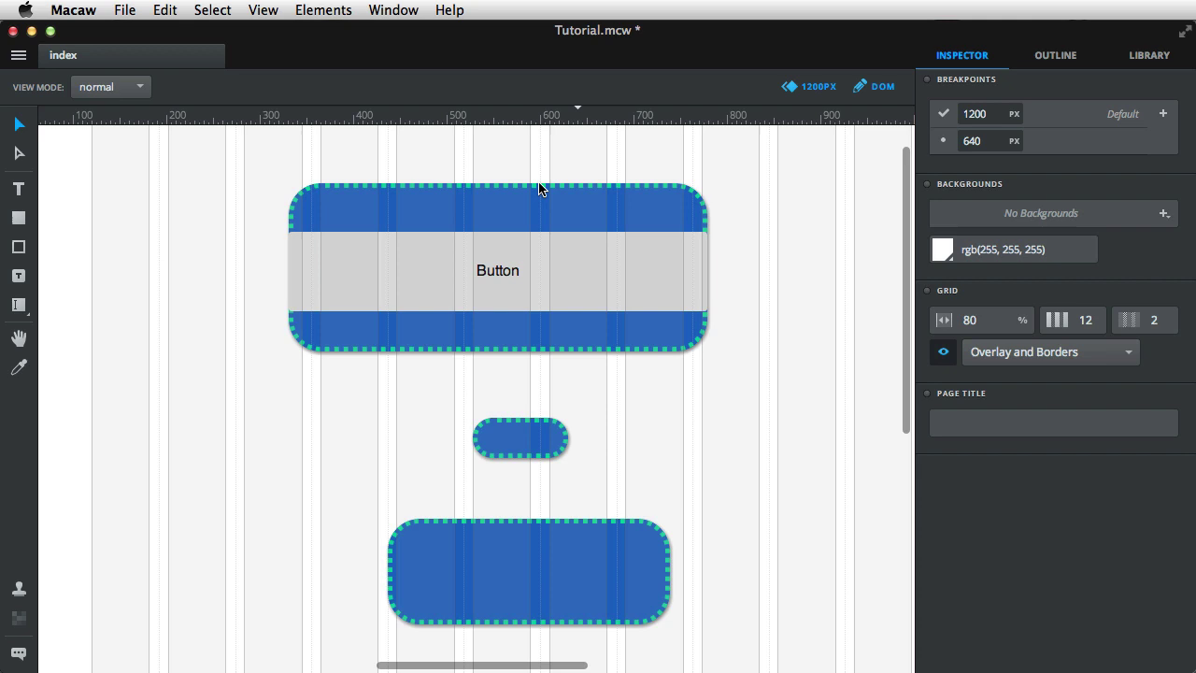
click(648, 602)
scroll(681, 529, down, 1)
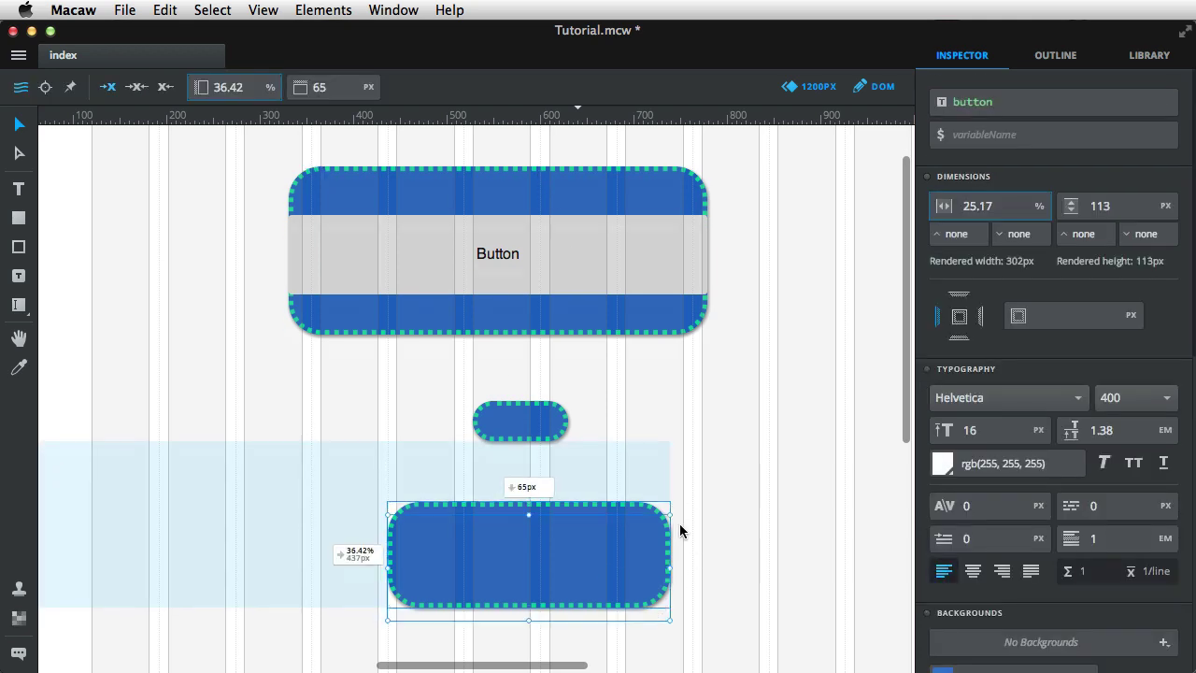
scroll(654, 548, down, 1)
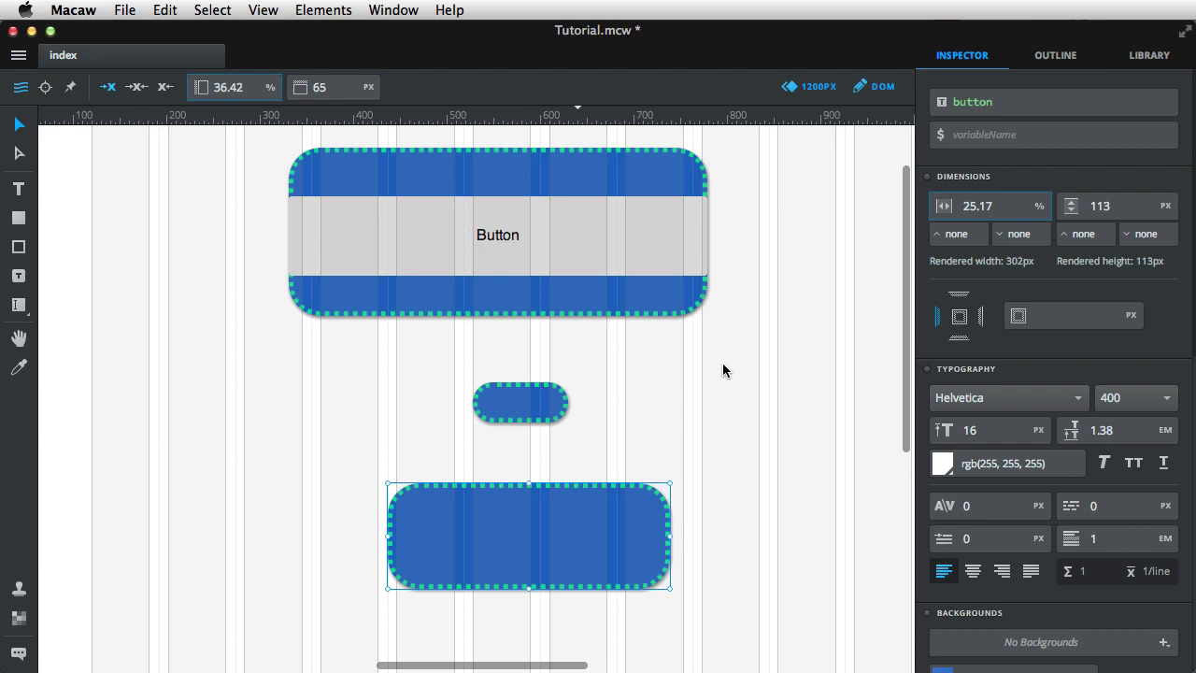
click(723, 370)
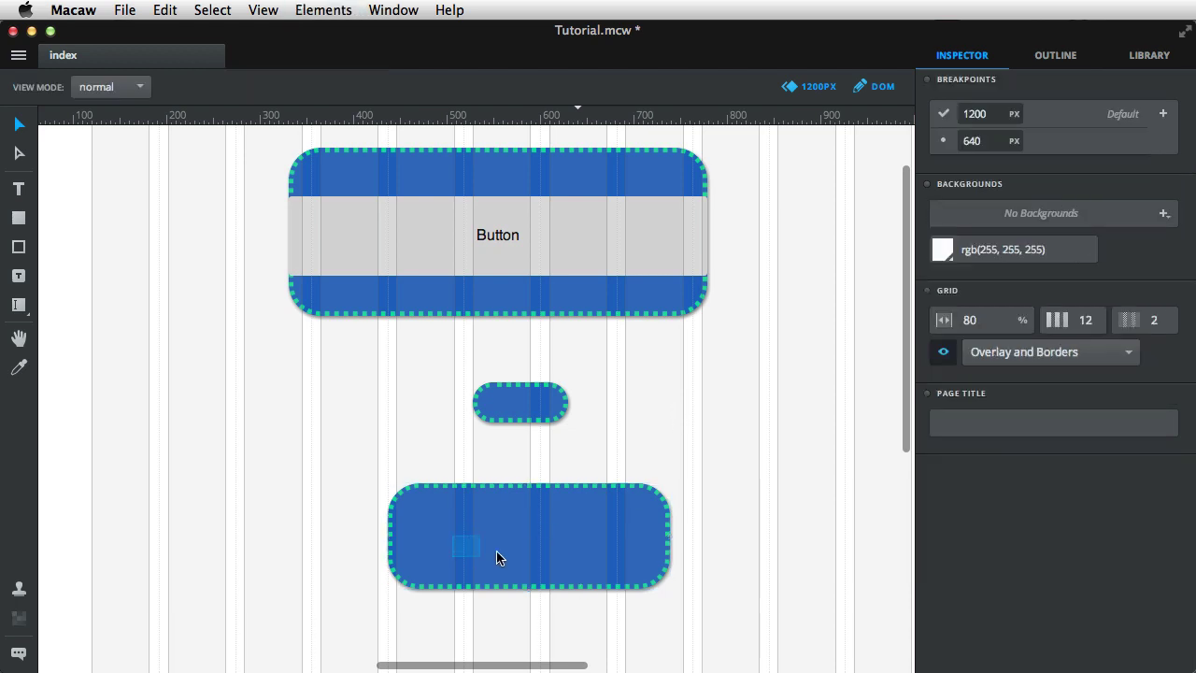
drag(290, 461, 697, 565)
key(Tab)
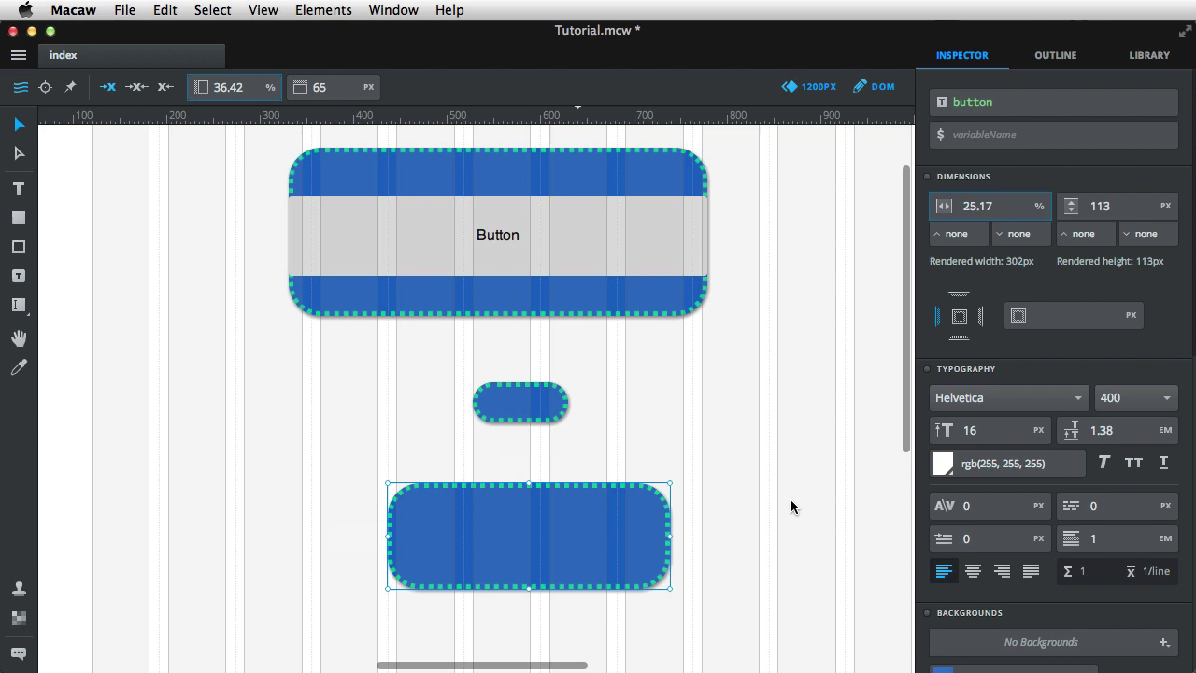
click(791, 506)
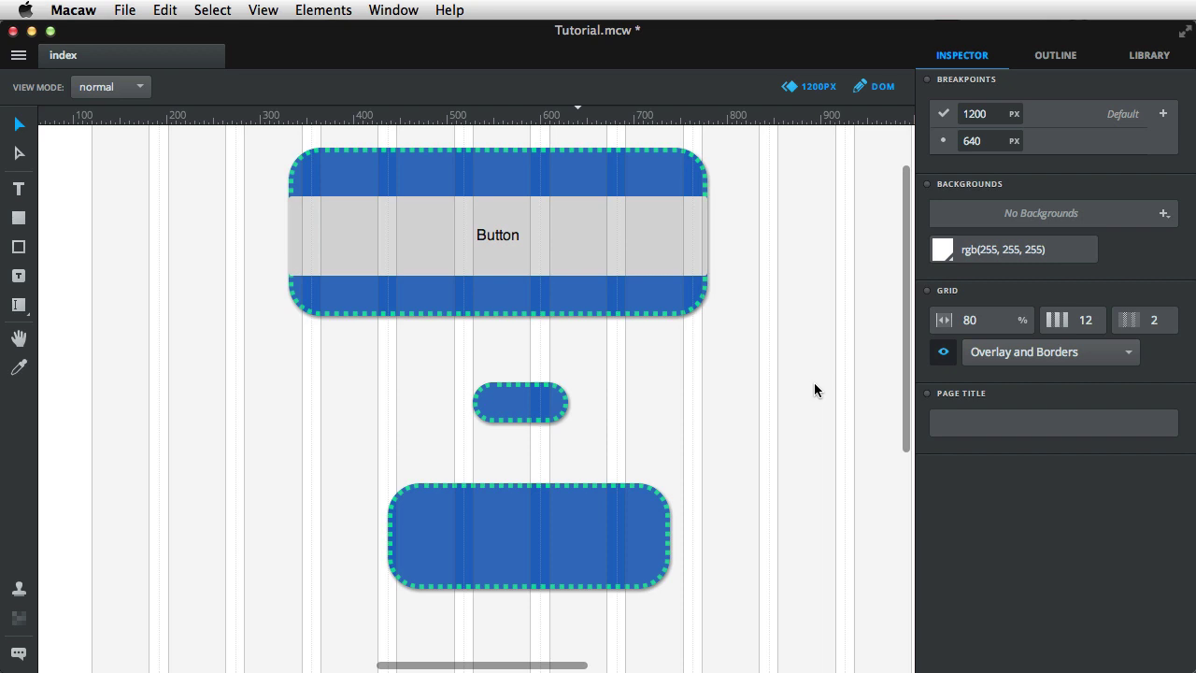
Delete the bottom button, then the top container and the small pill, emptying the page
drag(577, 527, 509, 523)
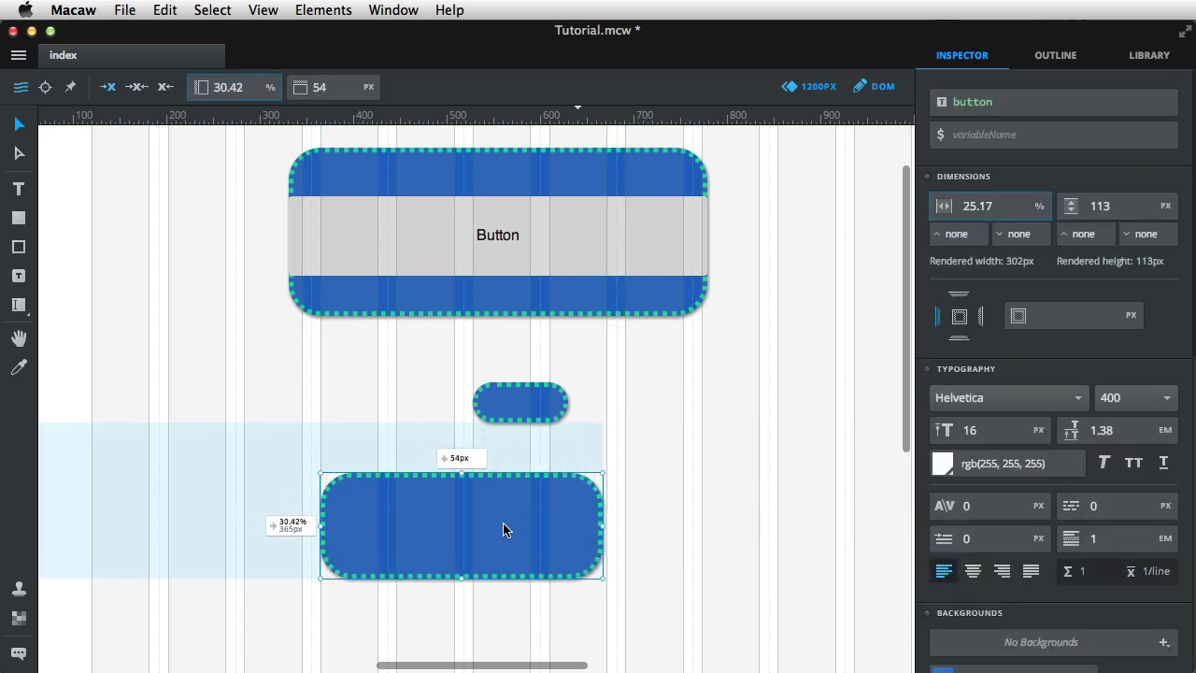
key(BackSpace)
drag(272, 499, 676, 192)
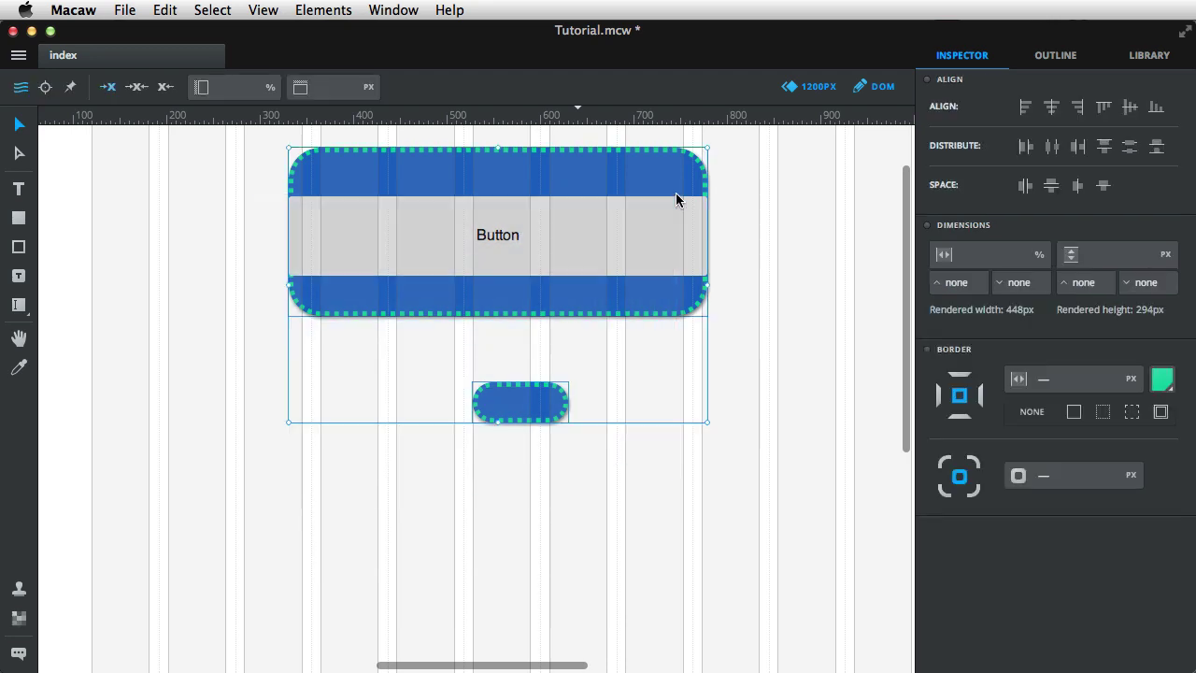
key(BackSpace)
click(19, 218)
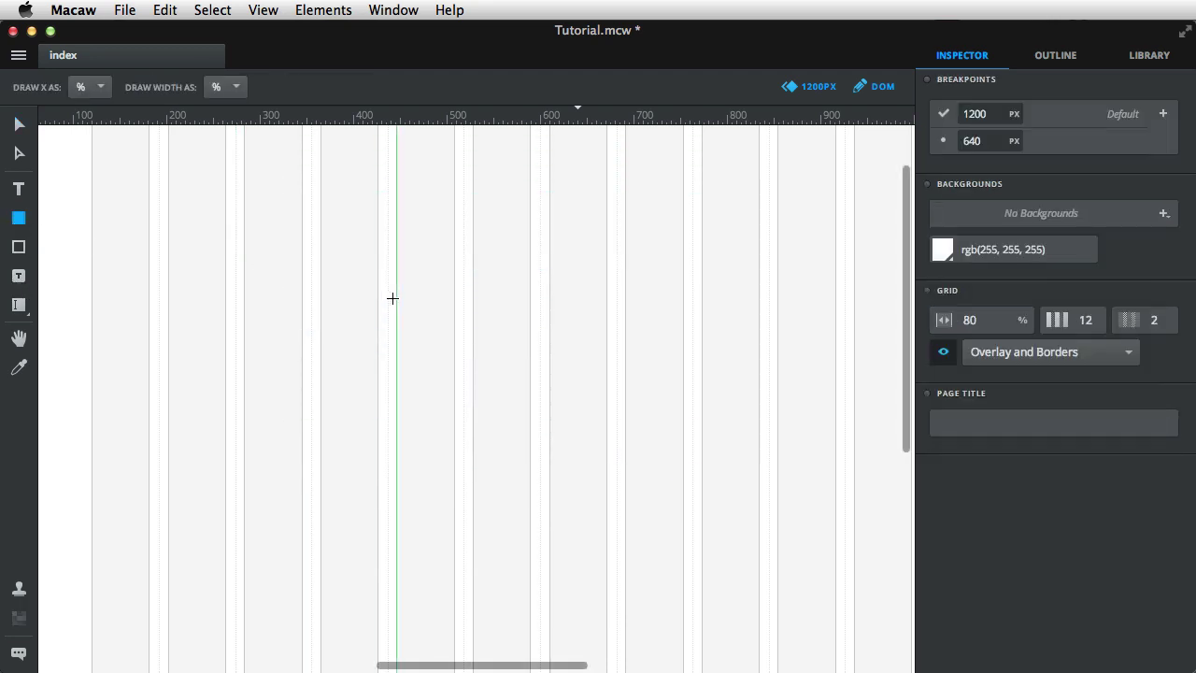
Draw a 260×90px rectangle near the upper left and fill it with rgb(44, 62, 180)
mouse_move(268, 266)
mouse_down()
mouse_move(505, 384)
mouse_move(498, 352)
mouse_move(513, 349)
mouse_up()
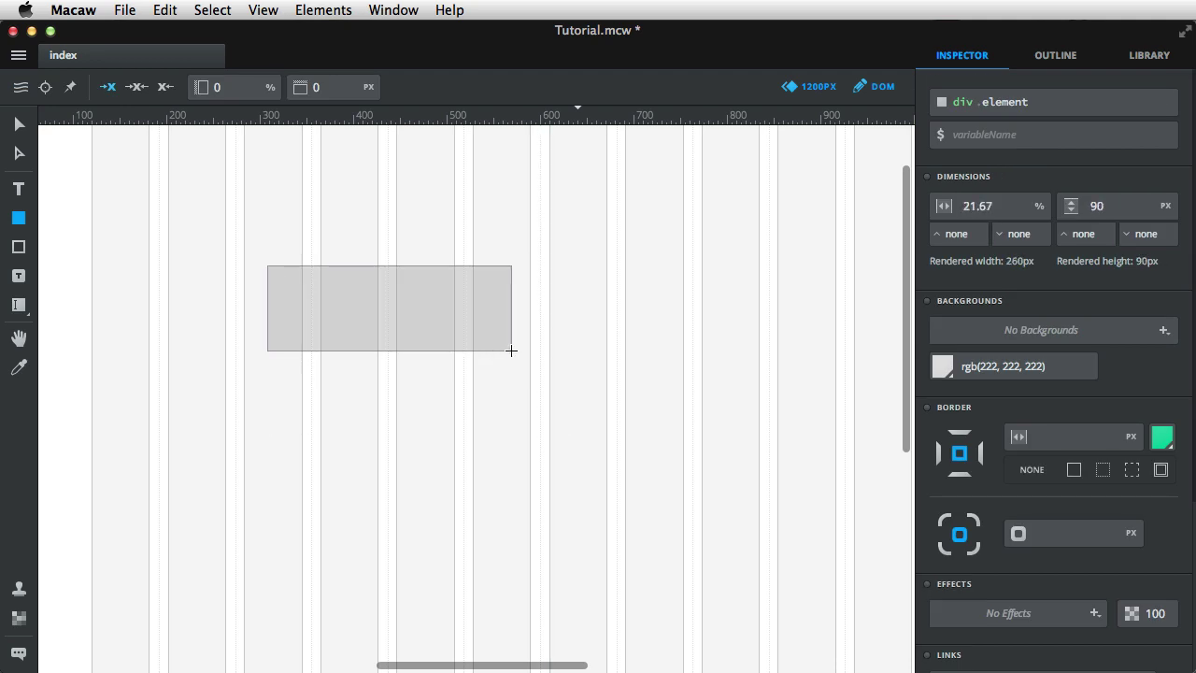
click(942, 366)
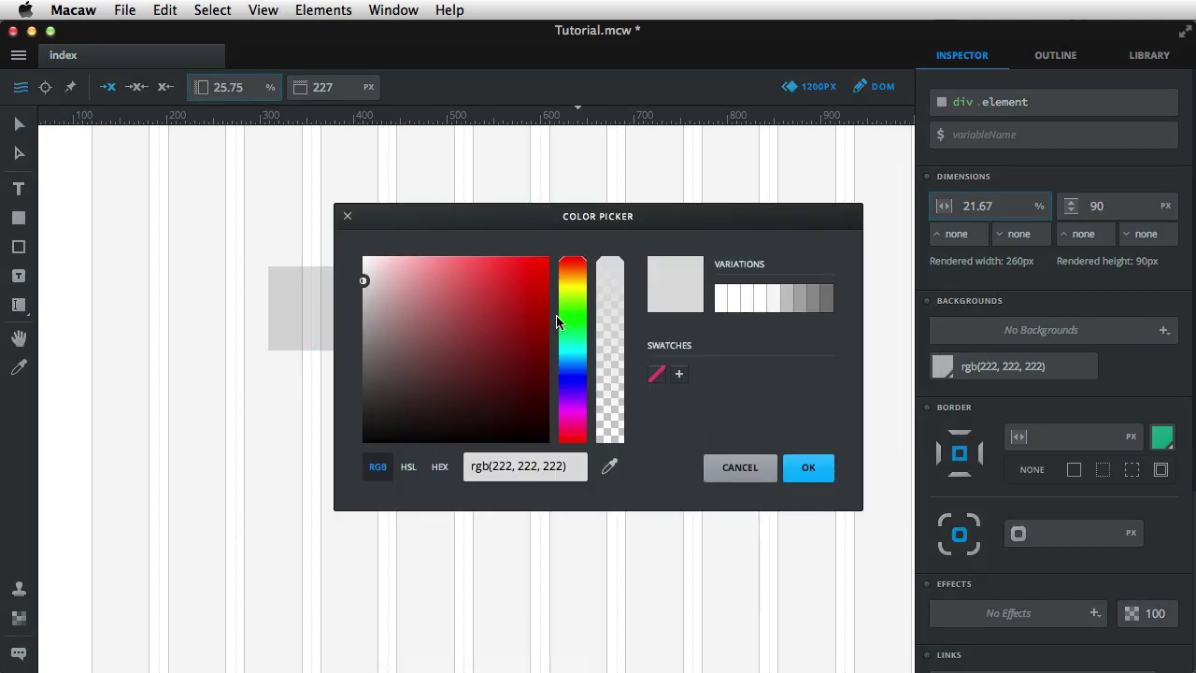
click(571, 376)
click(503, 311)
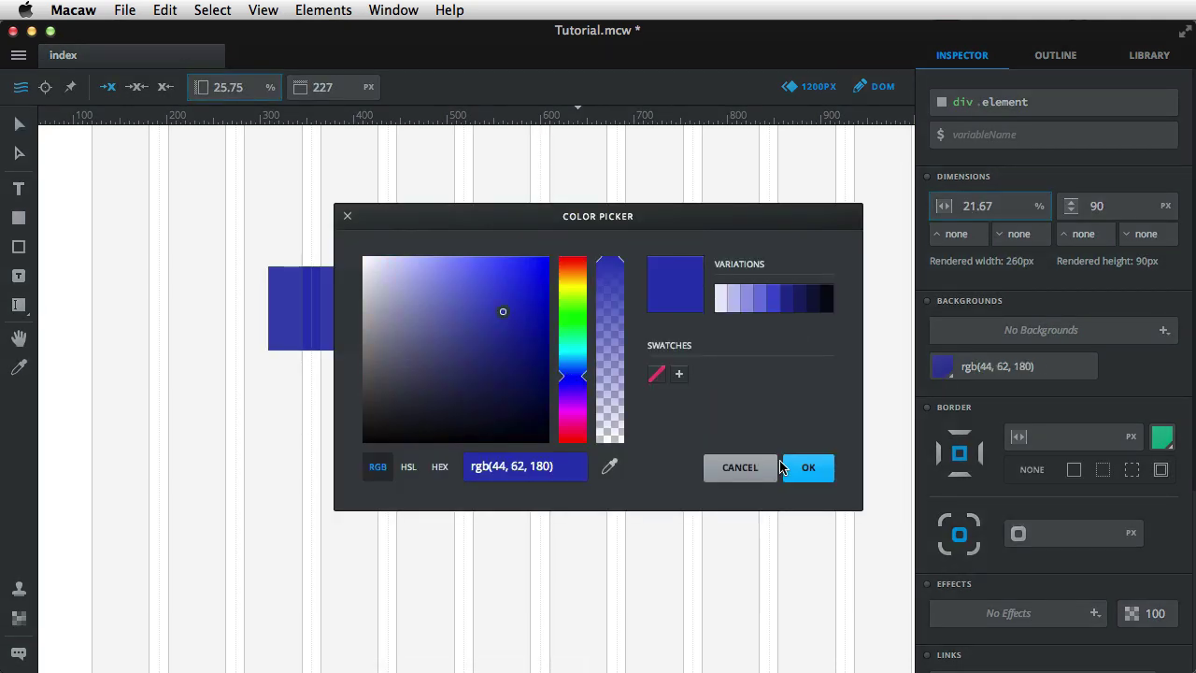
click(830, 464)
click(637, 378)
click(436, 315)
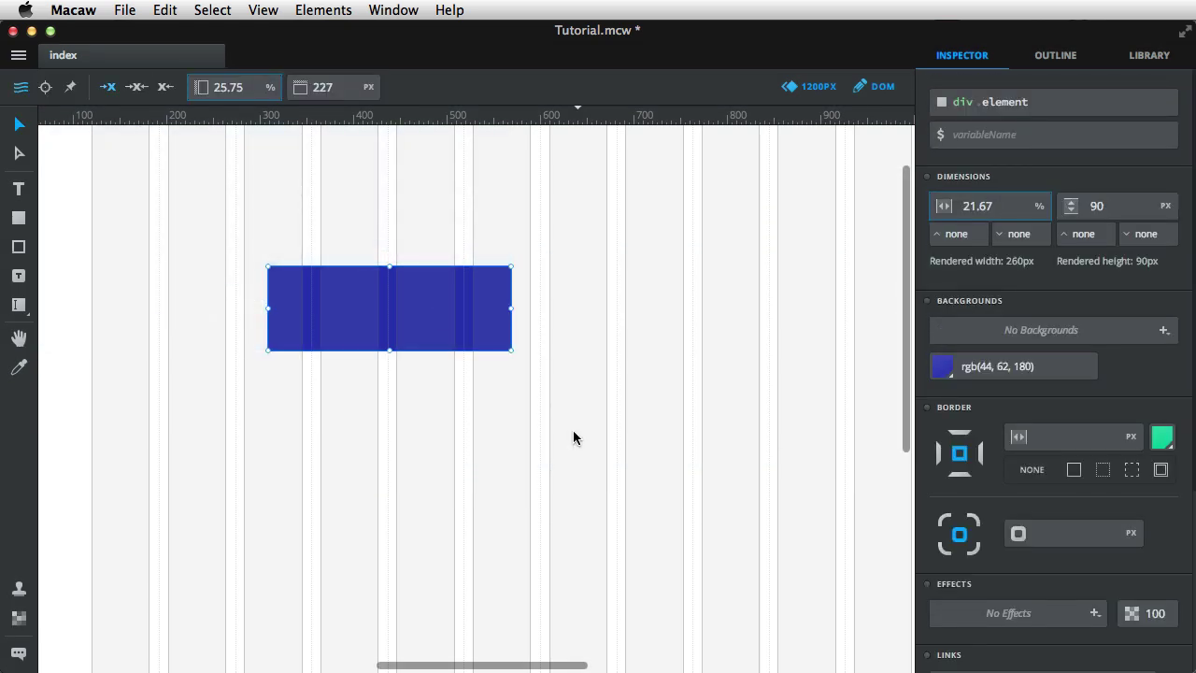
Nudge the rectangle with 1px arrow and 10px Shift+arrow steps, bringing its top near 227px
key(Left)
key(Up)
key(Up)
key(Up)
key(Up)
key(Up)
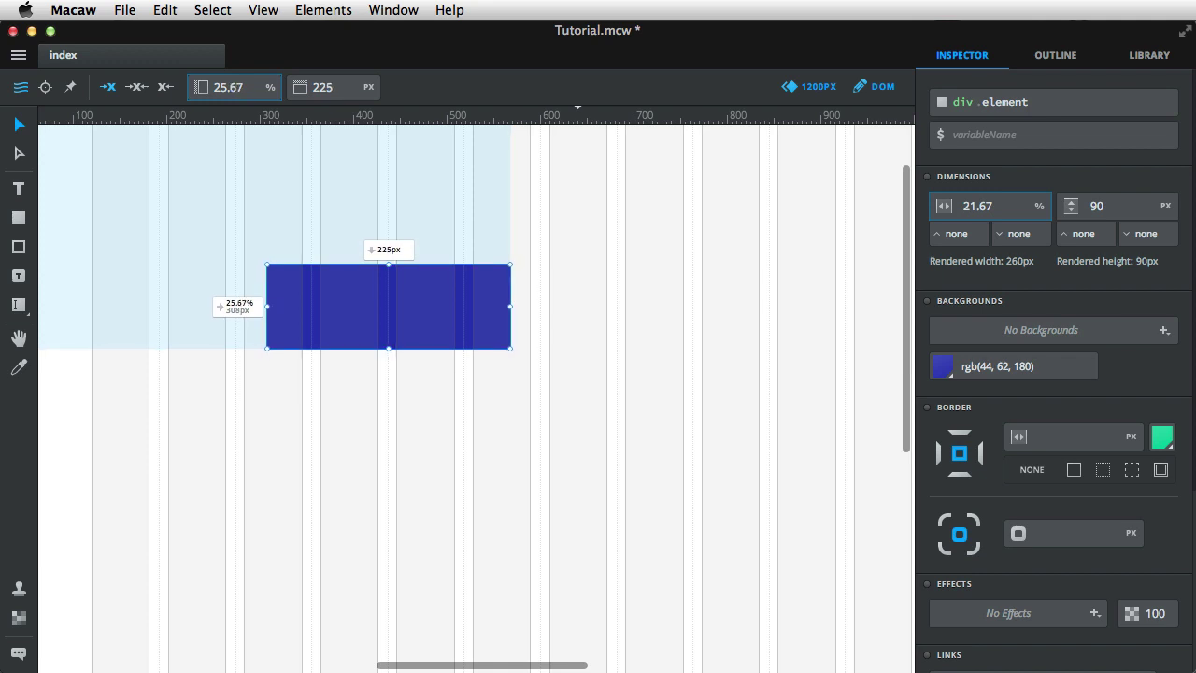
key(Down)
key(Down)
key(Down)
key(Down)
key(Down)
key(Down)
key(Down)
key(Down)
key(Down)
key(Down)
key(Down)
key(Down)
key(Down)
key(Down)
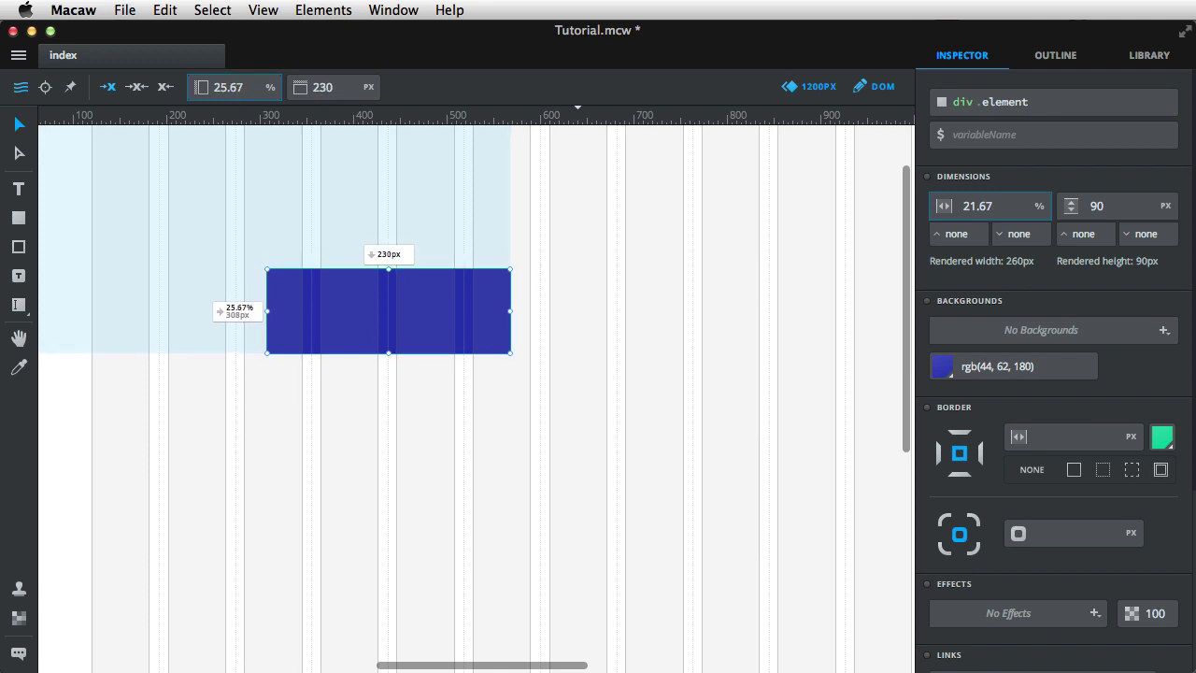
key(Up)
key(Up)
key(Up)
key(Up)
key(Up)
key(Up)
key(Up)
key(Up)
key(Up)
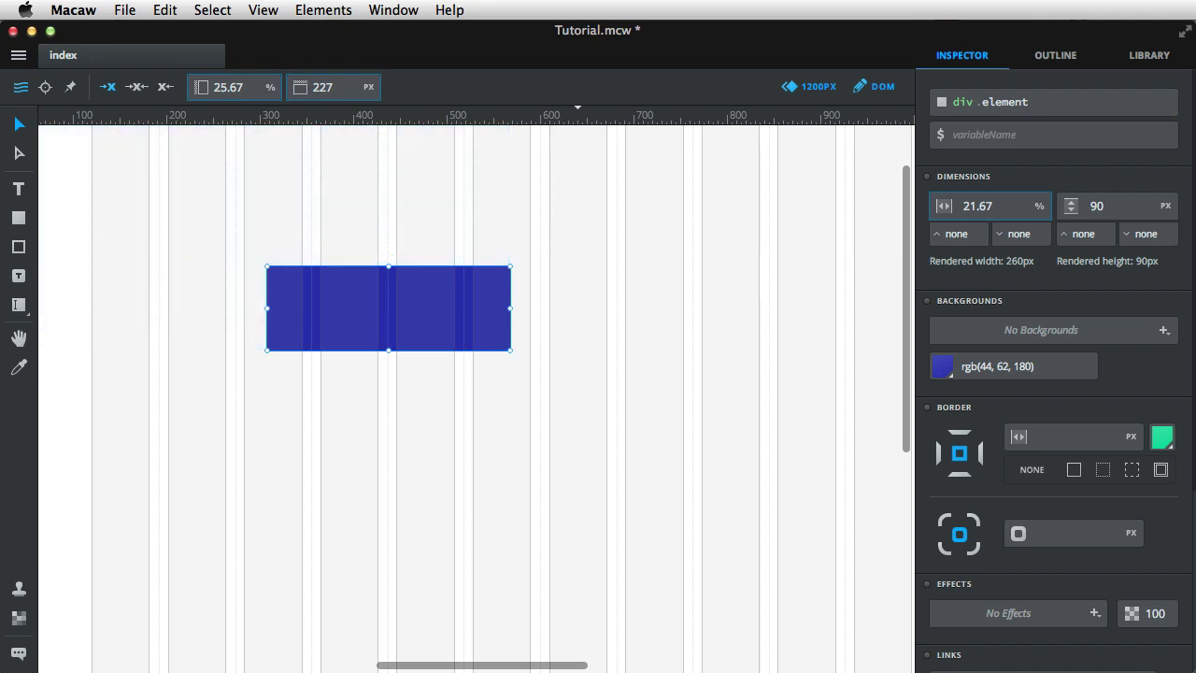
key(shift+Right)
key(shift+Right)
key(shift+Right)
key(shift+Right)
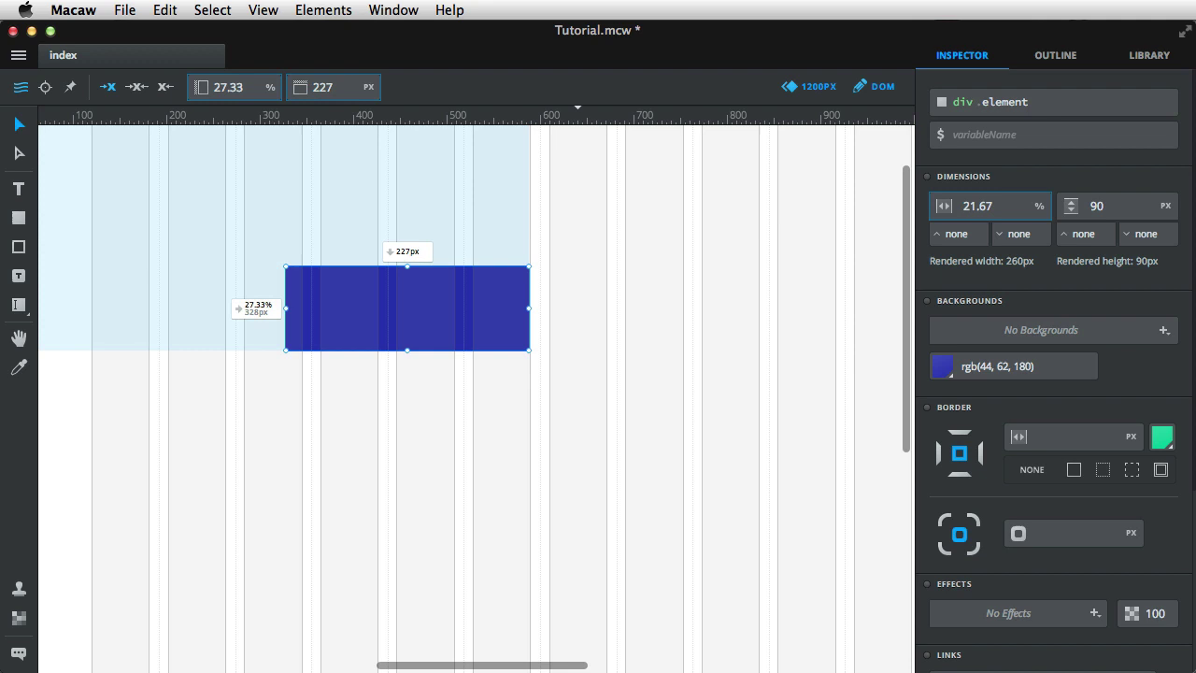
key(shift+Right)
key(shift+Right)
key(shift+Right)
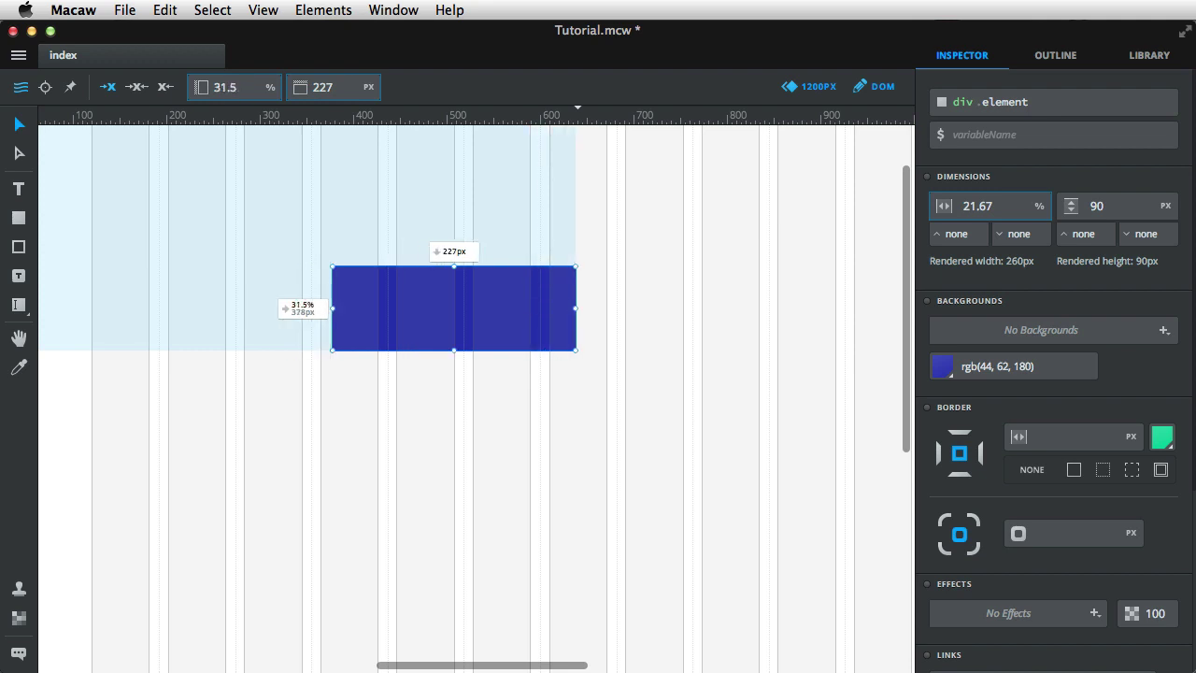
key(shift+Right)
key(shift+Left)
key(shift+Left)
key(shift+Left)
key(shift+Left)
key(shift+Left)
key(shift+Left)
key(shift+Left)
Jump the rectangle along the grid until it sits 23.6% from the left, 247px down
key(shift+Up)
key(shift+Up)
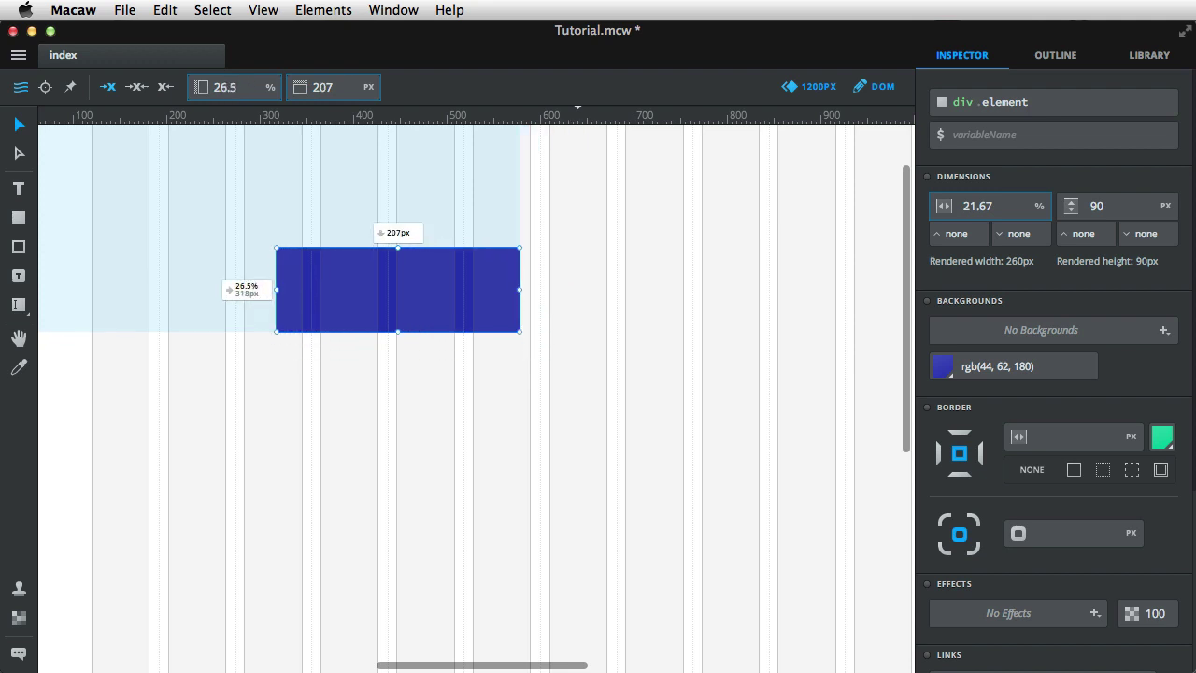
key(shift+Up)
key(shift+Up)
key(shift+Up)
key(shift+Down)
key(shift+Down)
key(shift+Down)
key(shift+Down)
key(shift+Down)
key(shift+Down)
key(shift+Down)
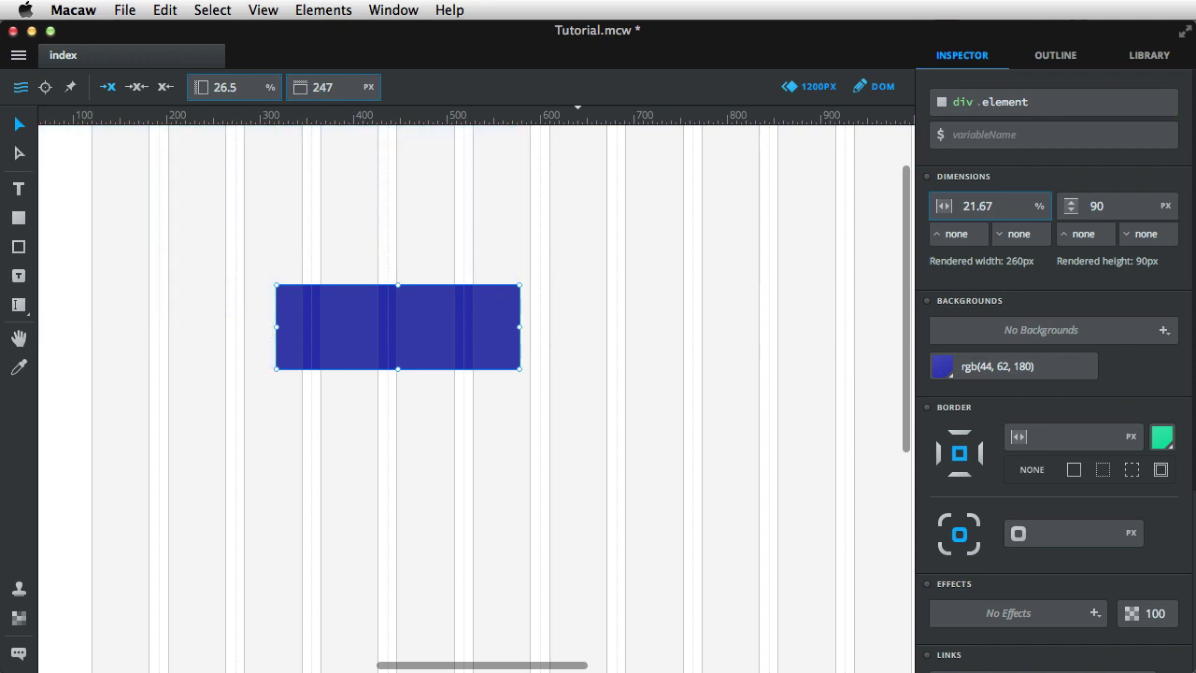
key(shift+Right)
key(shift+Right)
key(shift+Right)
key(shift+Right)
key(shift+Right)
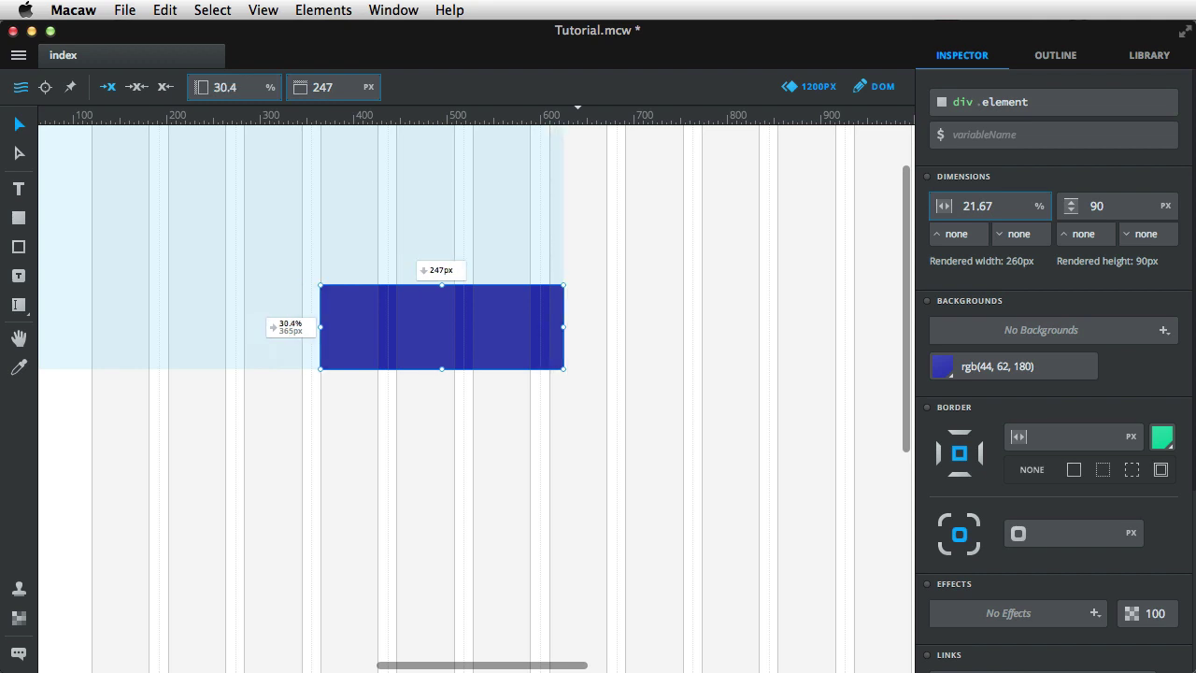
key(shift+Right)
key(shift+Right)
key(shift+Right)
key(shift+Right)
key(shift+Right)
key(shift+Right)
key(shift+Right)
key(shift+Right)
key(shift+Right)
key(shift+Left)
key(shift+Left)
key(shift+Left)
key(shift+Left)
key(shift+Left)
key(shift+Left)
key(shift+Left)
key(shift+Left)
key(shift+Left)
key(shift+Left)
key(shift+Left)
key(shift+Left)
key(shift+Left)
key(shift+Left)
key(shift+Left)
key(shift+Left)
key(shift+Left)
key(shift+Left)
key(shift+Left)
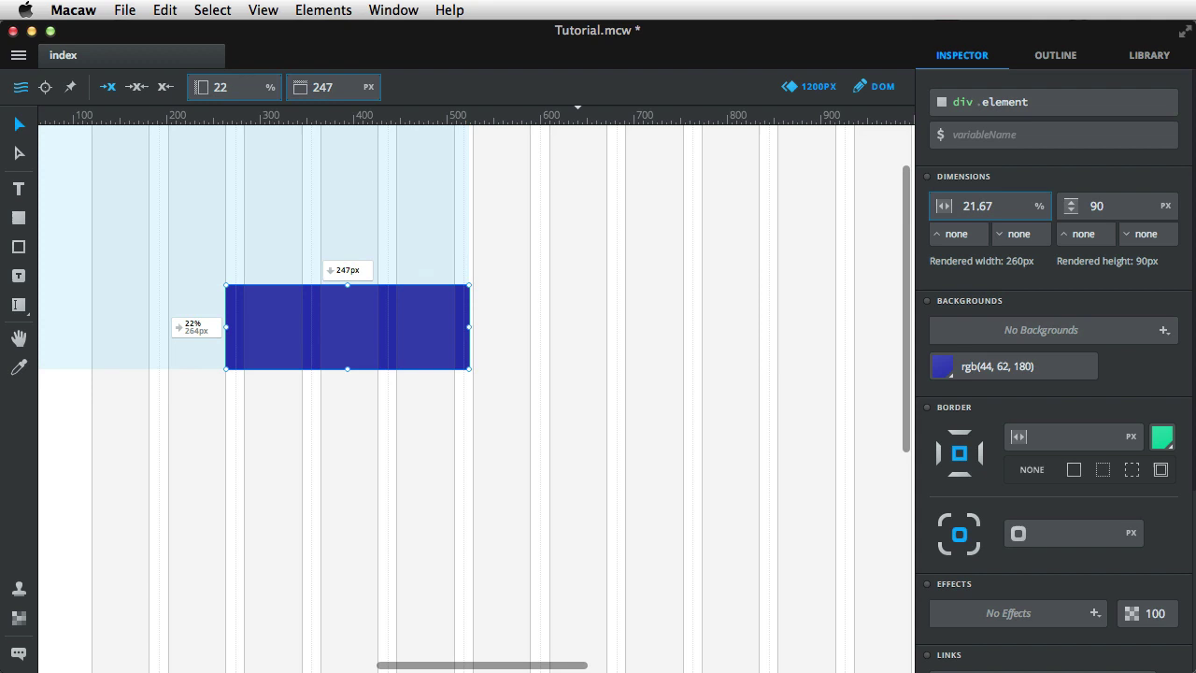
key(shift+Right)
key(shift+Right)
key(shift+Left)
key(shift+Left)
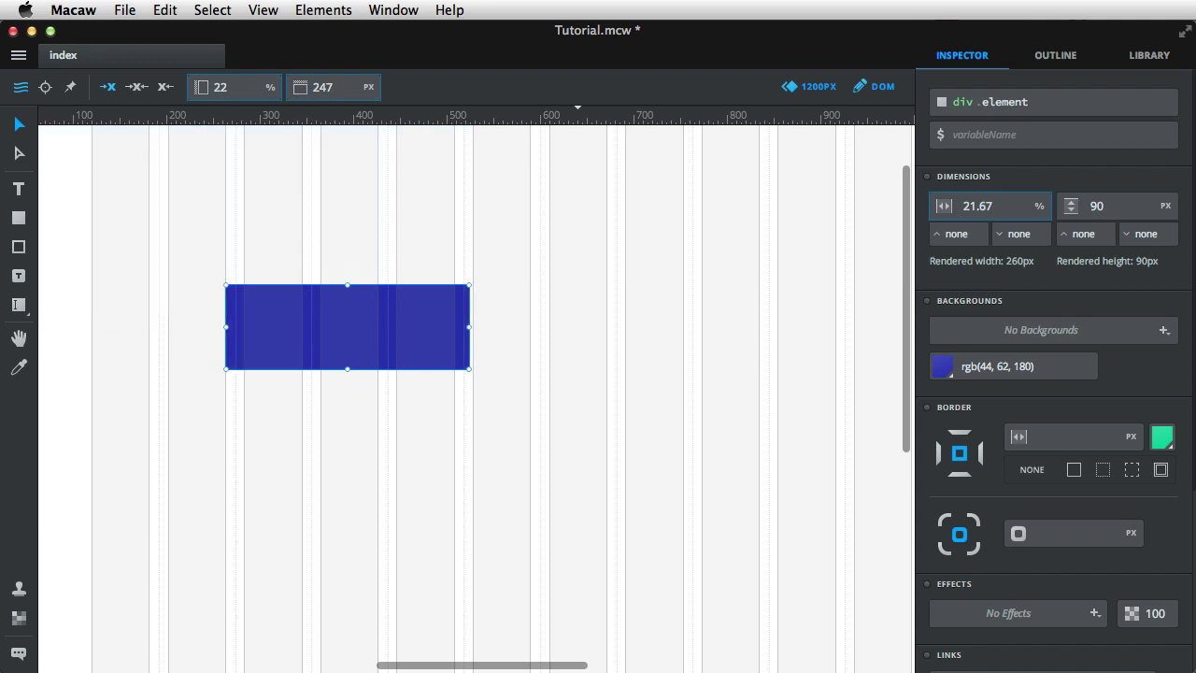
key(shift+Right)
key(shift+Right)
key(shift+Right)
key(shift+Right)
key(shift+Right)
key(shift+Right)
key(shift+Right)
key(shift+Right)
key(shift+Right)
key(shift+Right)
key(shift+Right)
key(shift+Right)
key(shift+Right)
key(shift+Right)
key(shift+Right)
key(shift+Right)
key(shift+Right)
key(shift+Right)
key(shift+Right)
key(shift+Right)
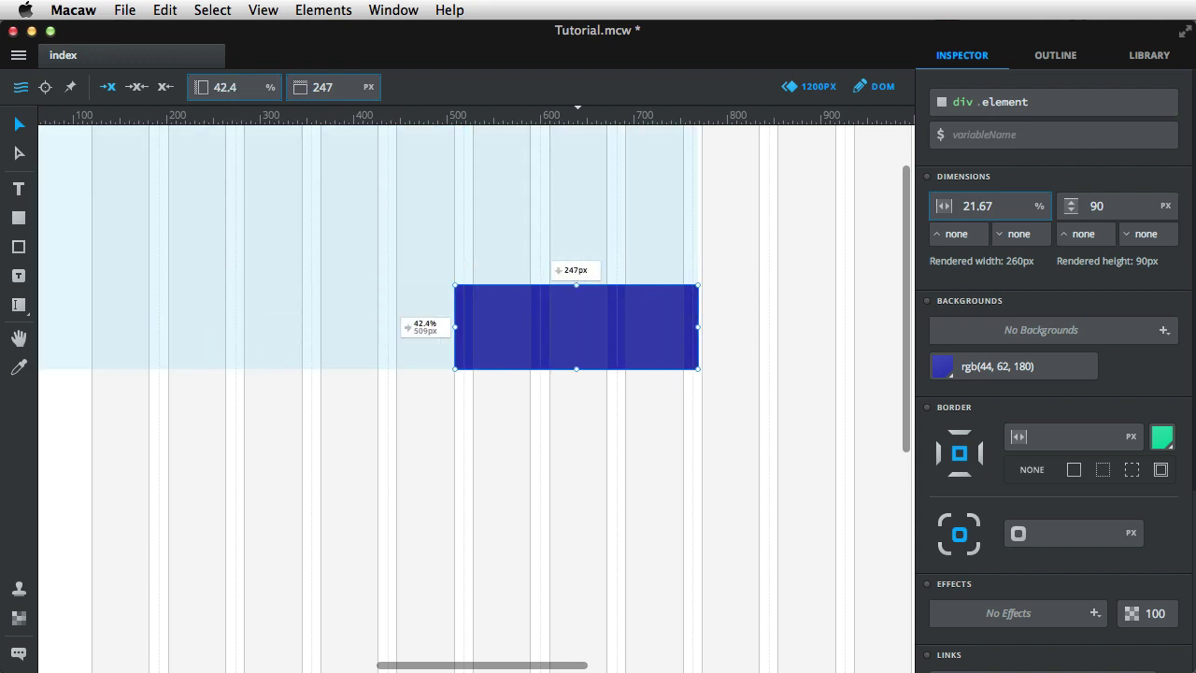
key(shift+Right)
key(shift+Right)
key(shift+Right)
key(shift+Right)
key(shift+Right)
key(shift+Right)
key(shift+Right)
key(shift+Right)
key(shift+Right)
key(shift+Right)
key(shift+Right)
key(shift+Right)
key(shift+Right)
key(shift+Right)
key(shift+Left)
key(shift+Left)
key(shift+Left)
key(shift+Left)
key(shift+Left)
key(shift+Left)
key(shift+Left)
key(shift+Left)
key(shift+Left)
key(shift+Left)
key(shift+Left)
key(shift+Left)
key(shift+Left)
key(shift+Left)
key(shift+Left)
key(shift+Left)
key(shift+Left)
key(shift+Left)
key(shift+Left)
key(shift+Left)
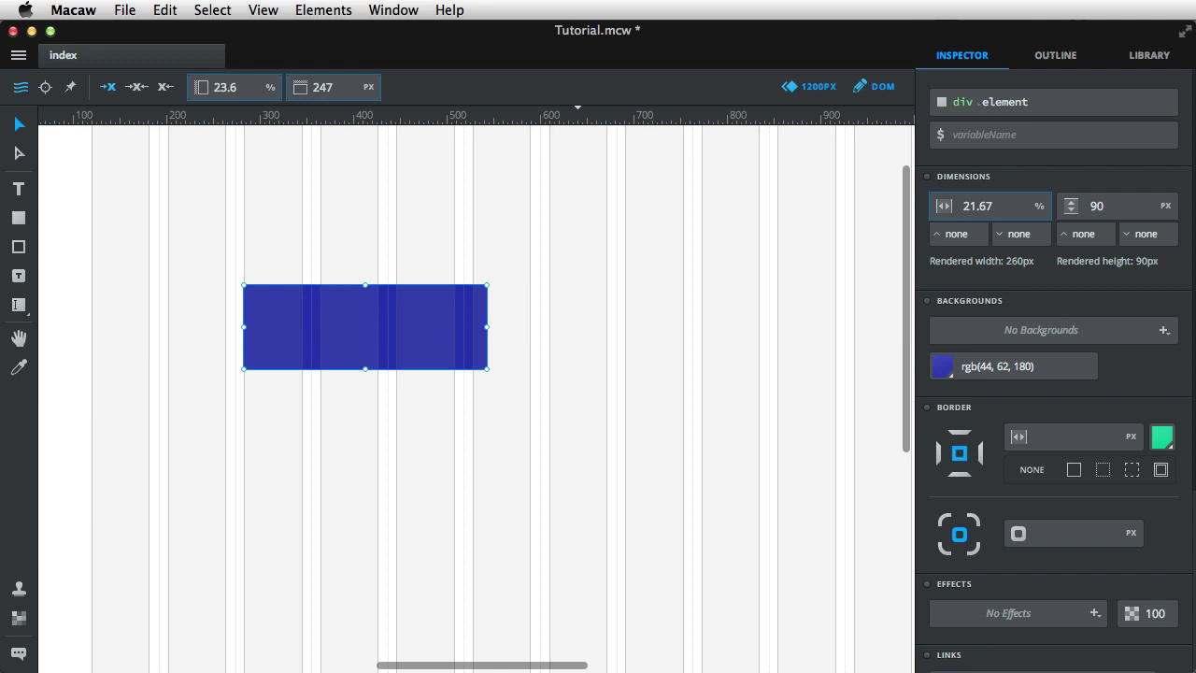
Drag the right and bottom handles to resize the rectangle to 54.42% wide and 159px tall
drag(487, 326, 521, 326)
drag(382, 368, 382, 378)
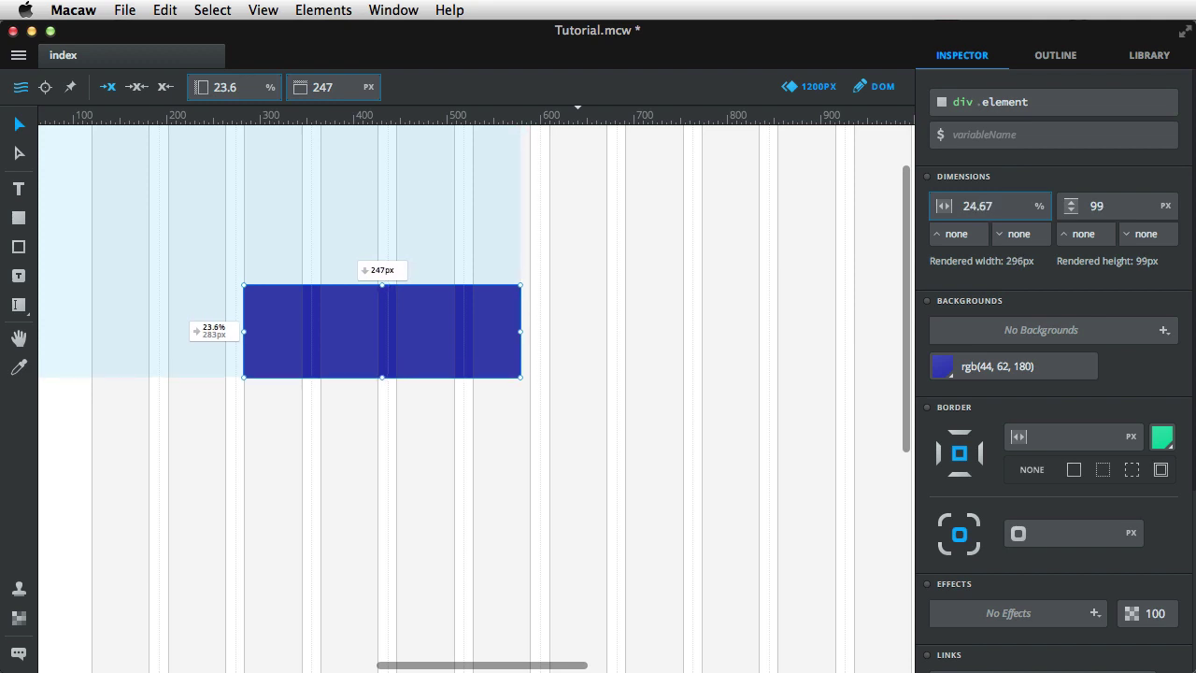
drag(520, 331, 520, 330)
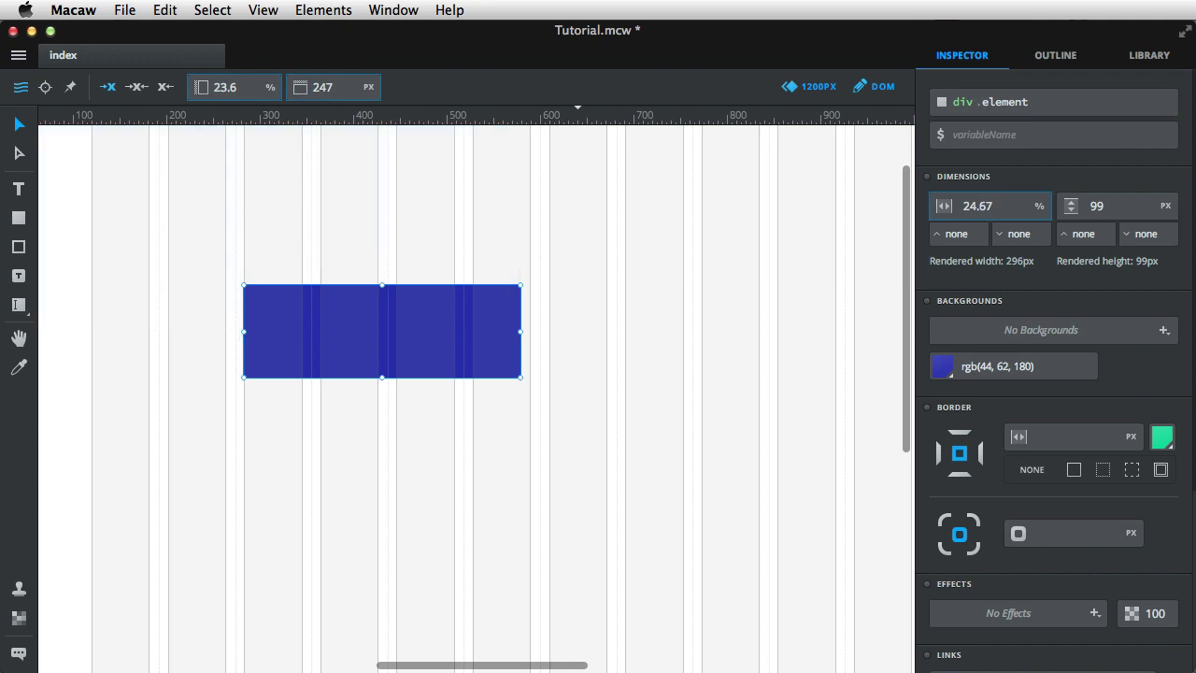
drag(521, 331, 642, 327)
drag(442, 367, 442, 433)
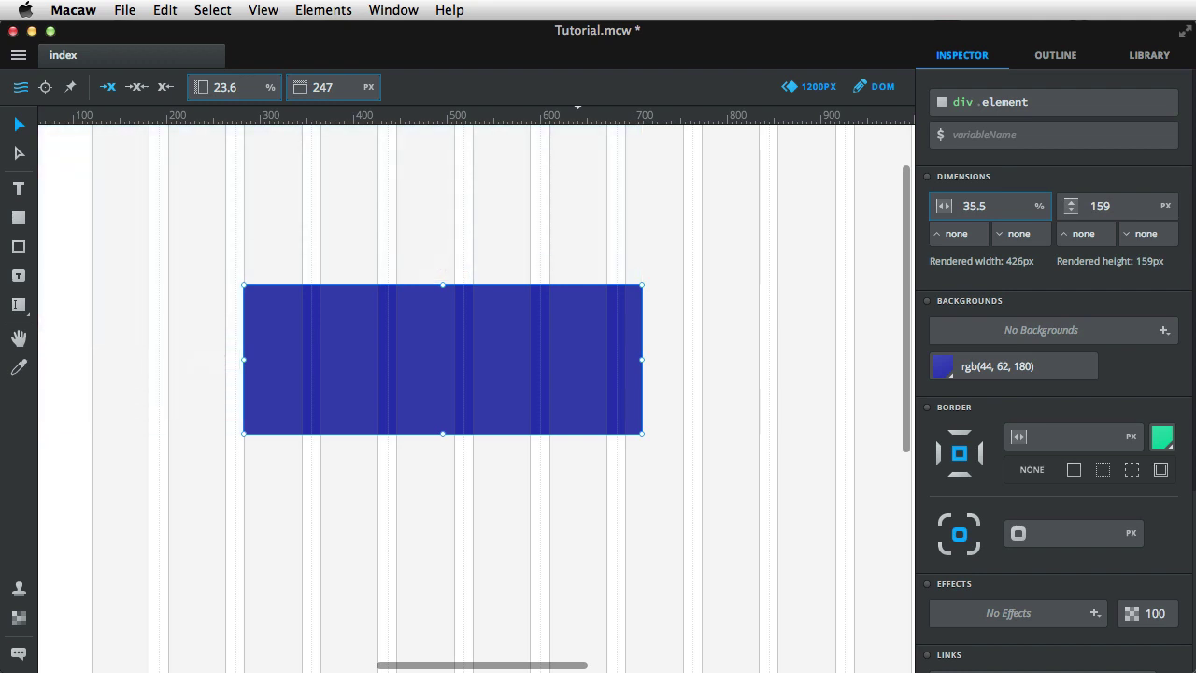
drag(642, 359, 854, 359)
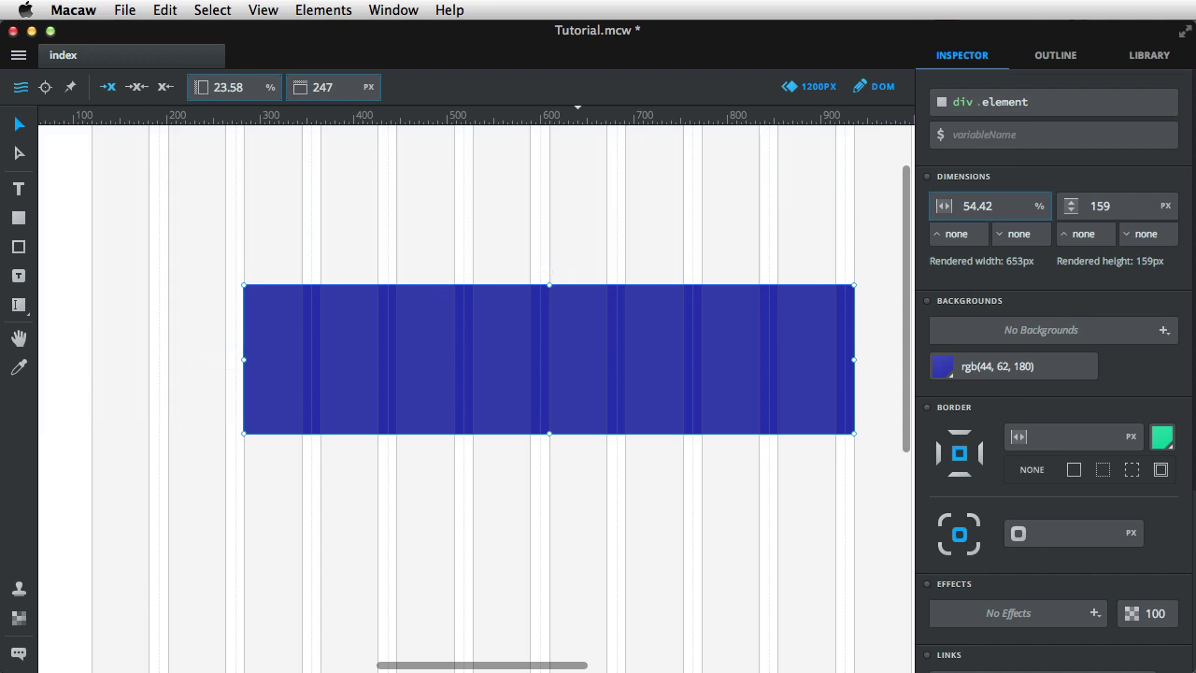